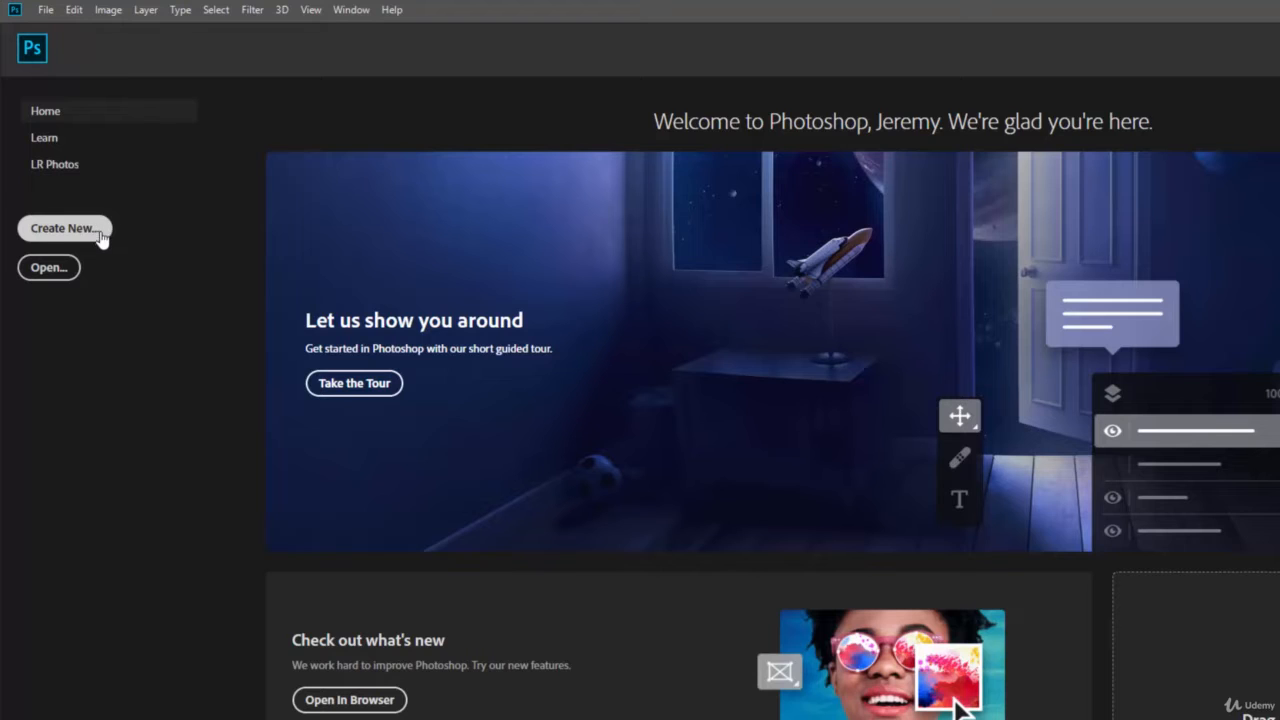
Start a new document and name it Navigation.
click(46, 10)
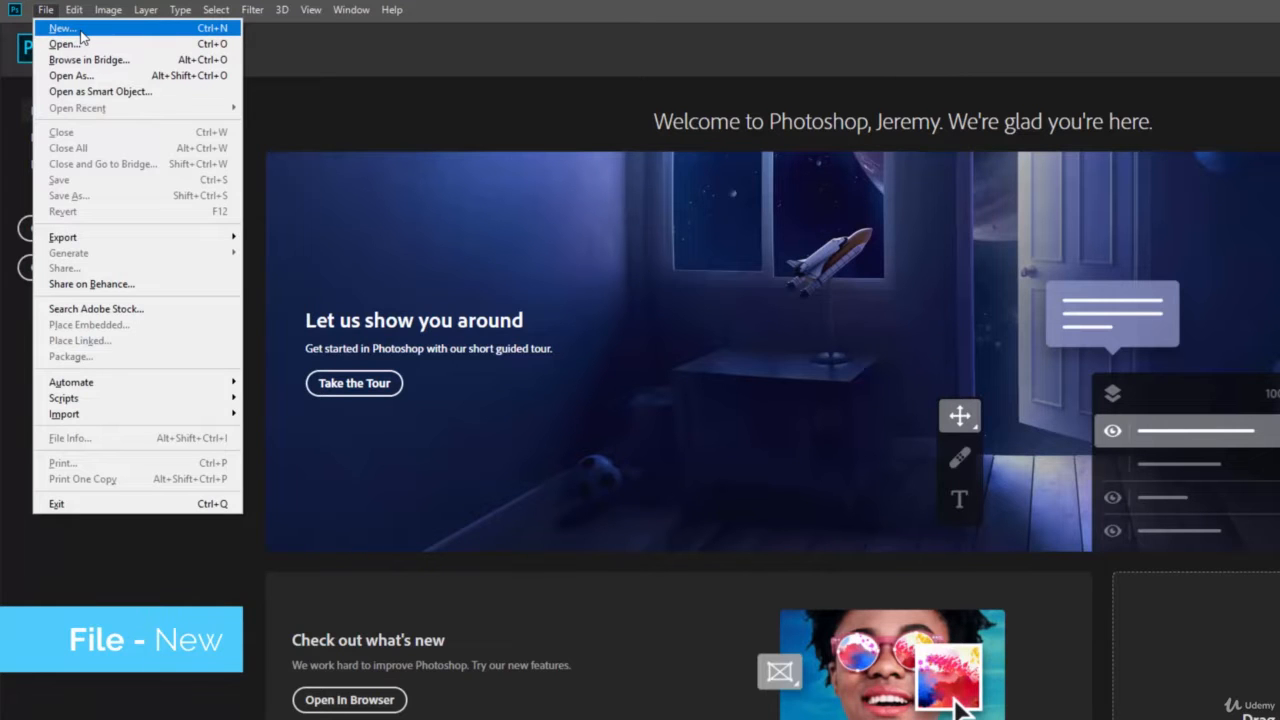
click(62, 29)
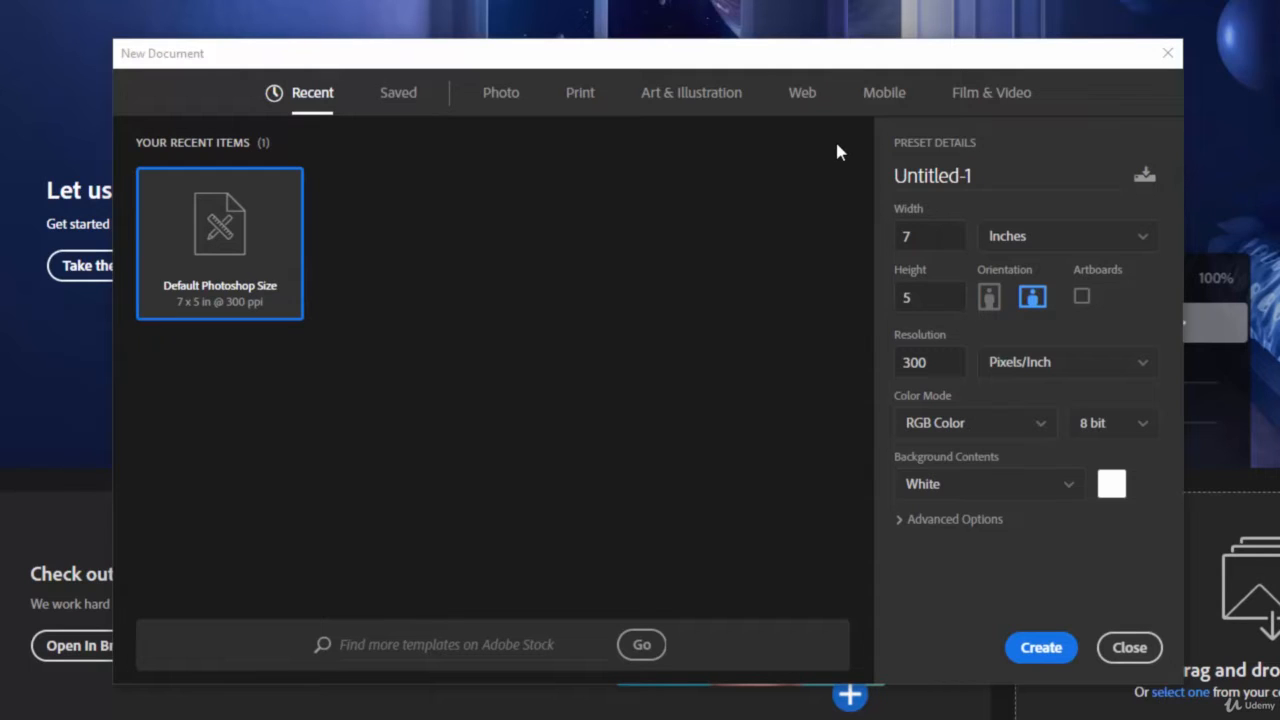
click(995, 177)
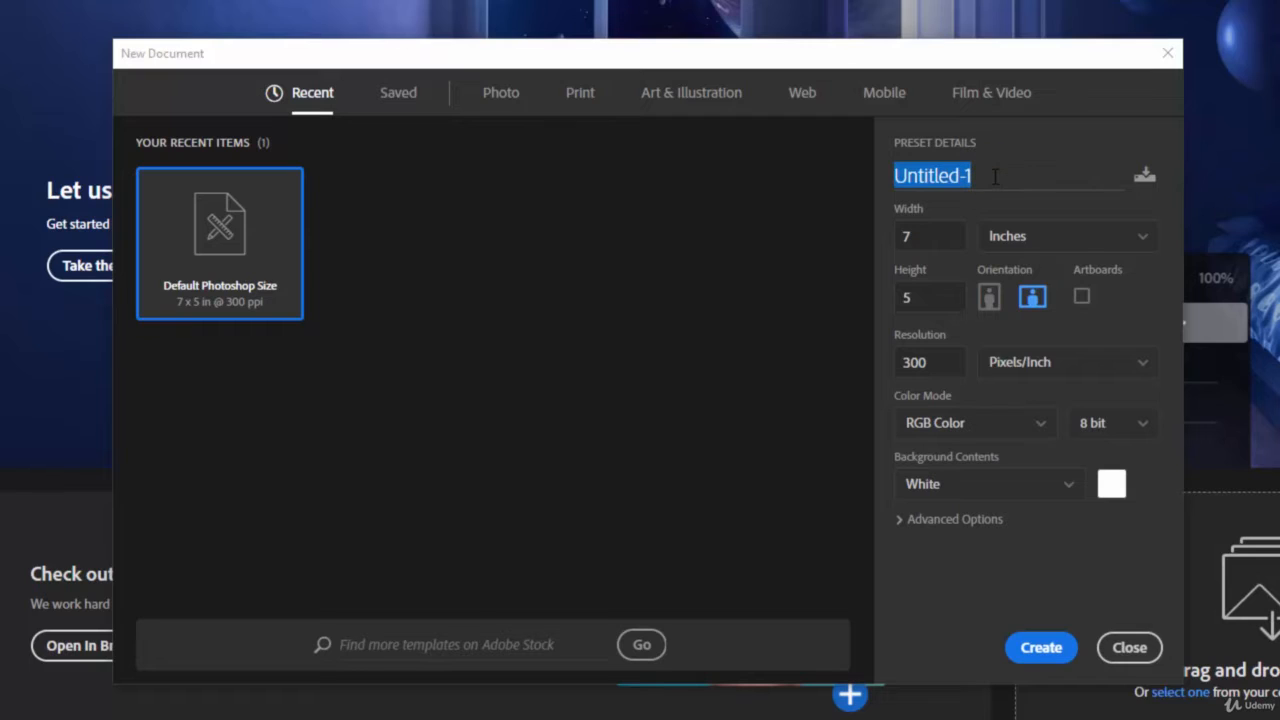
text(Navigation)
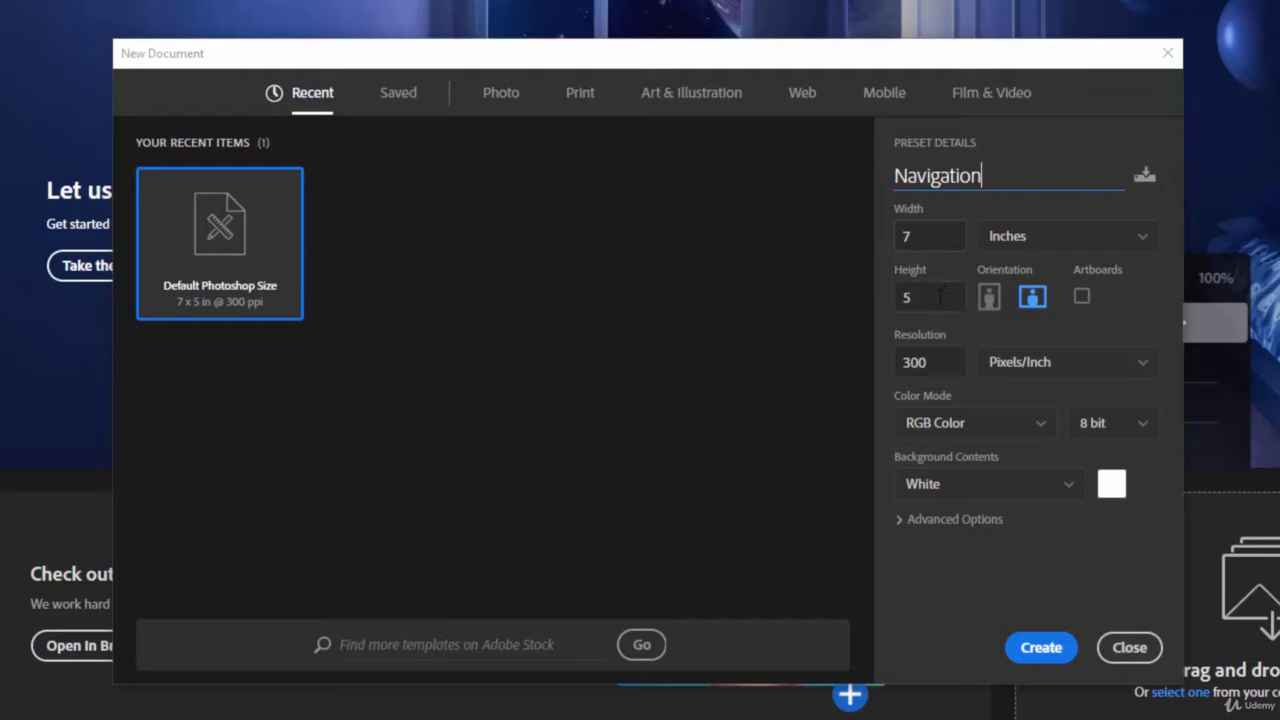
Switch the new document's units to pixels and set its size to 1920 wide by 1080 high.
click(1064, 245)
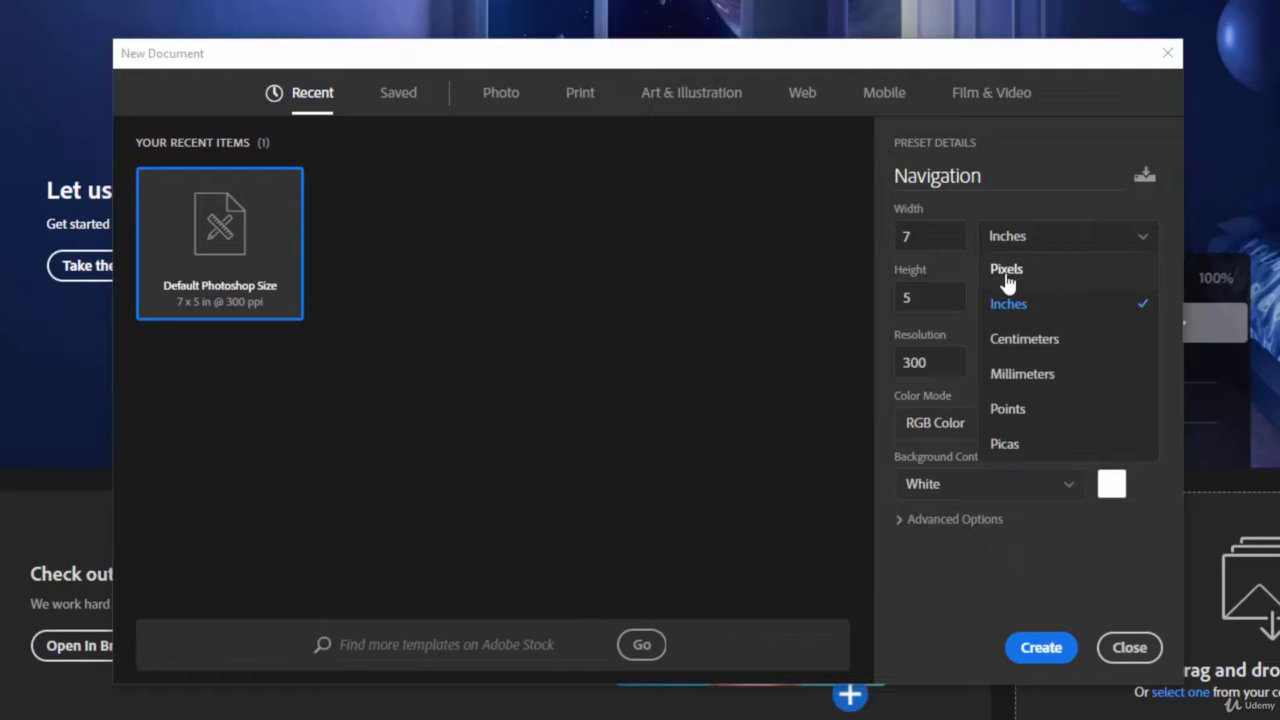
click(1032, 275)
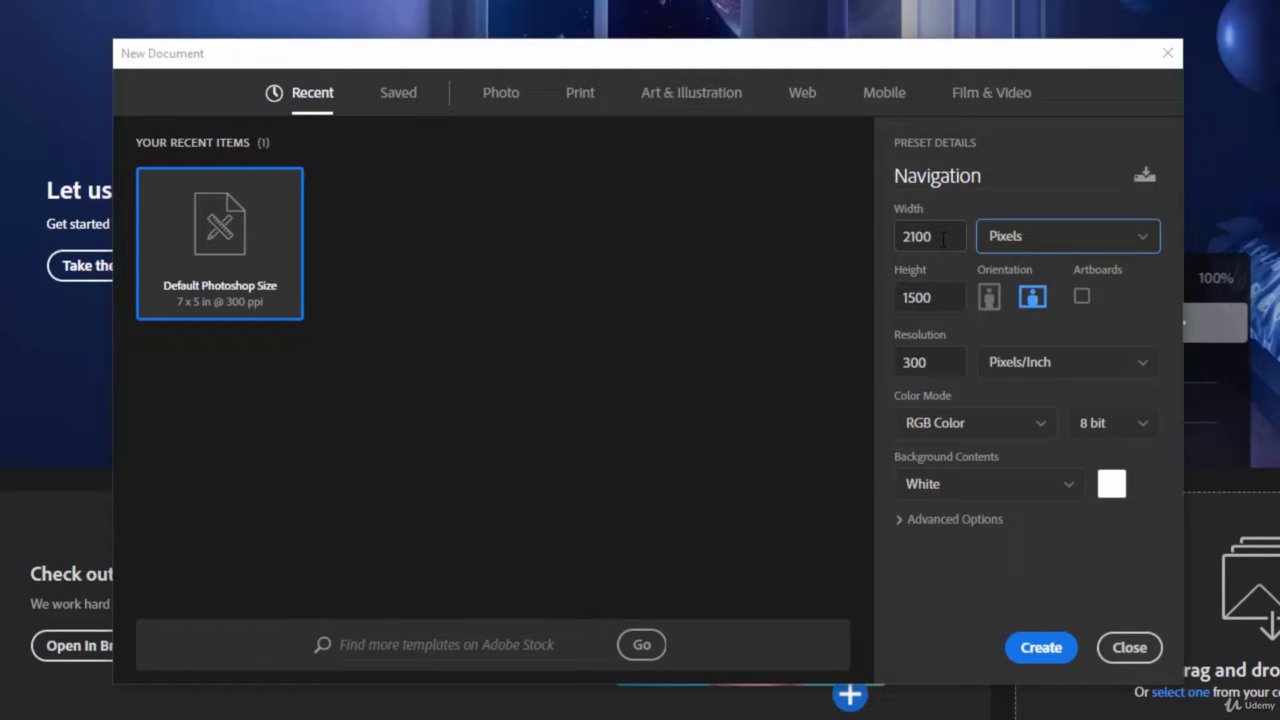
double_click(943, 237)
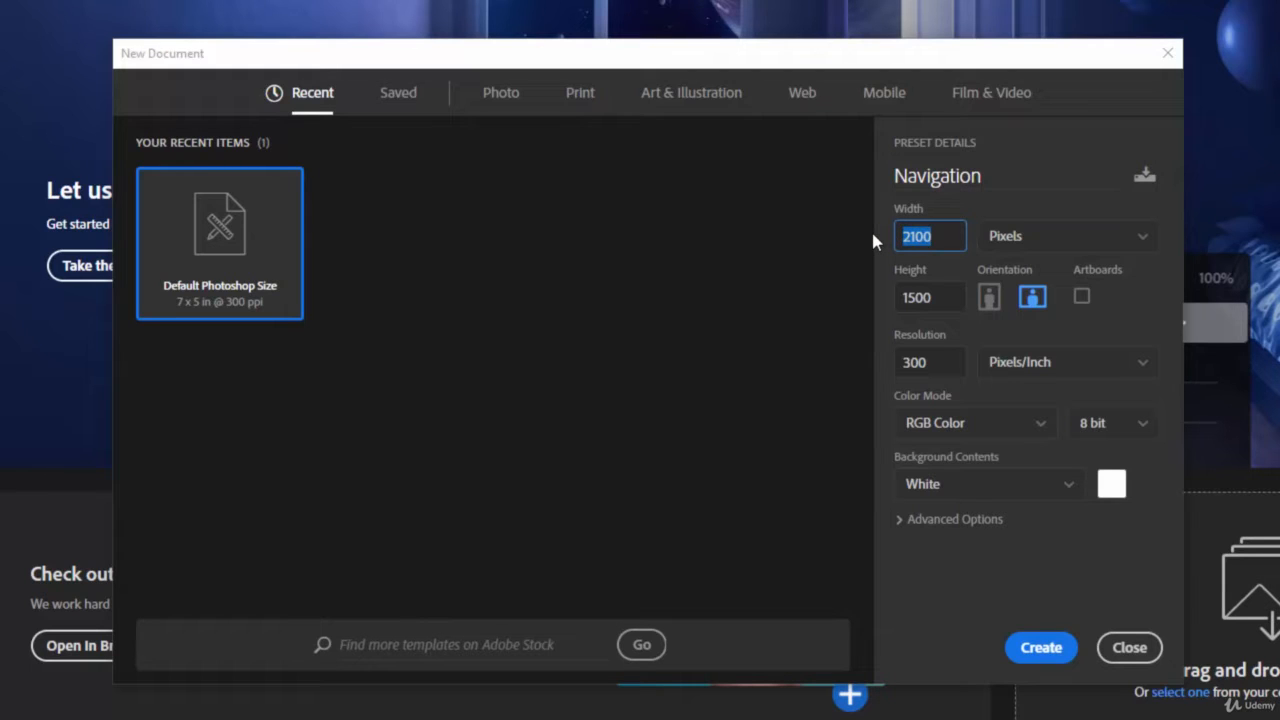
text(1920)
double_click(932, 297)
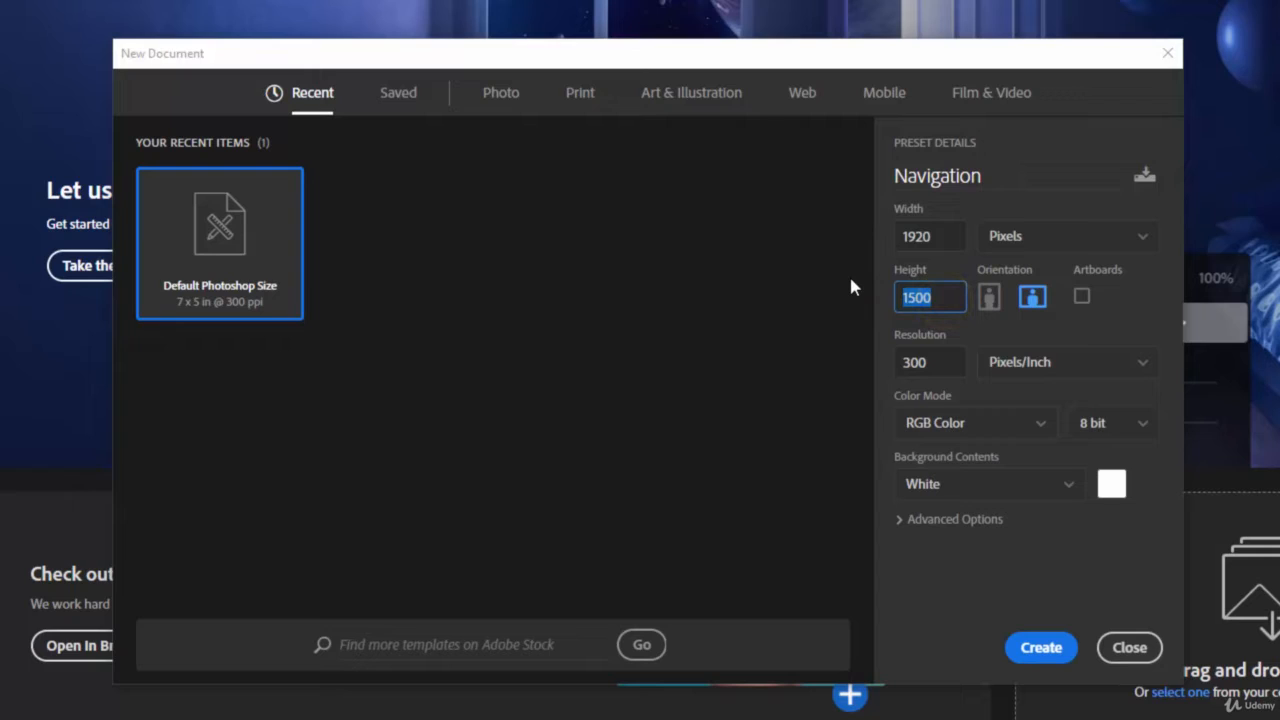
text(1080)
Set the resolution to 72 pixels/inch, keep the white background contents, and create the document.
click(937, 364)
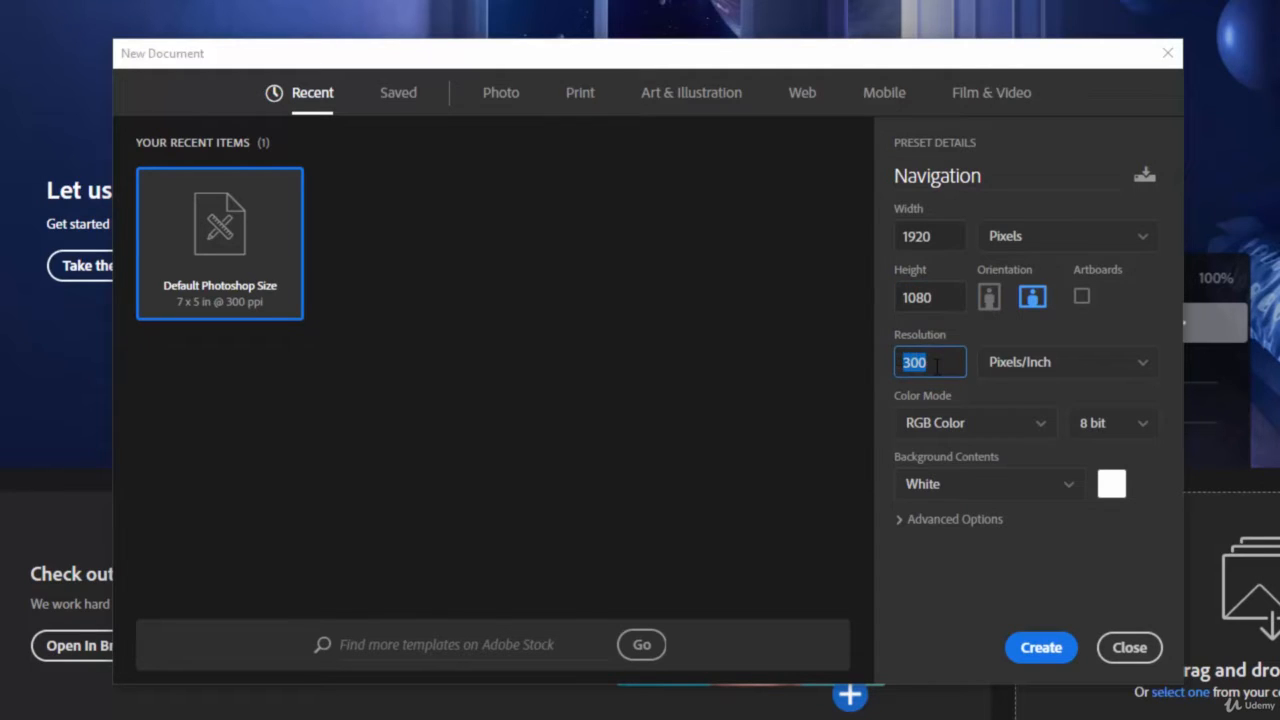
text(72)
click(1069, 490)
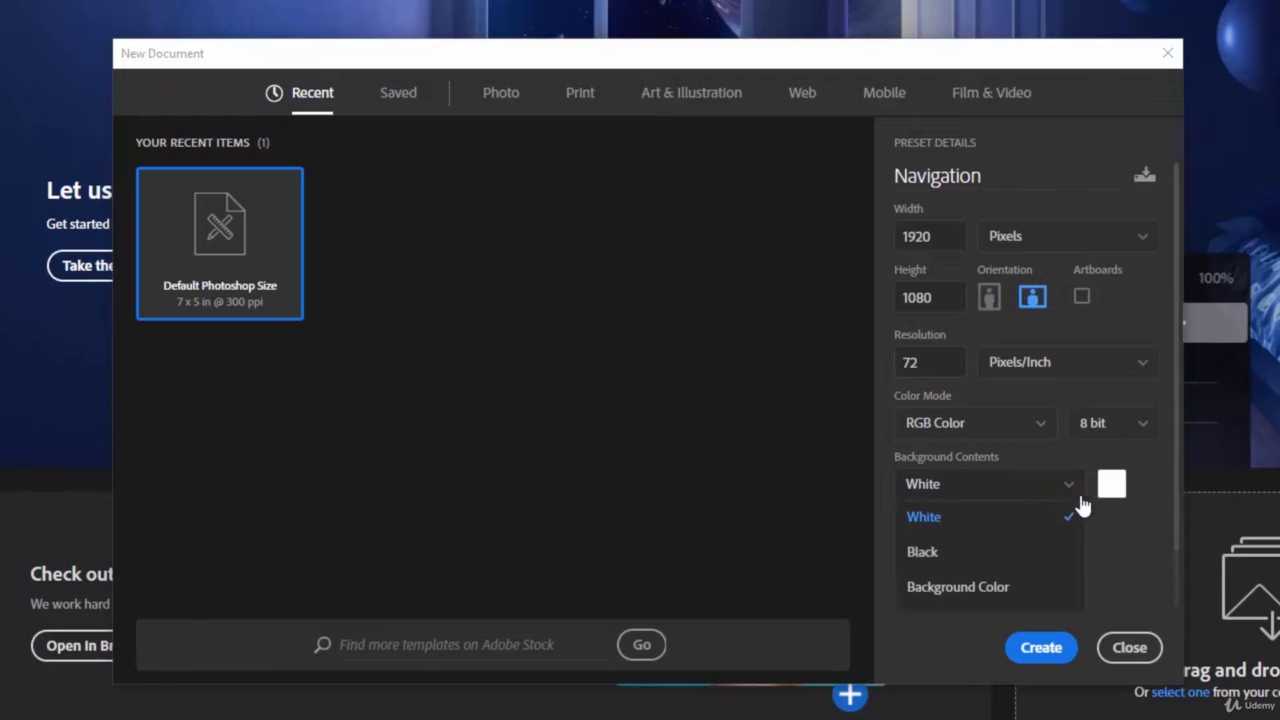
click(1173, 499)
drag(1173, 499, 1180, 588)
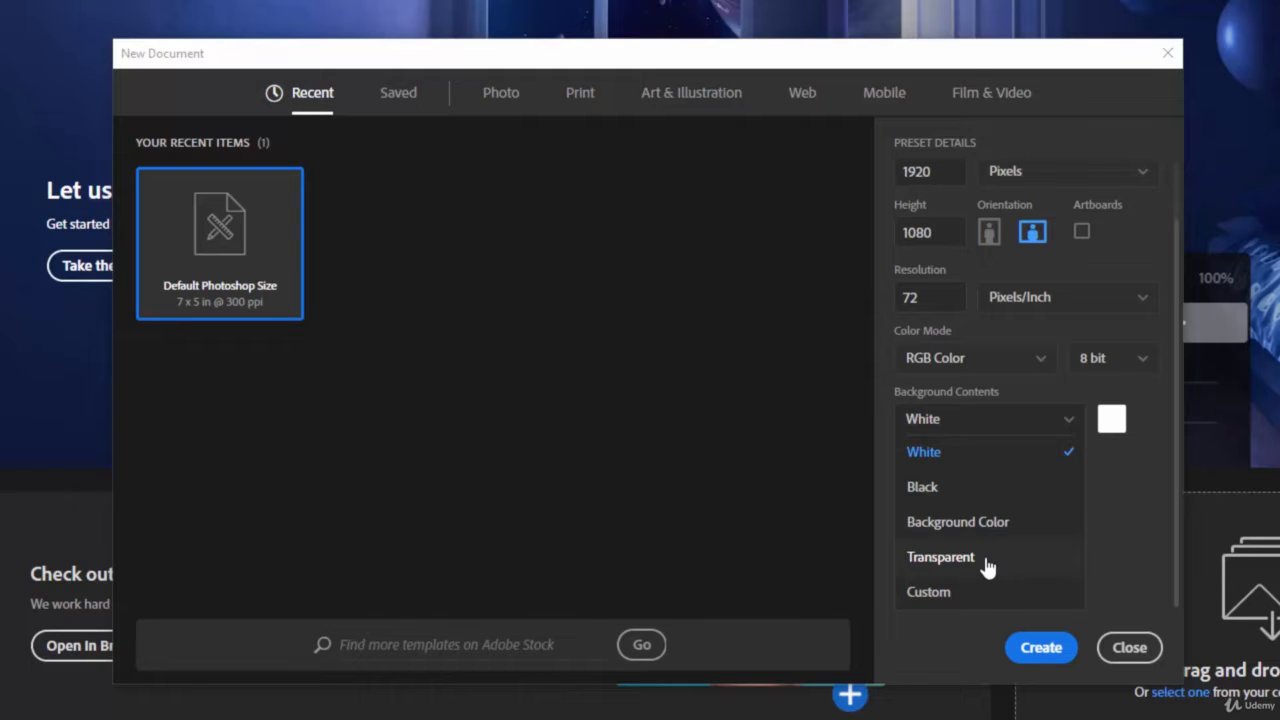
click(966, 455)
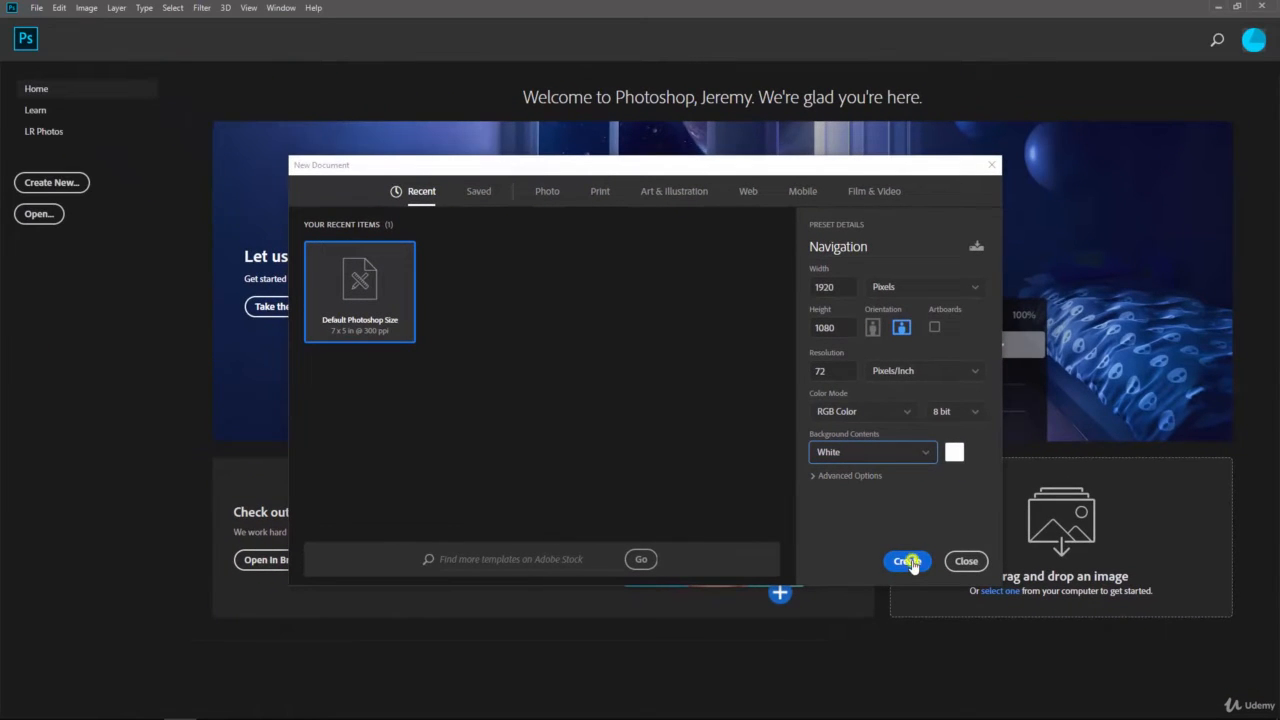
click(908, 562)
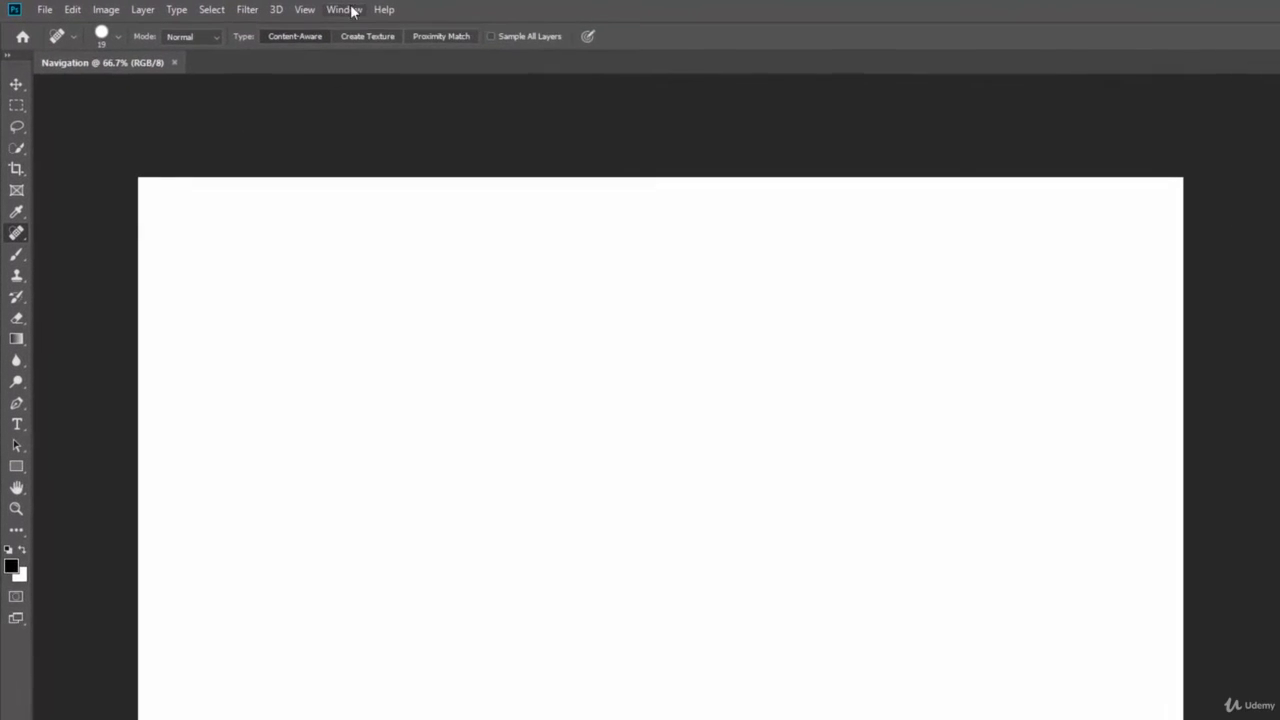
Look over the available workspaces and panels, and display the document's properties in place of the Info readout.
click(350, 10)
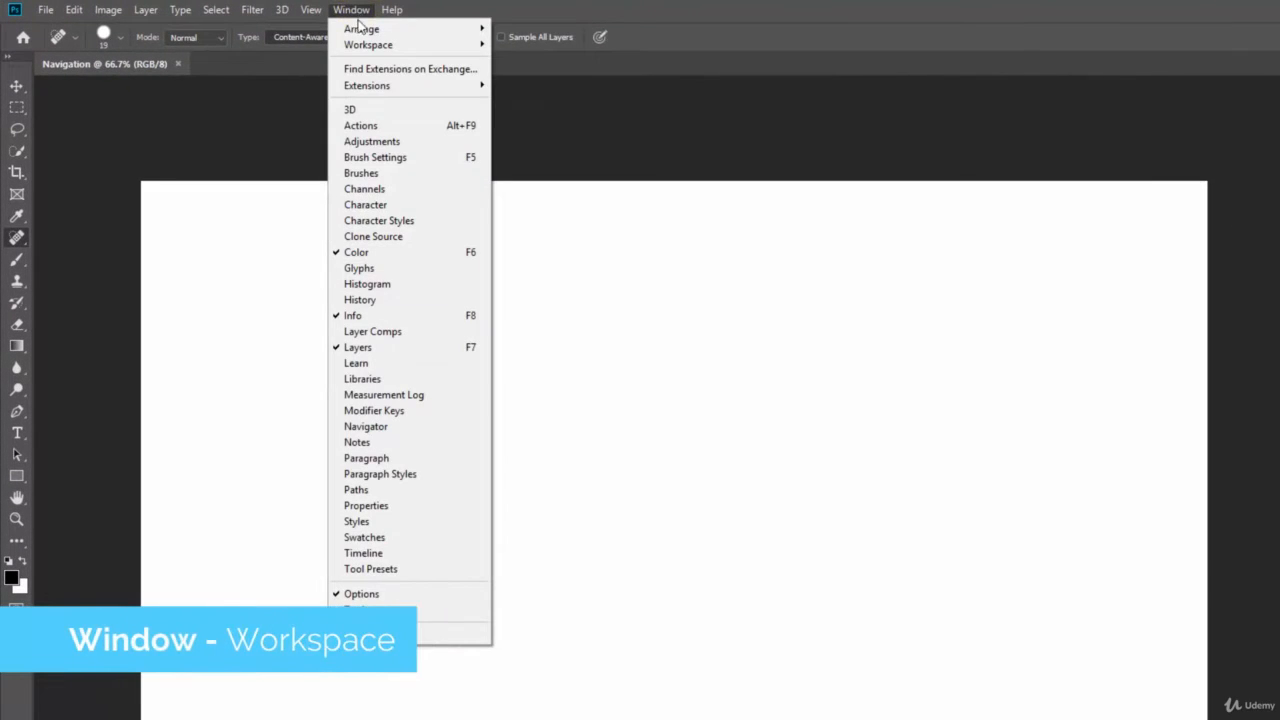
mouse_move(372, 45)
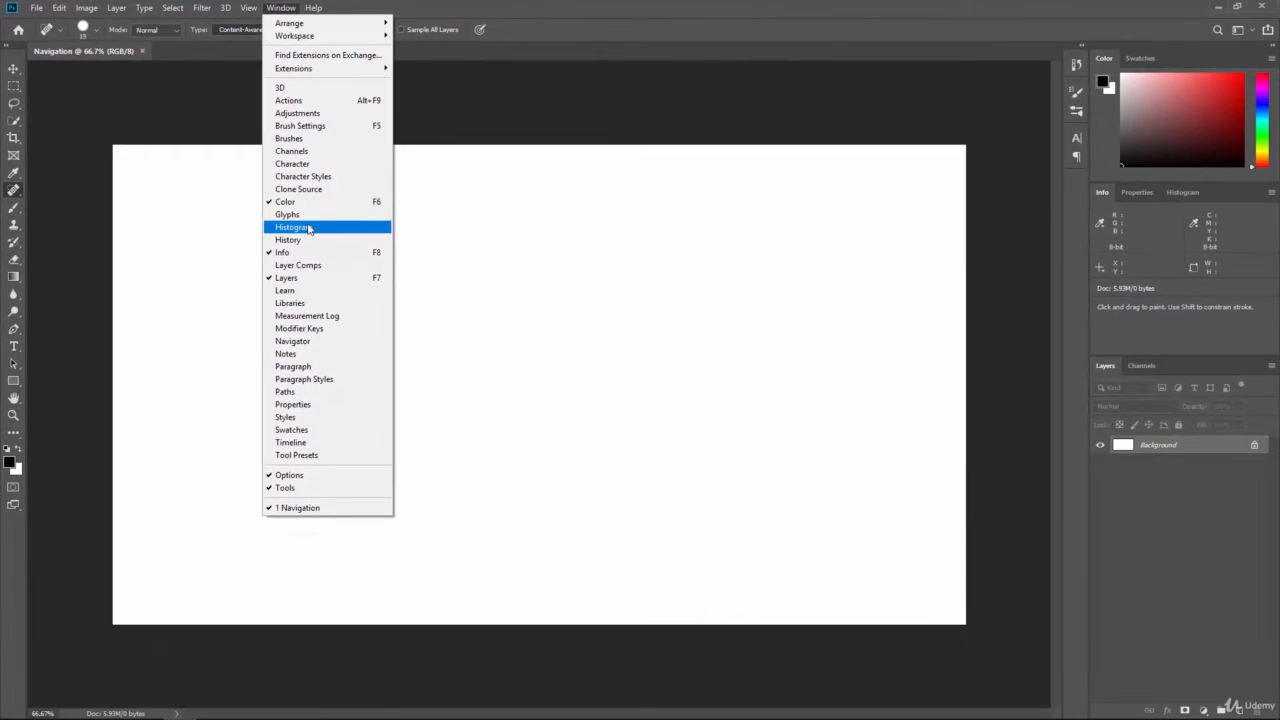
click(276, 8)
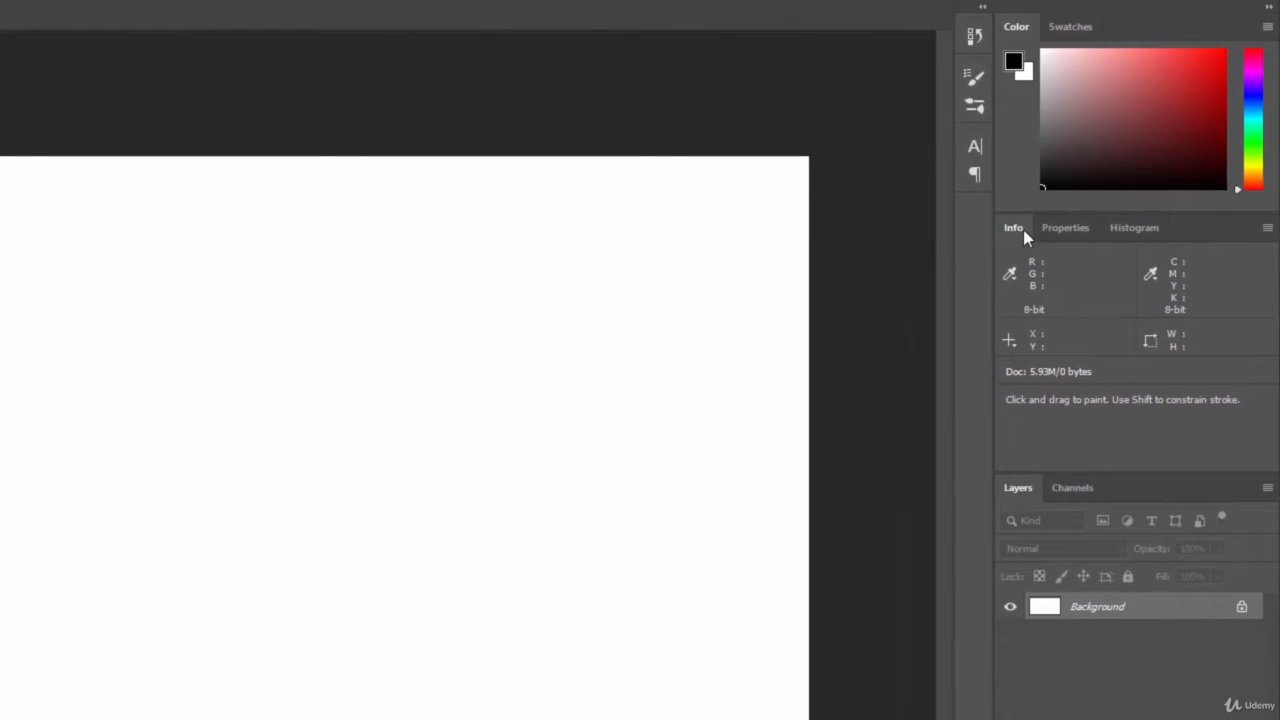
click(1080, 232)
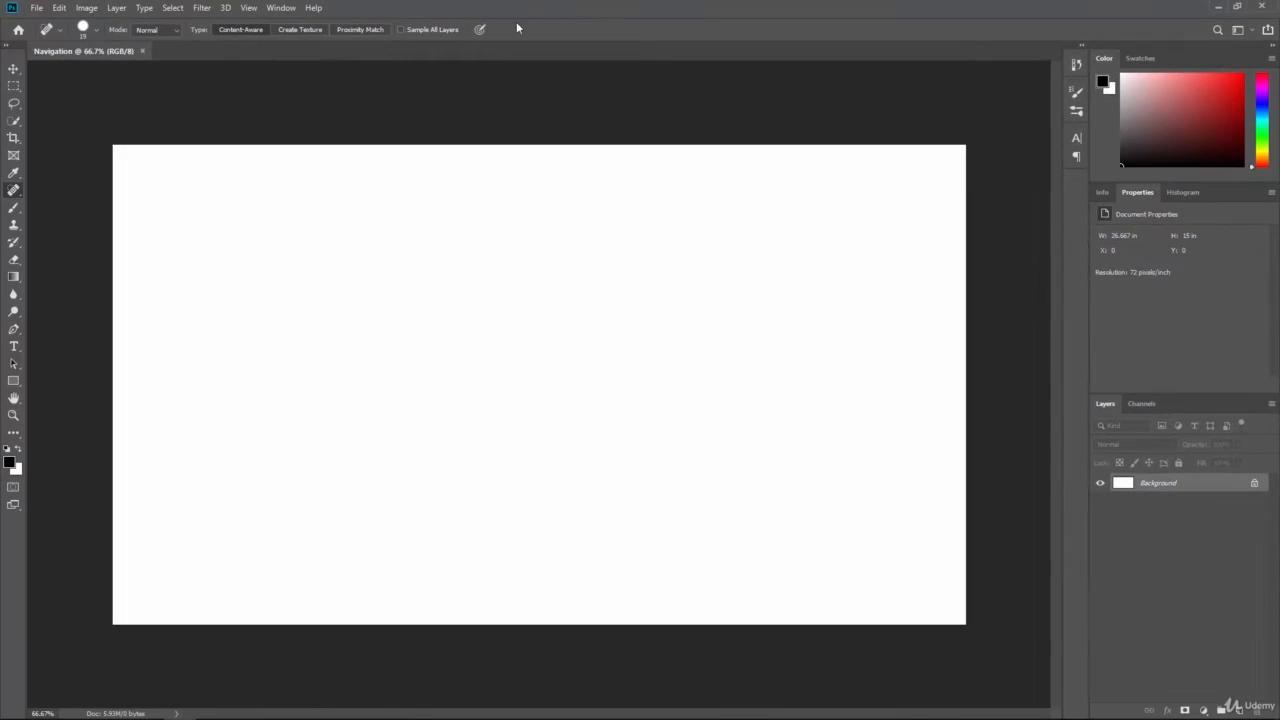
Set the ruler units to Pixels in the Units & Rulers preferences and apply the change.
click(59, 6)
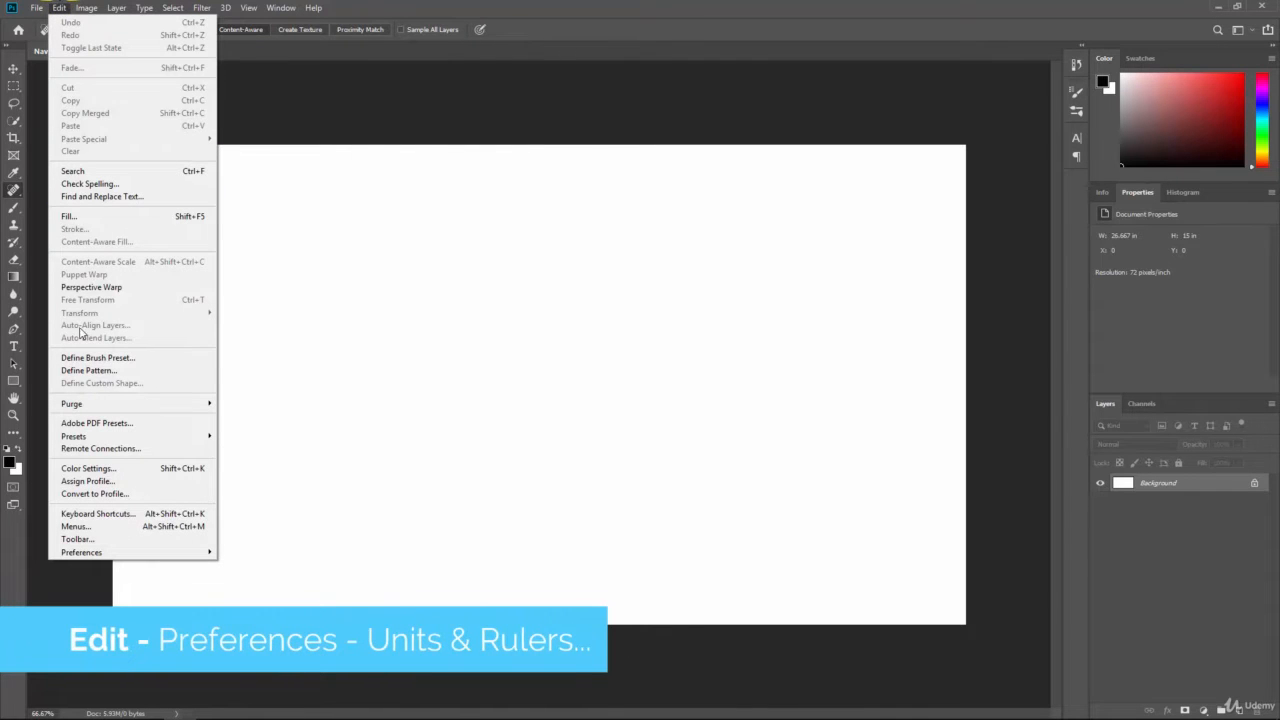
mouse_move(112, 556)
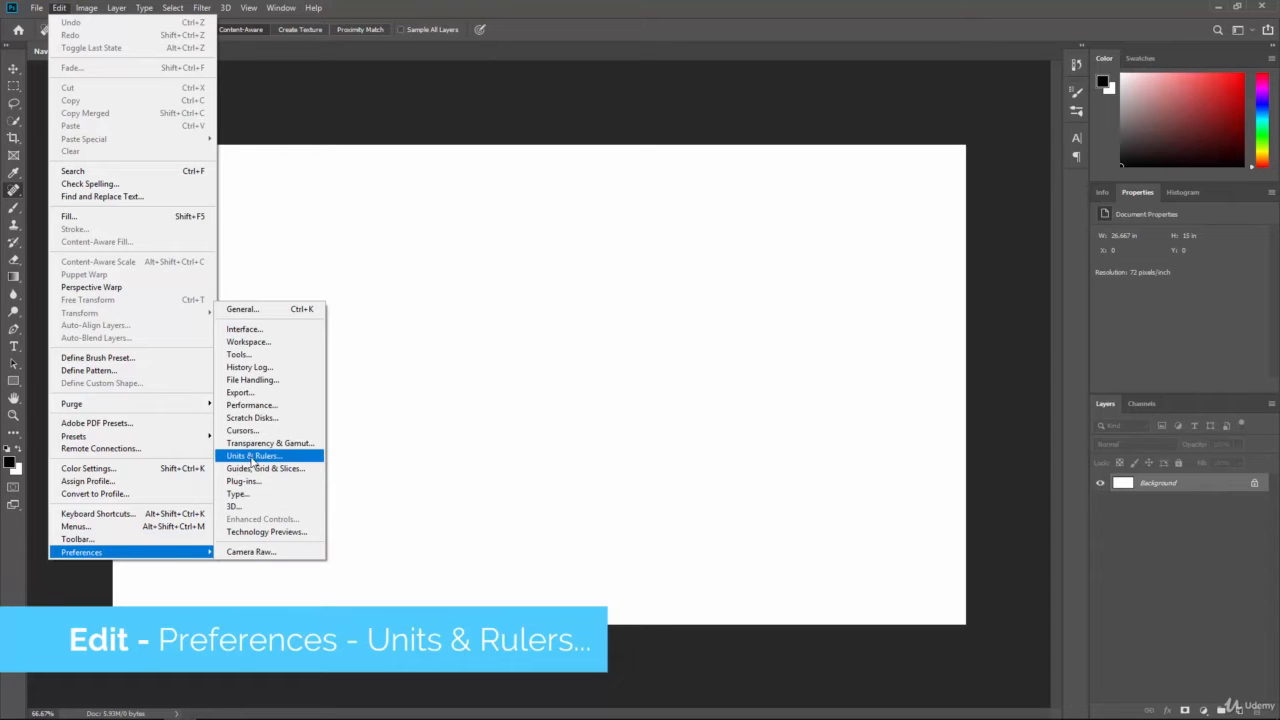
click(291, 459)
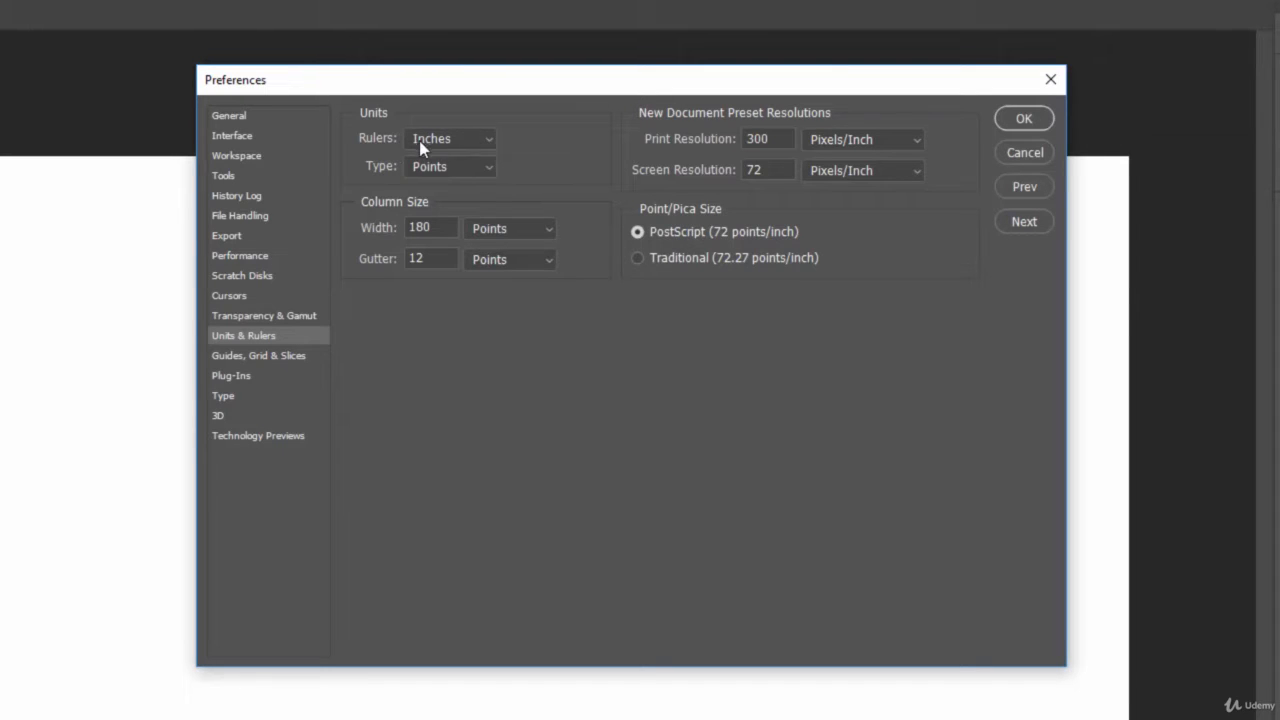
click(490, 138)
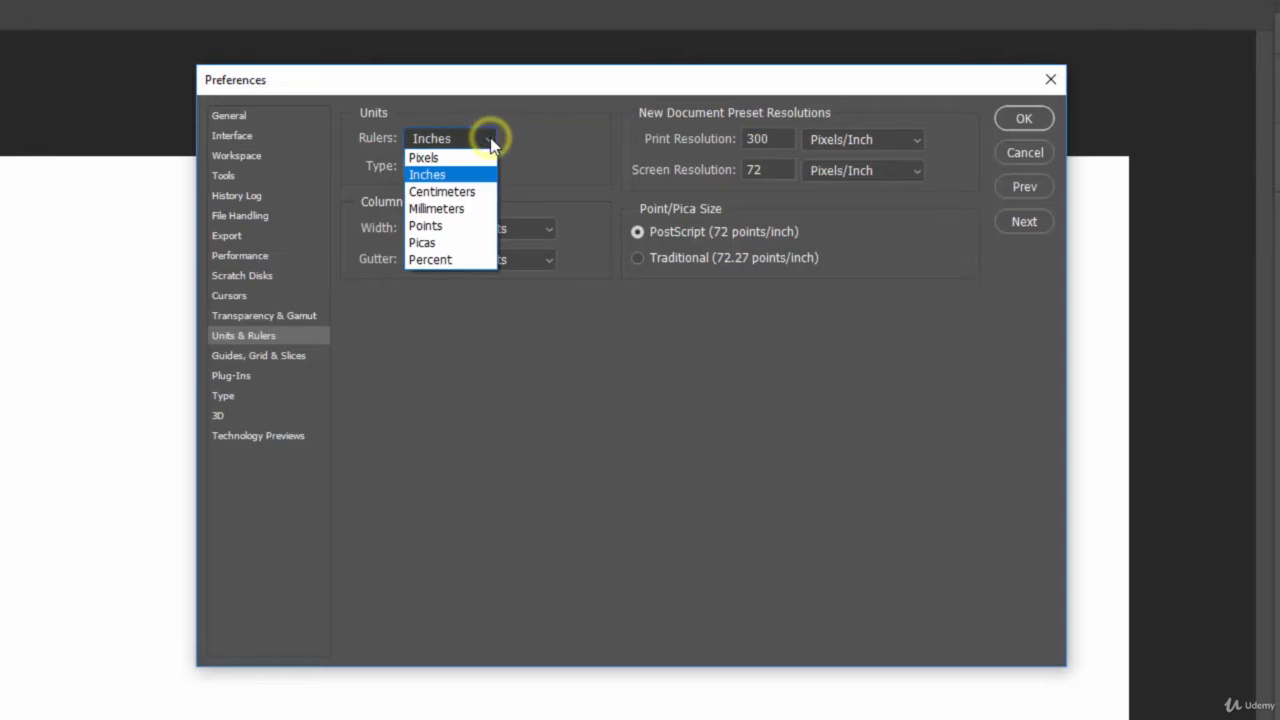
click(481, 158)
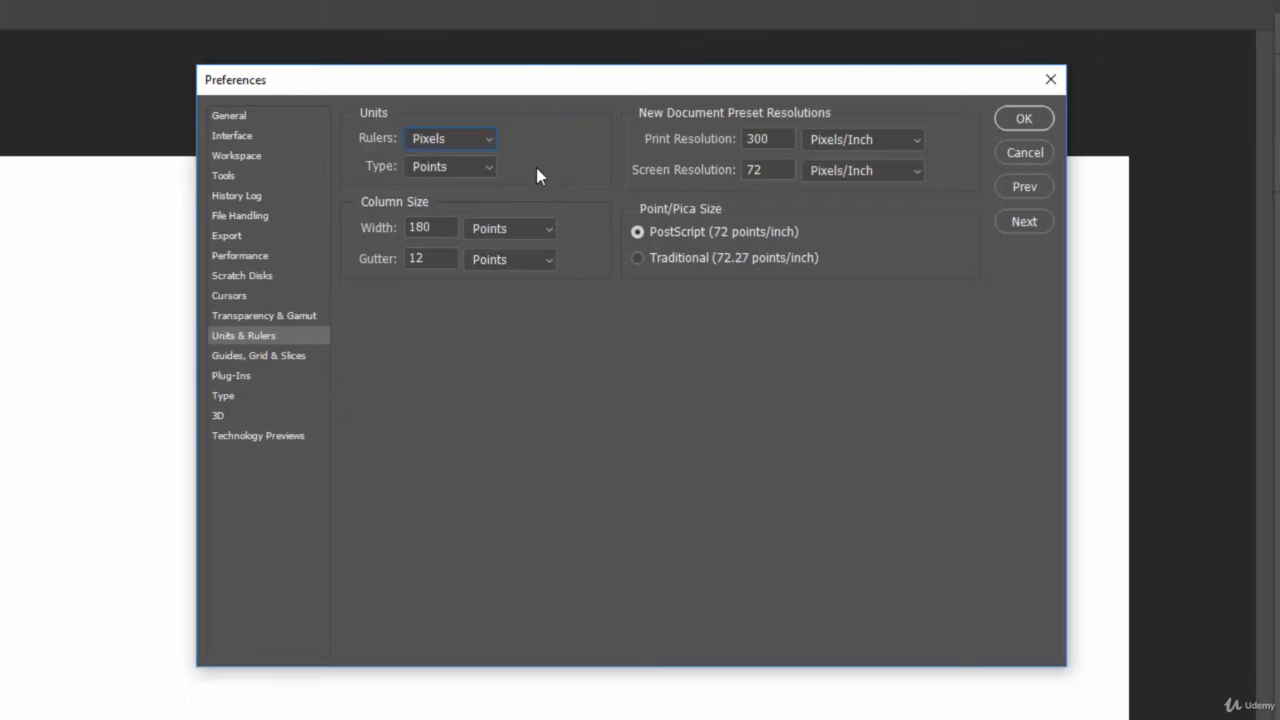
click(489, 139)
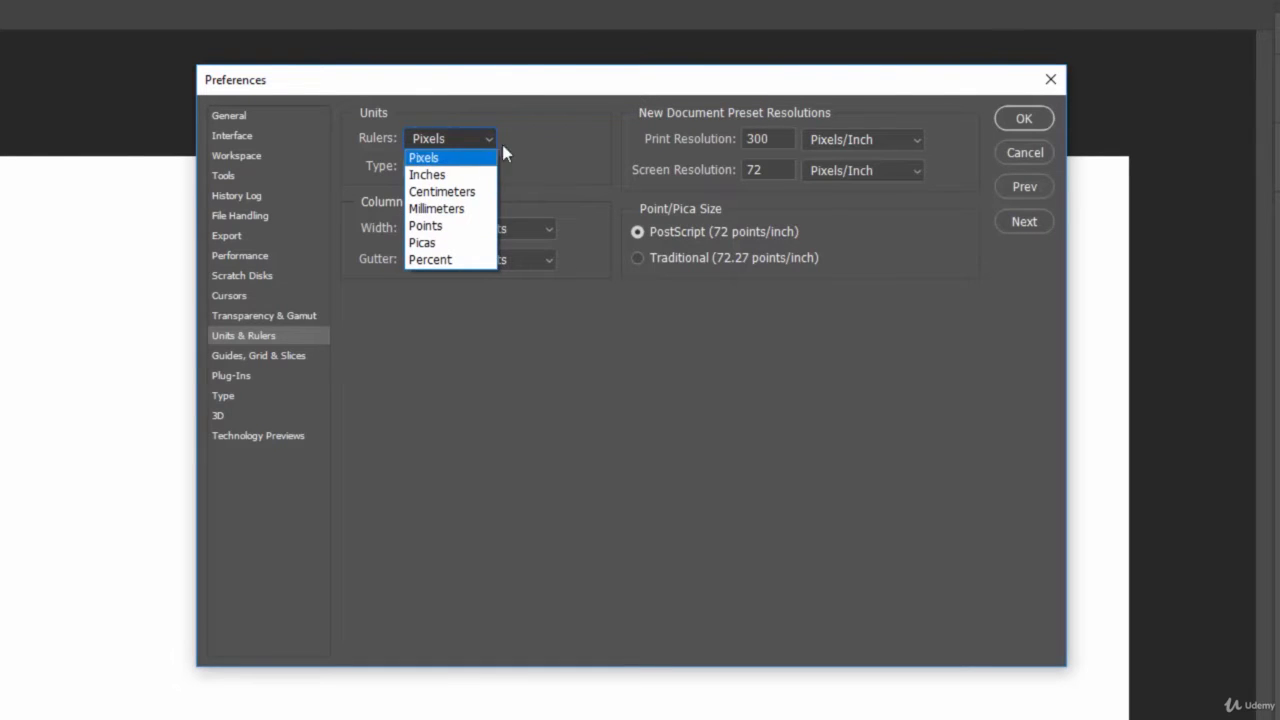
click(491, 139)
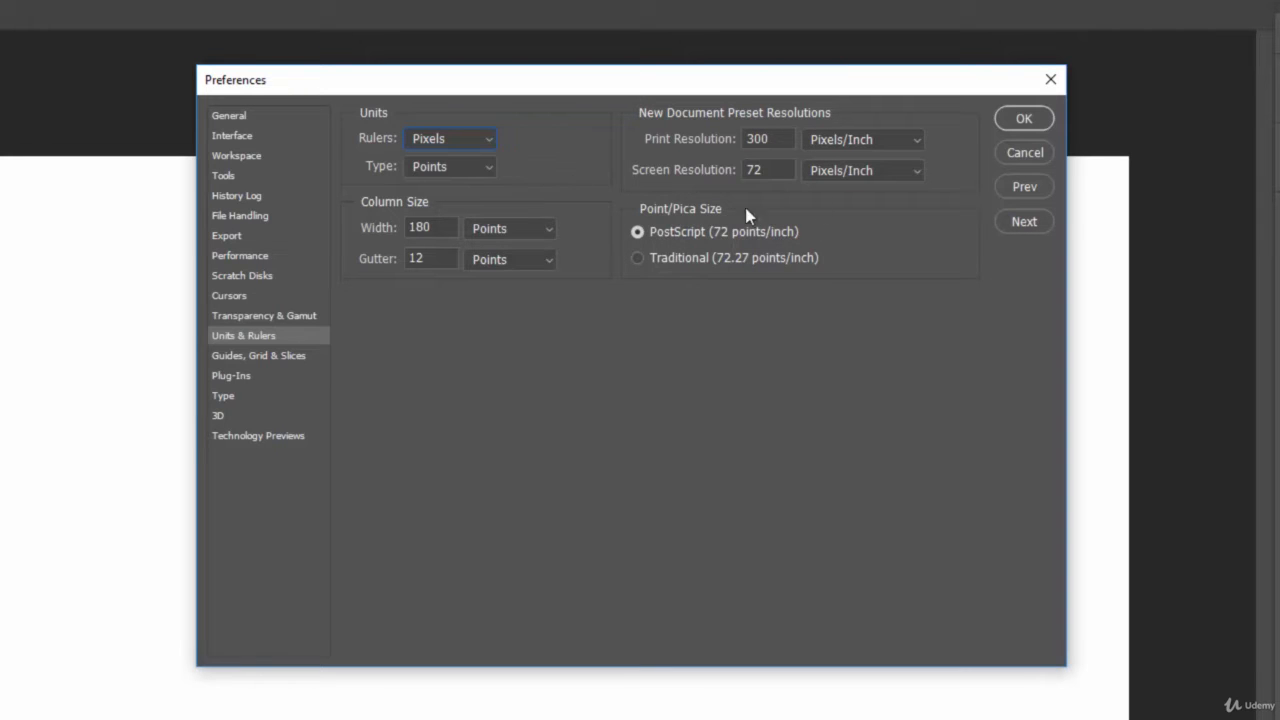
click(1022, 120)
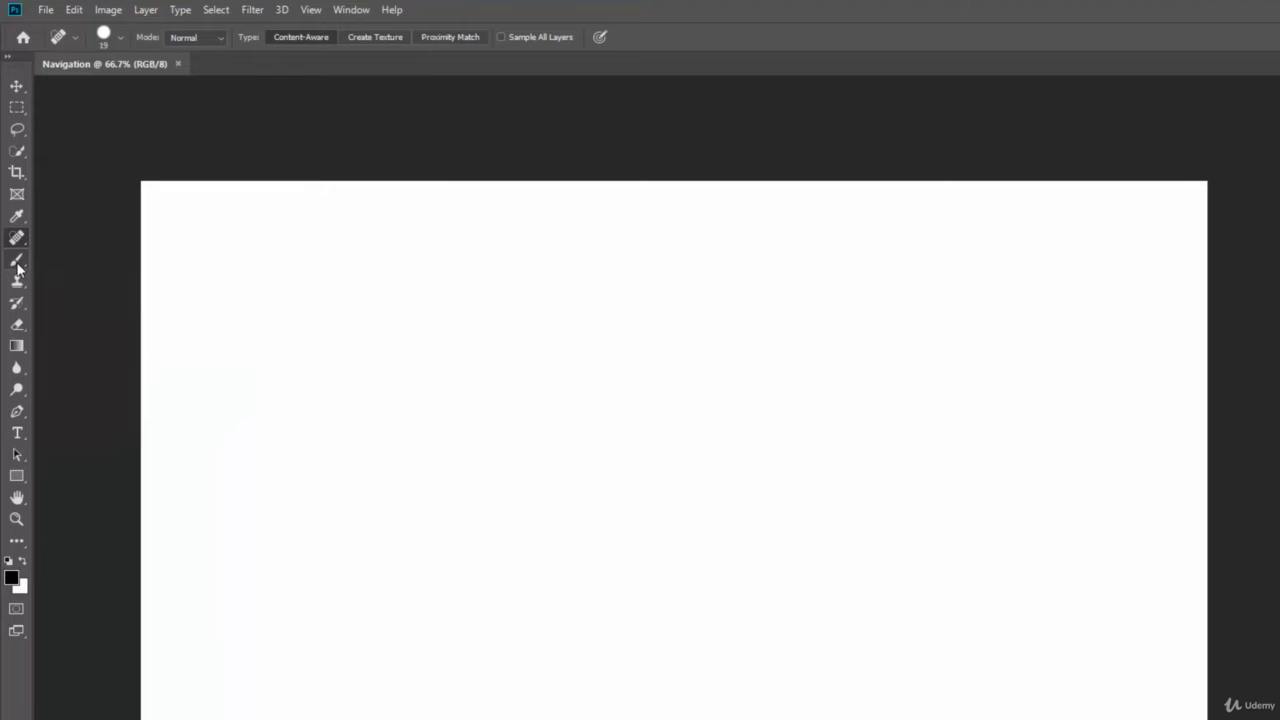
Compare the tool options of the Brush, Move, Rectangular Marquee, Type and Gradient tools by activating each in turn.
click(17, 264)
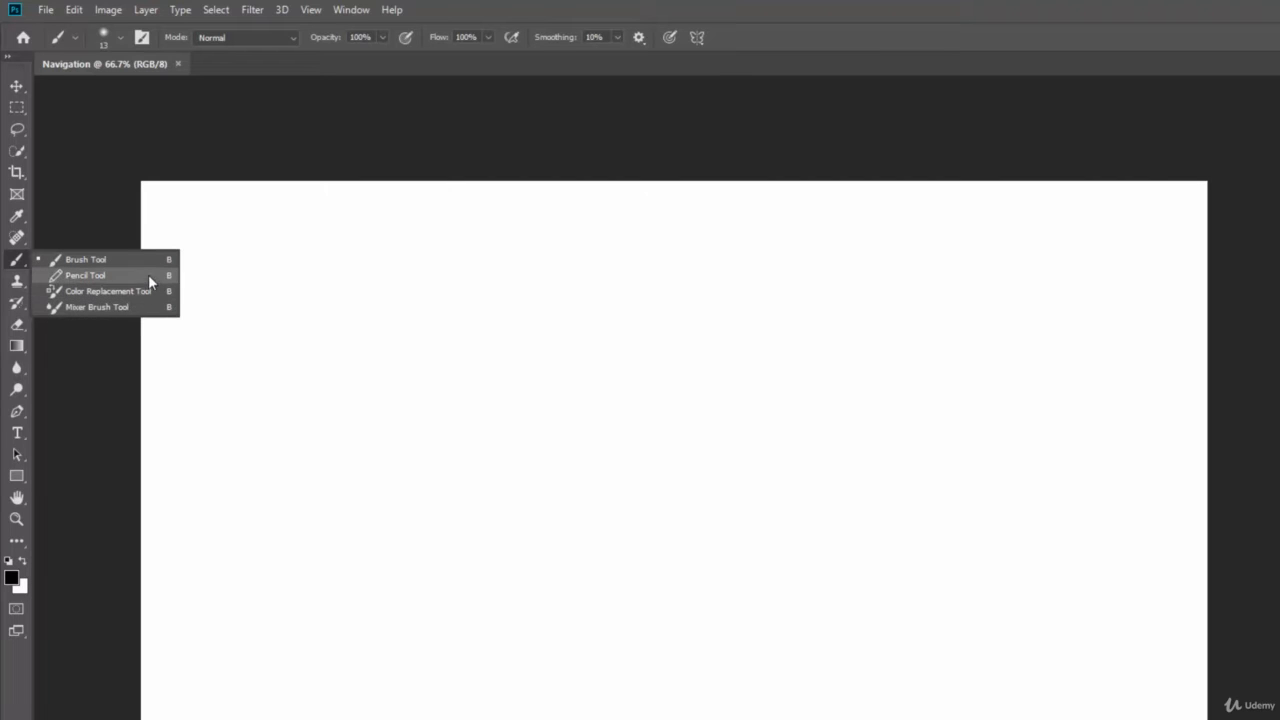
click(114, 260)
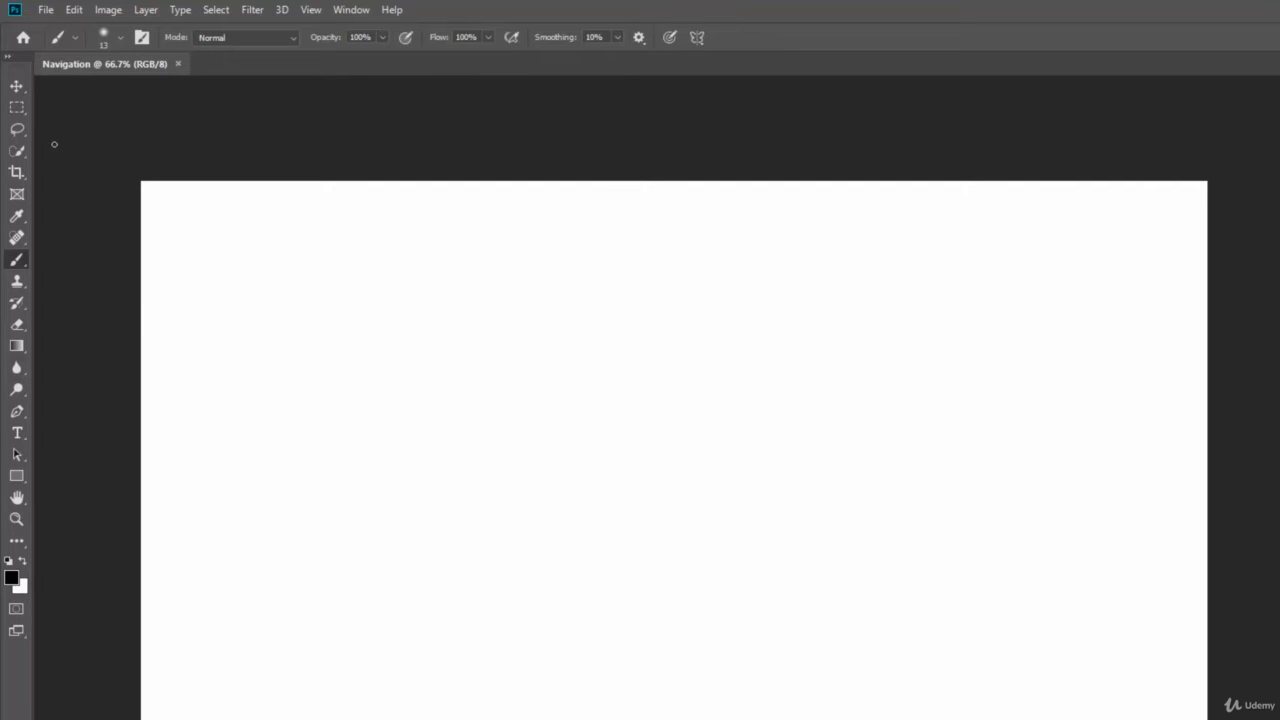
click(16, 86)
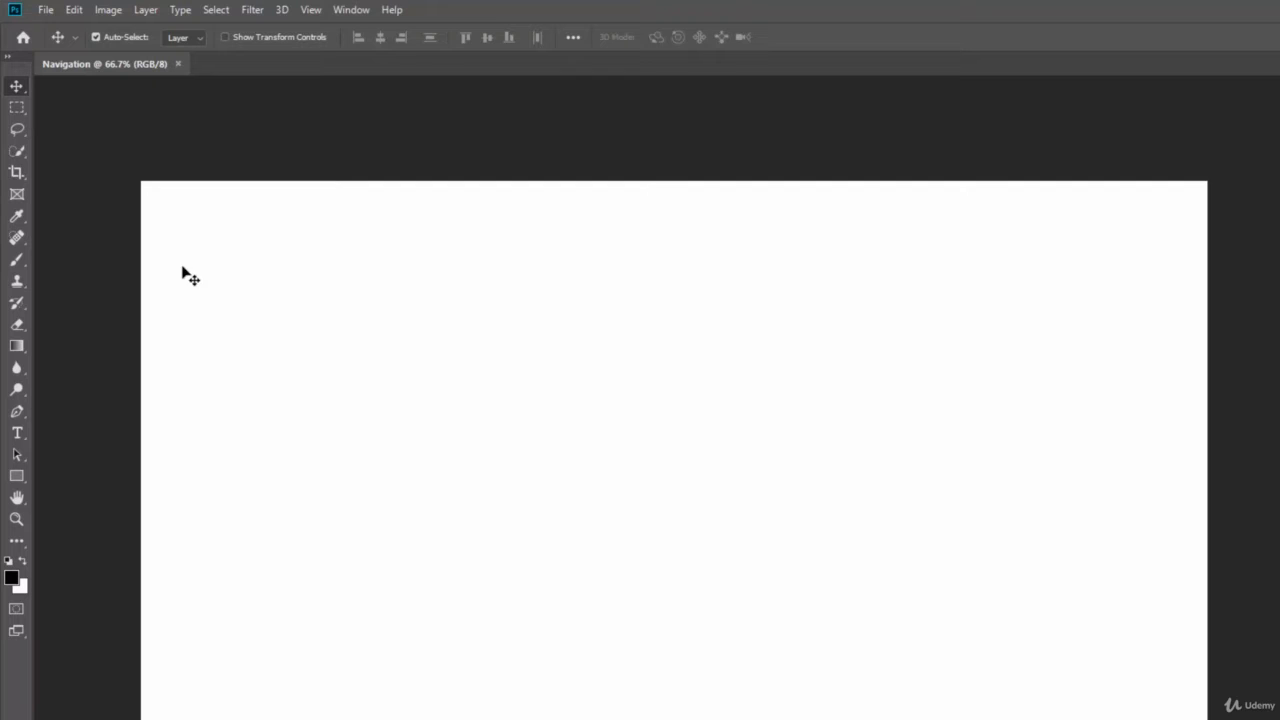
click(16, 107)
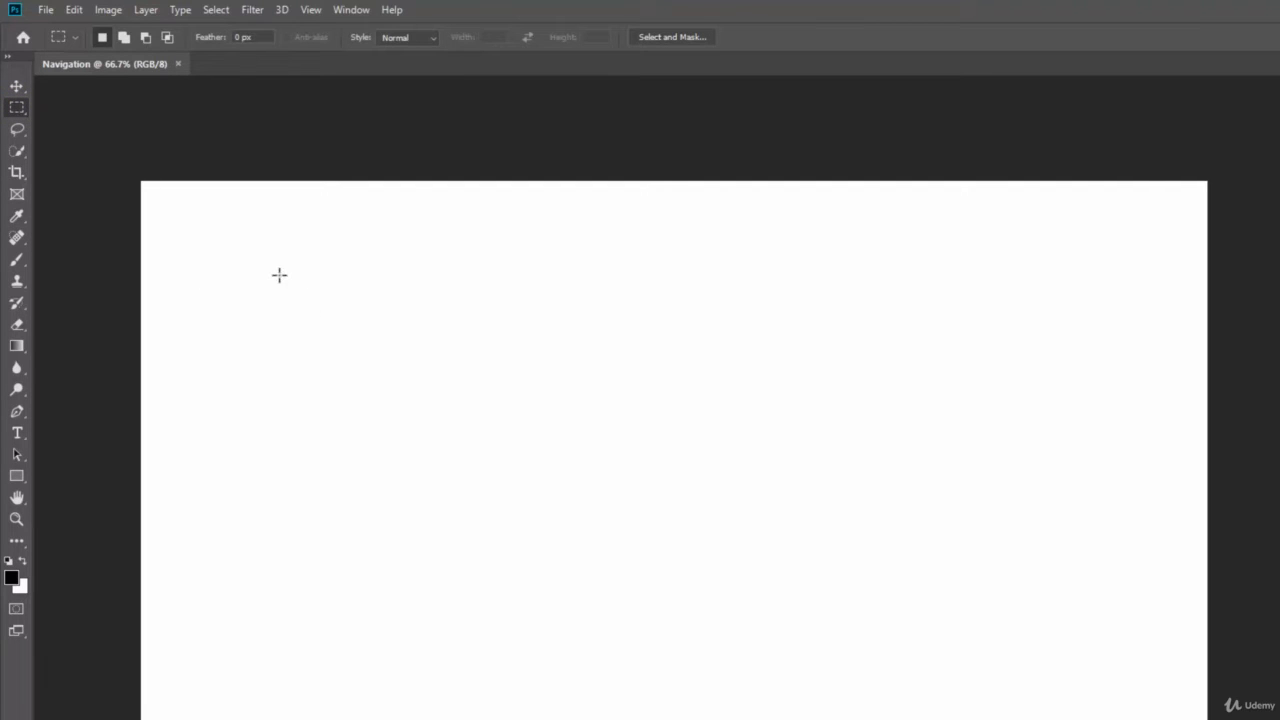
click(20, 261)
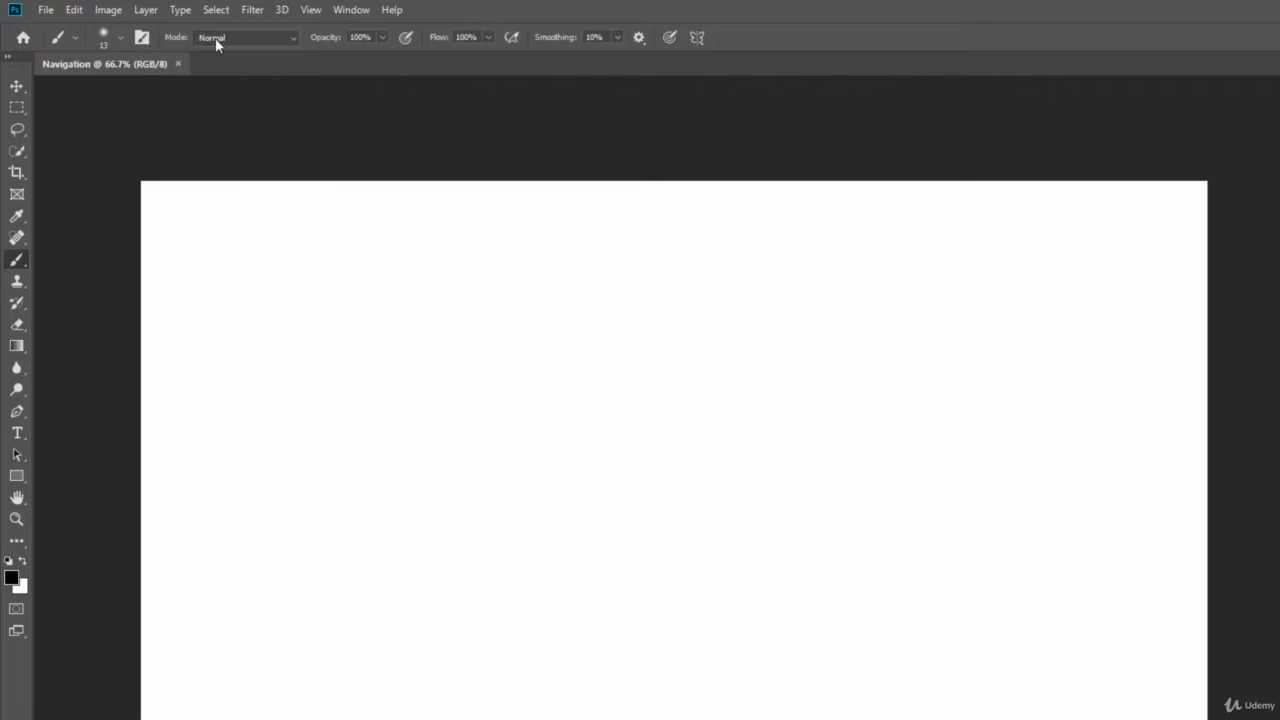
click(15, 109)
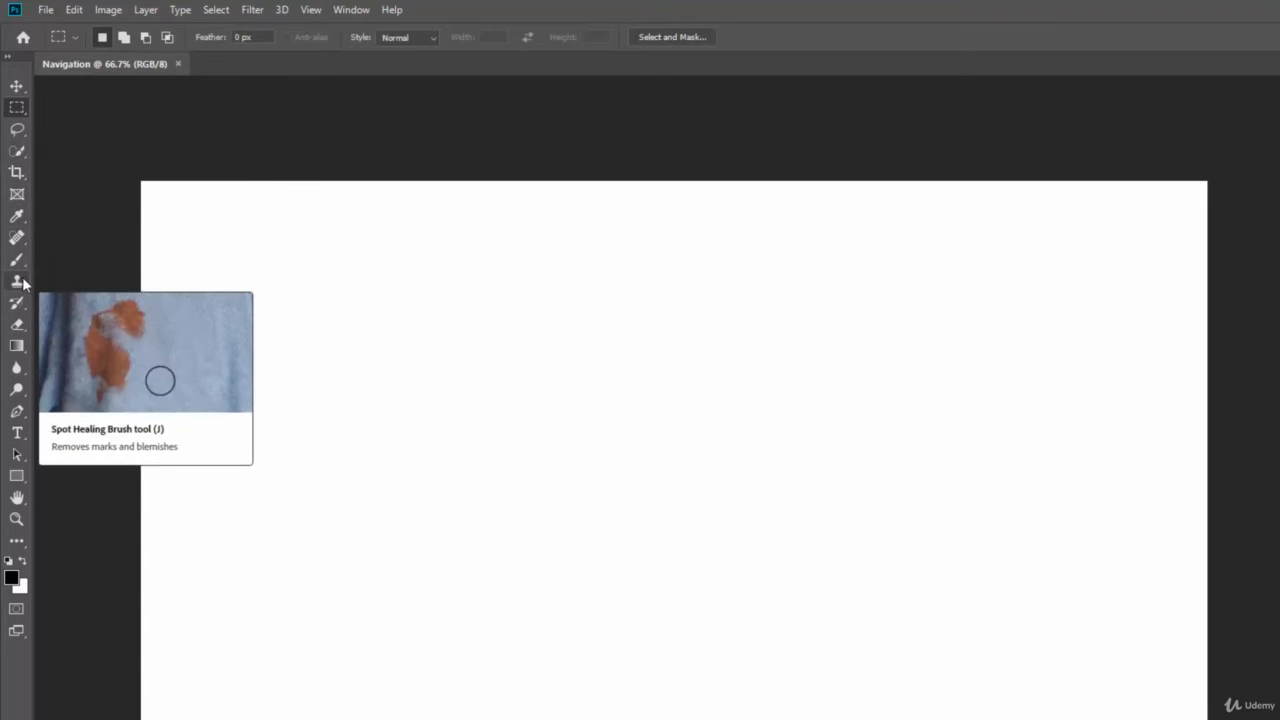
click(18, 433)
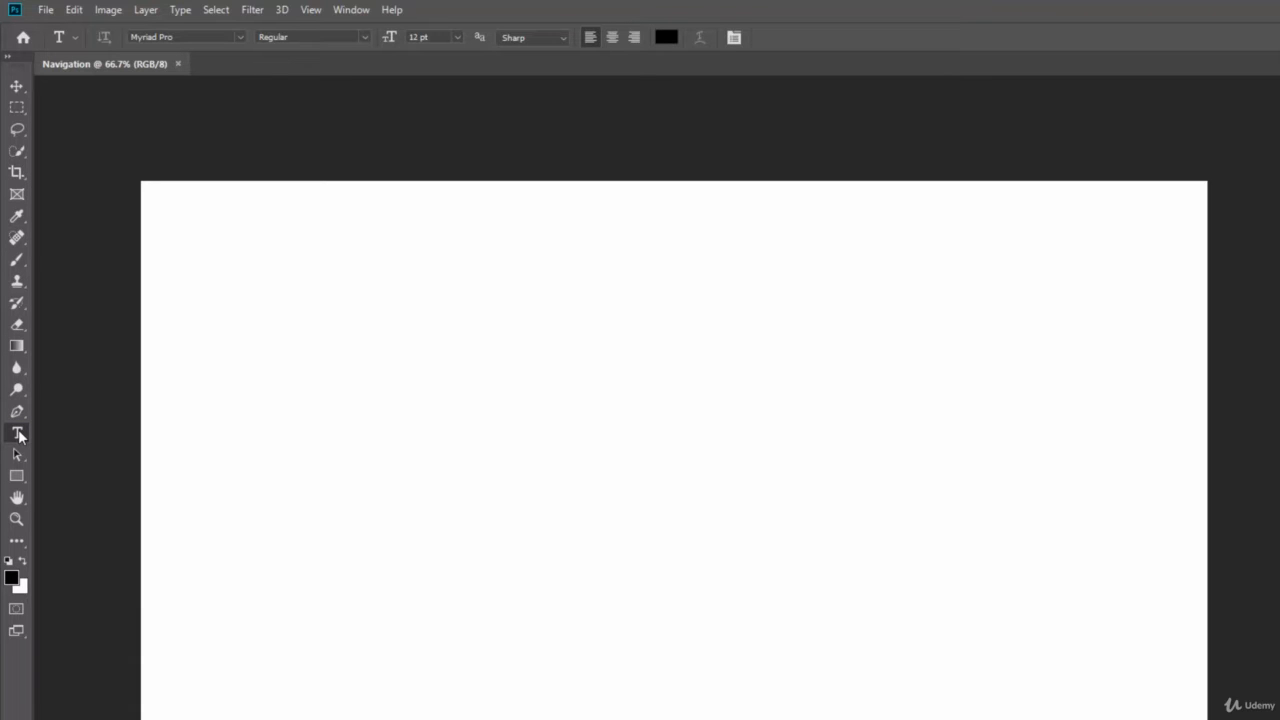
click(18, 346)
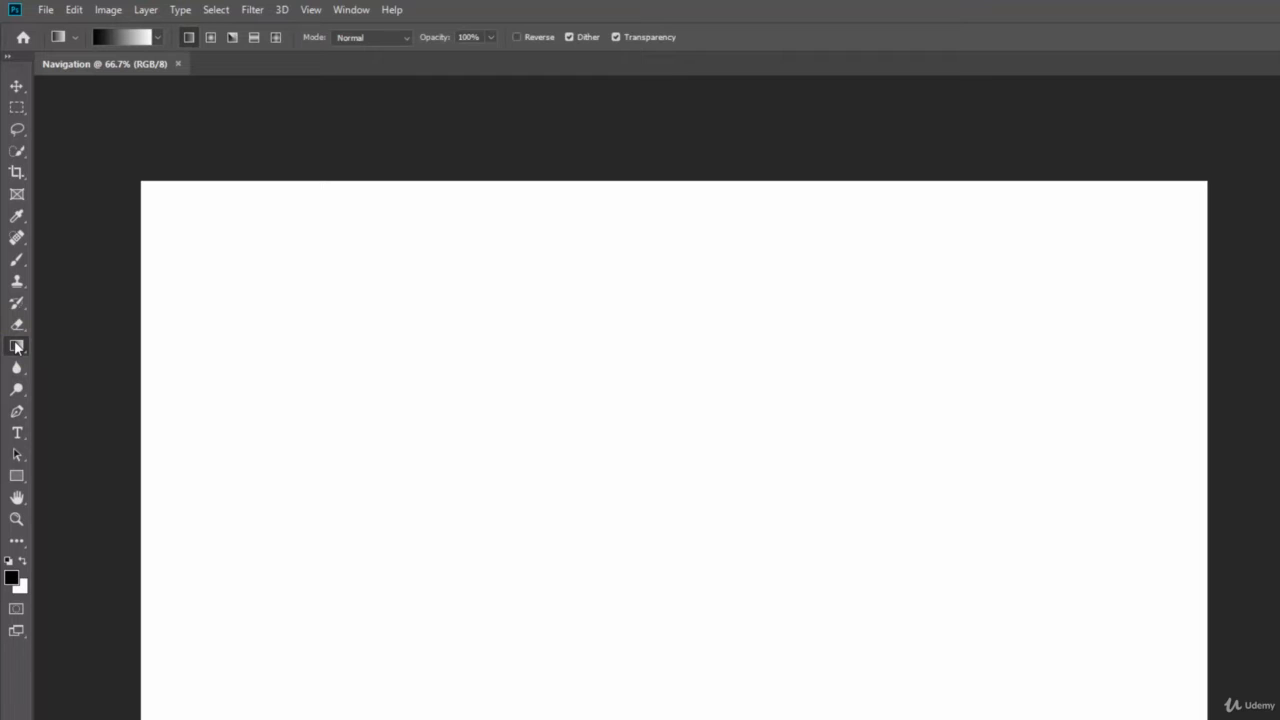
Activate the Brush tool and set the size of its soft round tip to 200 px.
click(15, 263)
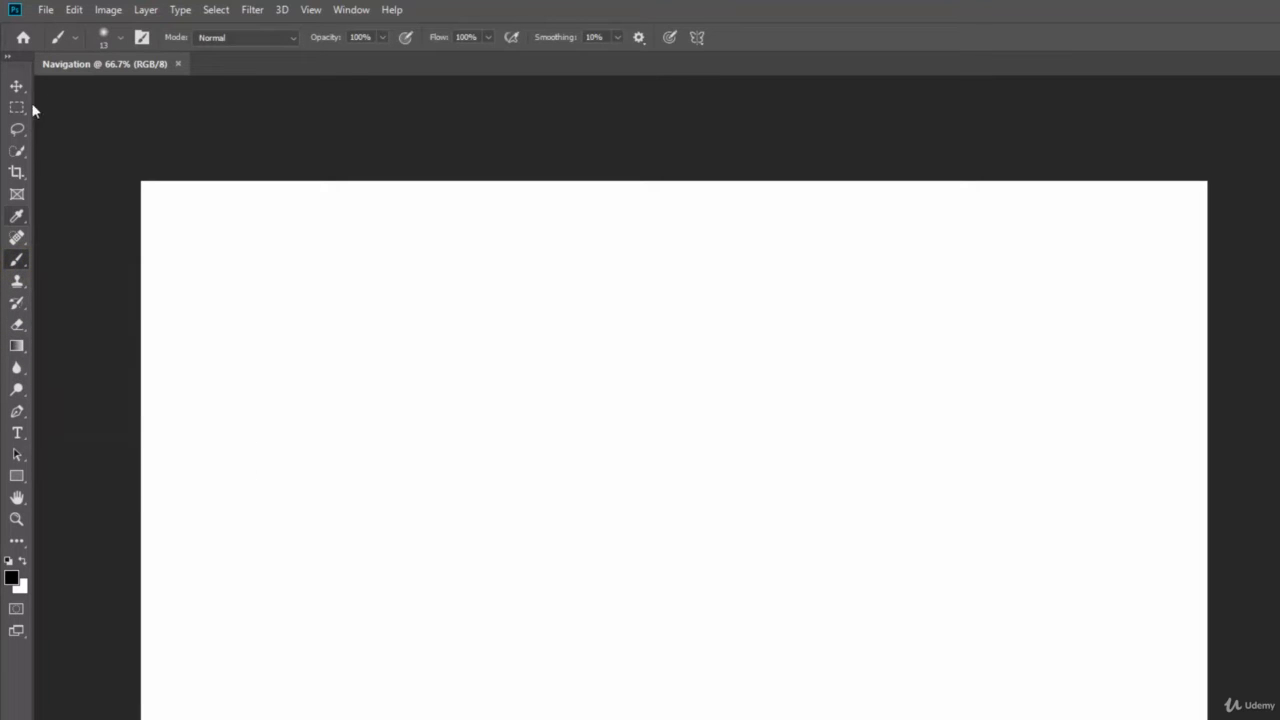
click(119, 38)
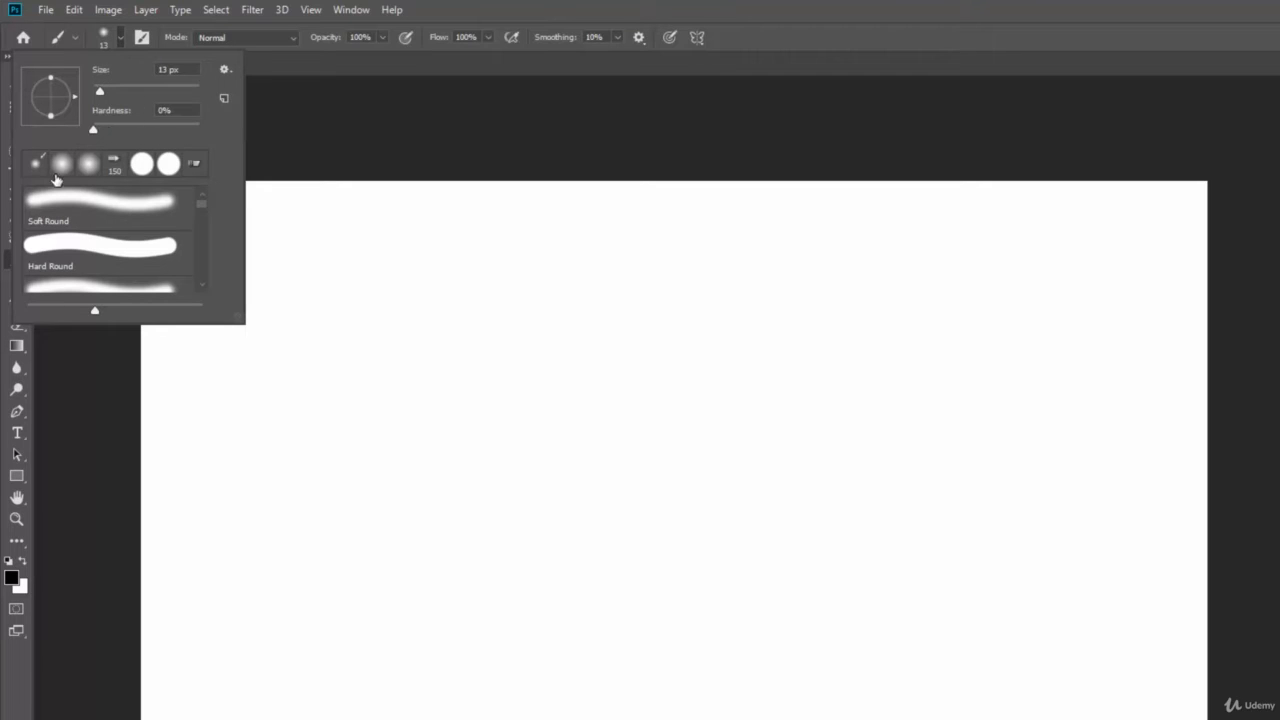
mouse_move(203, 209)
mouse_down()
mouse_move(202, 280)
mouse_move(201, 196)
mouse_up()
drag(99, 93, 97, 93)
mouse_move(105, 95)
mouse_down()
mouse_move(166, 89)
mouse_move(144, 97)
mouse_up()
double_click(196, 69)
drag(190, 67, 154, 67)
text(200)
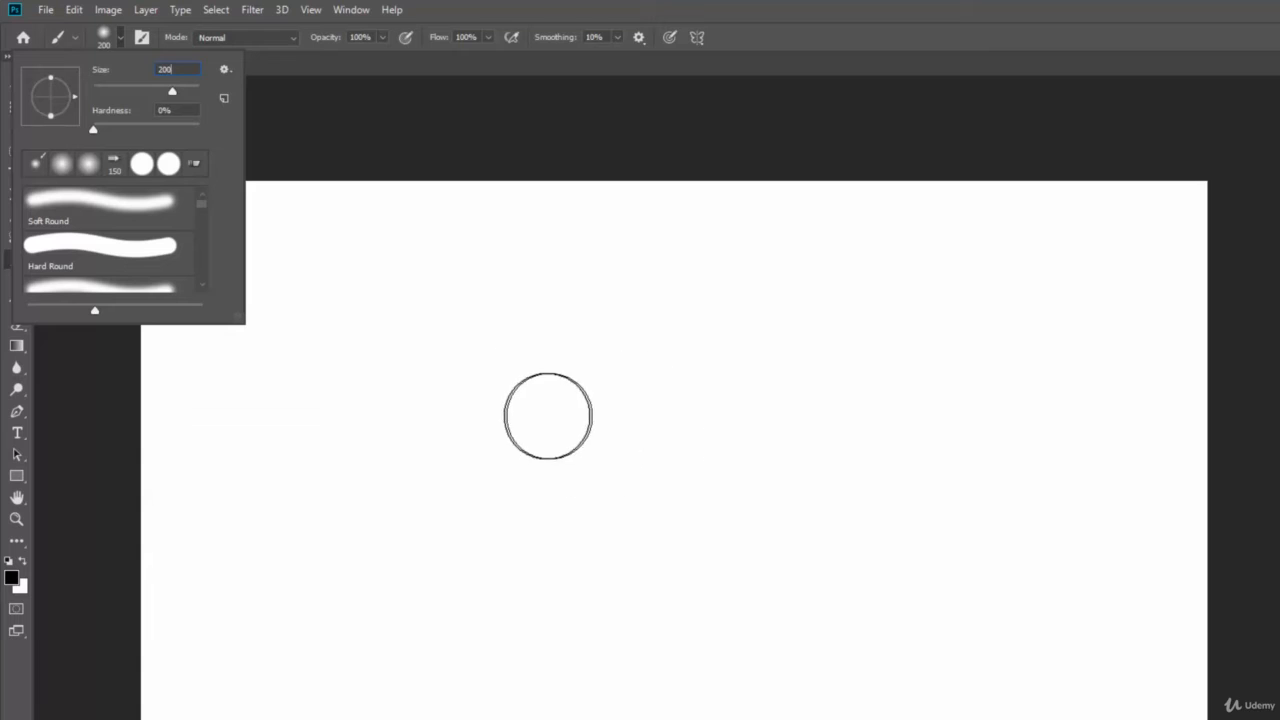
Paint a loose black scribble across the canvas with the soft brush and undo all the brush marks.
click(461, 145)
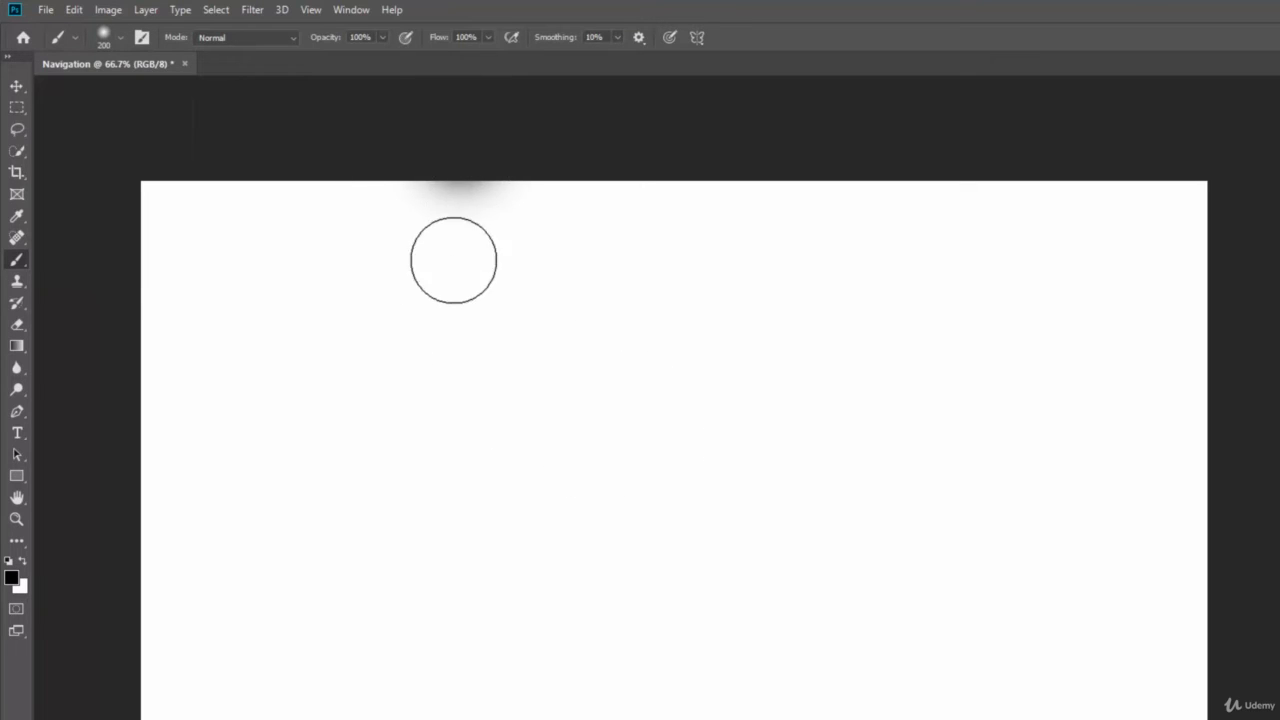
mouse_move(611, 372)
mouse_down()
mouse_move(658, 383)
mouse_move(736, 436)
mouse_move(731, 483)
mouse_move(450, 451)
mouse_move(350, 530)
mouse_move(462, 574)
mouse_move(796, 525)
mouse_move(827, 536)
mouse_move(850, 655)
mouse_move(589, 635)
mouse_move(654, 716)
mouse_move(1014, 614)
mouse_move(1013, 454)
mouse_move(884, 359)
mouse_move(478, 291)
mouse_move(340, 309)
mouse_move(259, 354)
mouse_move(555, 371)
mouse_move(468, 395)
mouse_move(452, 439)
mouse_move(617, 456)
mouse_move(379, 499)
mouse_move(568, 518)
mouse_move(565, 557)
mouse_up()
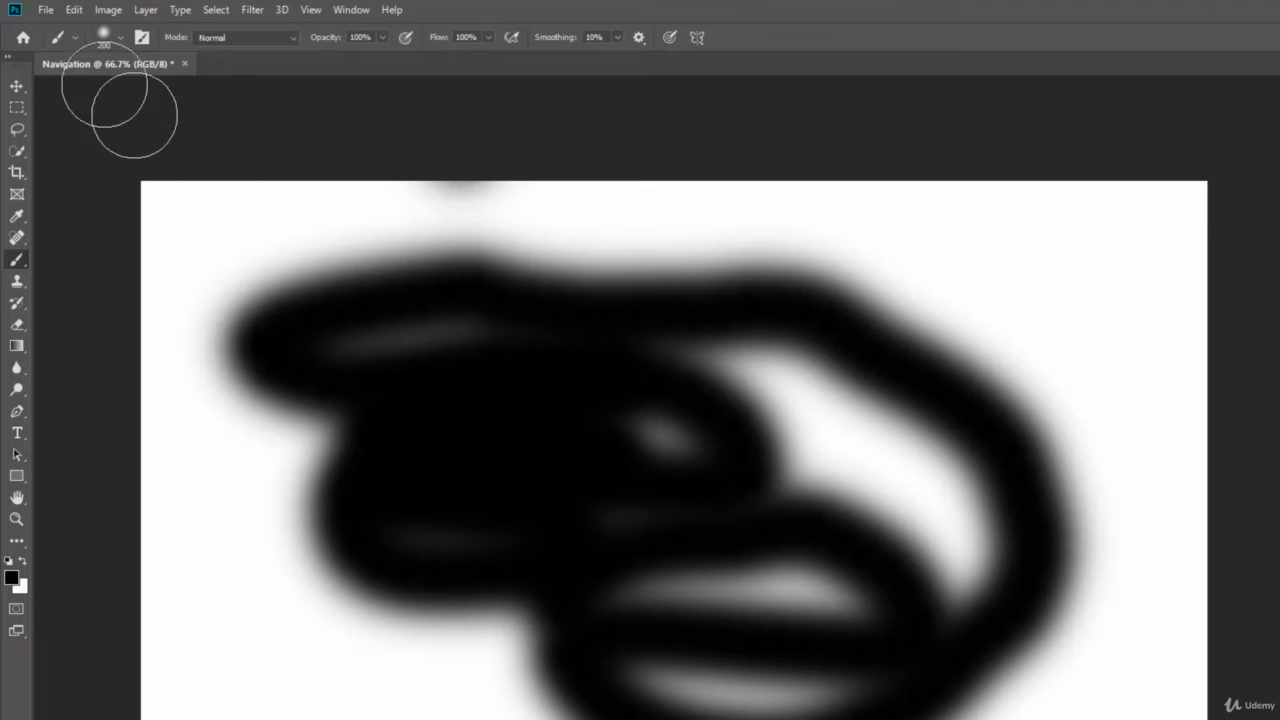
click(75, 9)
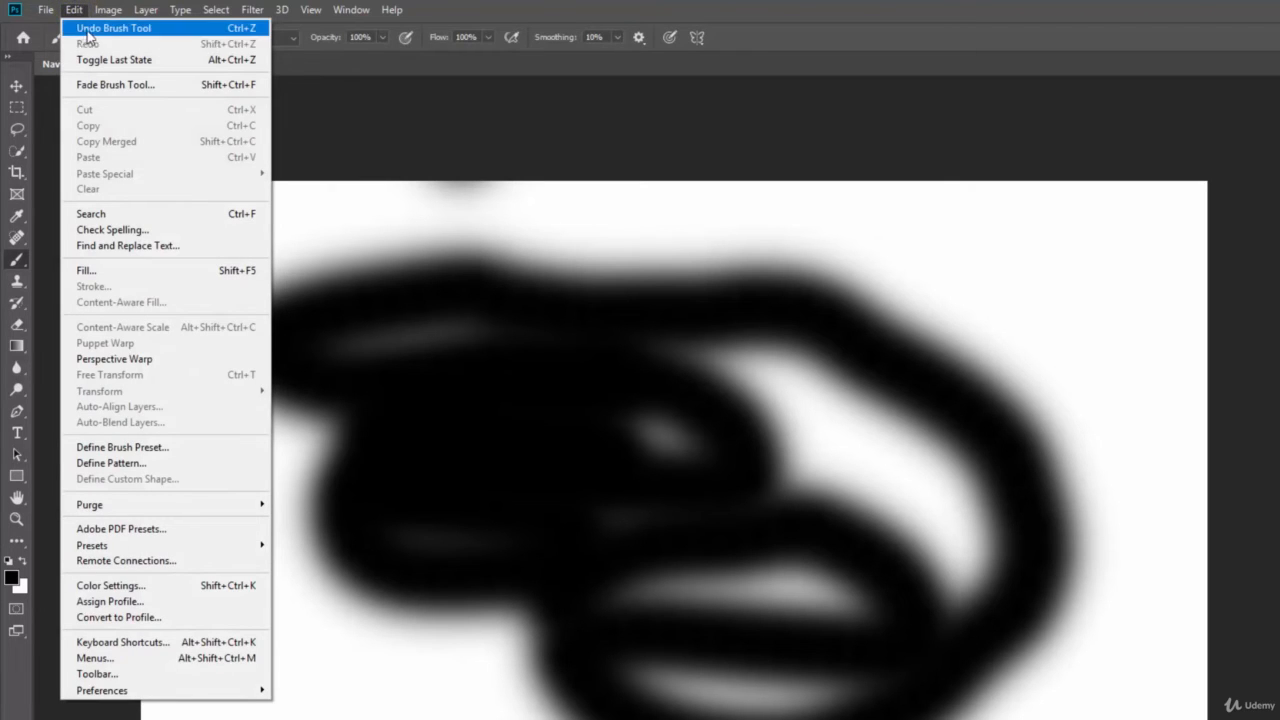
click(189, 30)
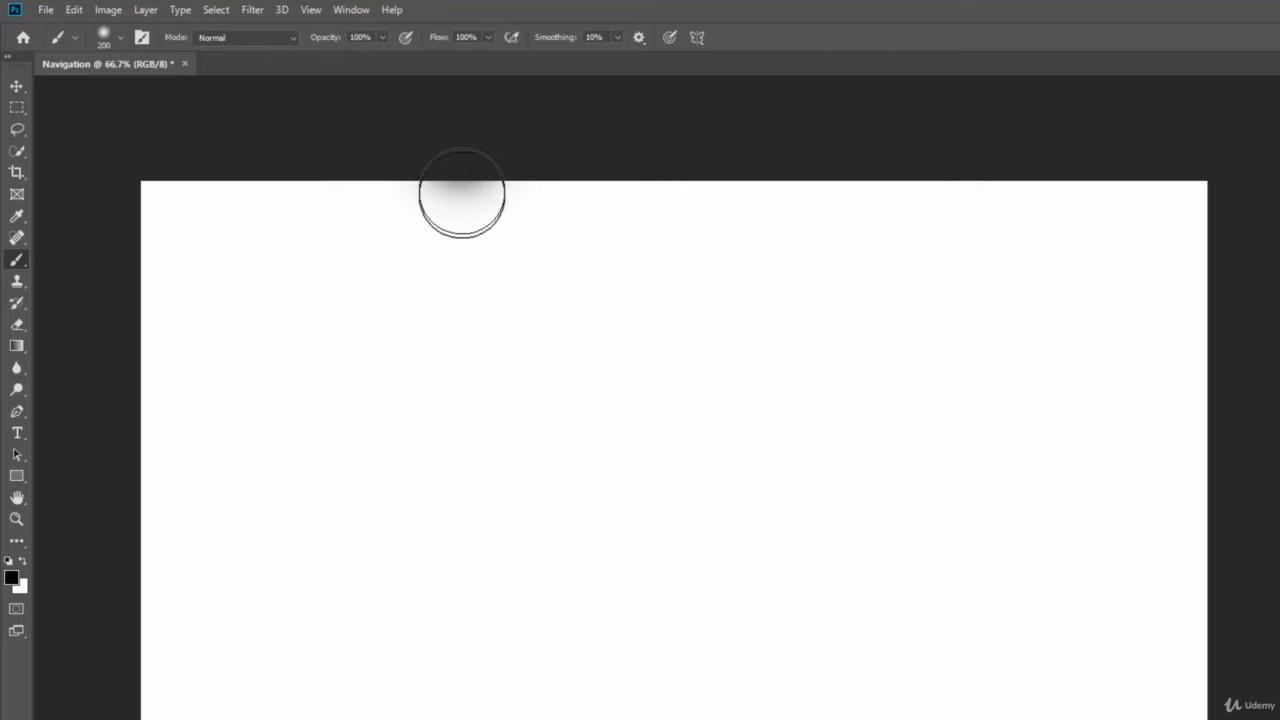
click(462, 193)
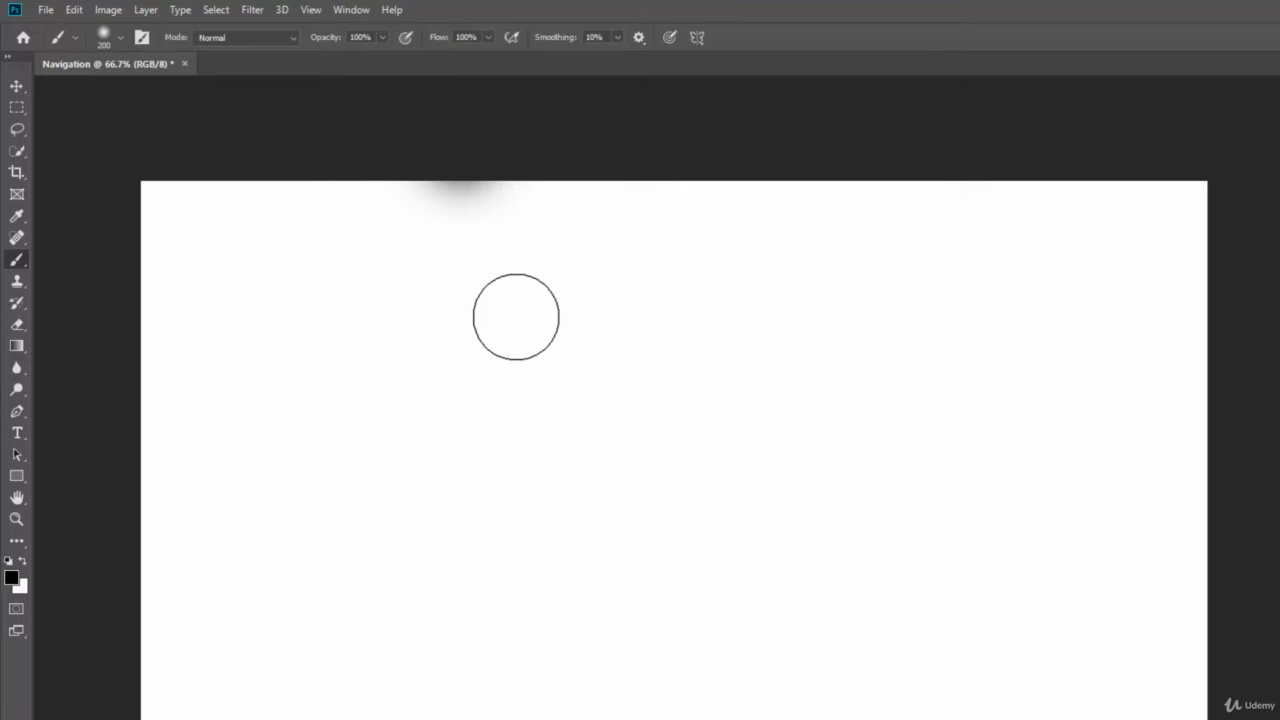
key(ctrl+z)
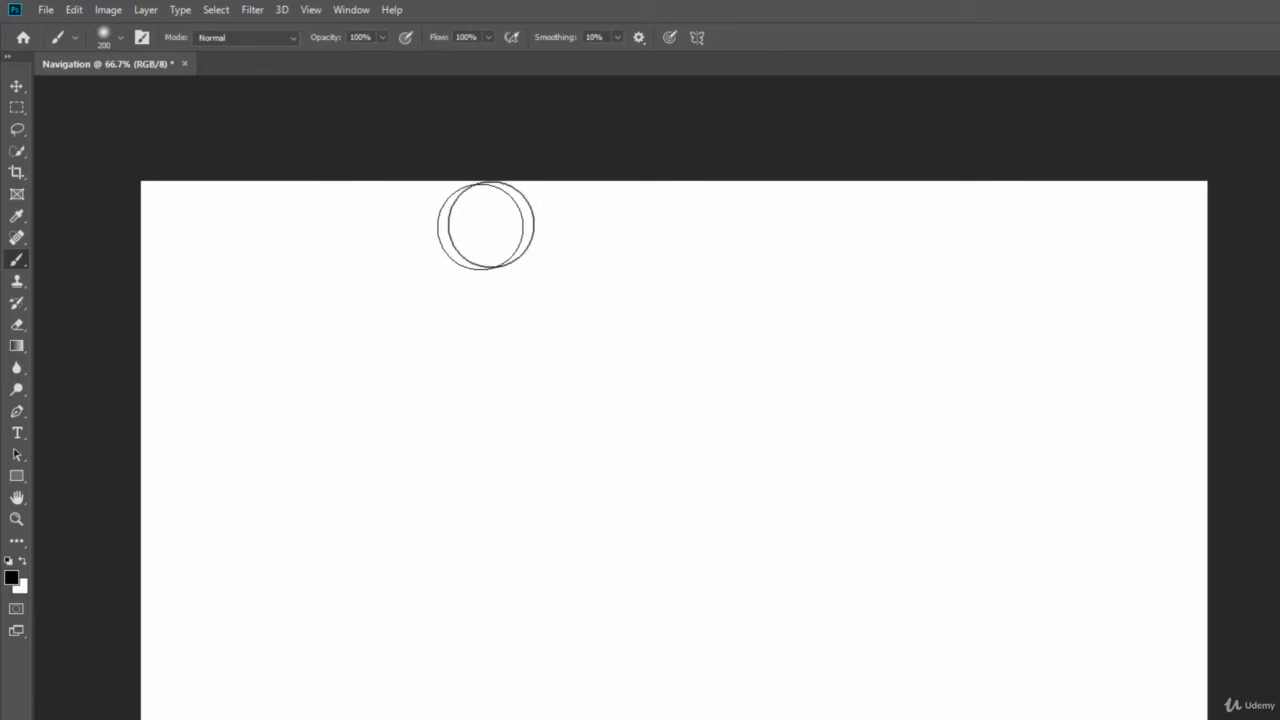
Paint a winding black stroke over the middle of the canvas and undo it.
mouse_move(471, 366)
mouse_down()
mouse_move(617, 326)
mouse_move(685, 338)
mouse_up()
mouse_move(467, 476)
mouse_down()
mouse_move(620, 654)
mouse_move(783, 463)
mouse_move(806, 391)
mouse_move(900, 337)
mouse_up()
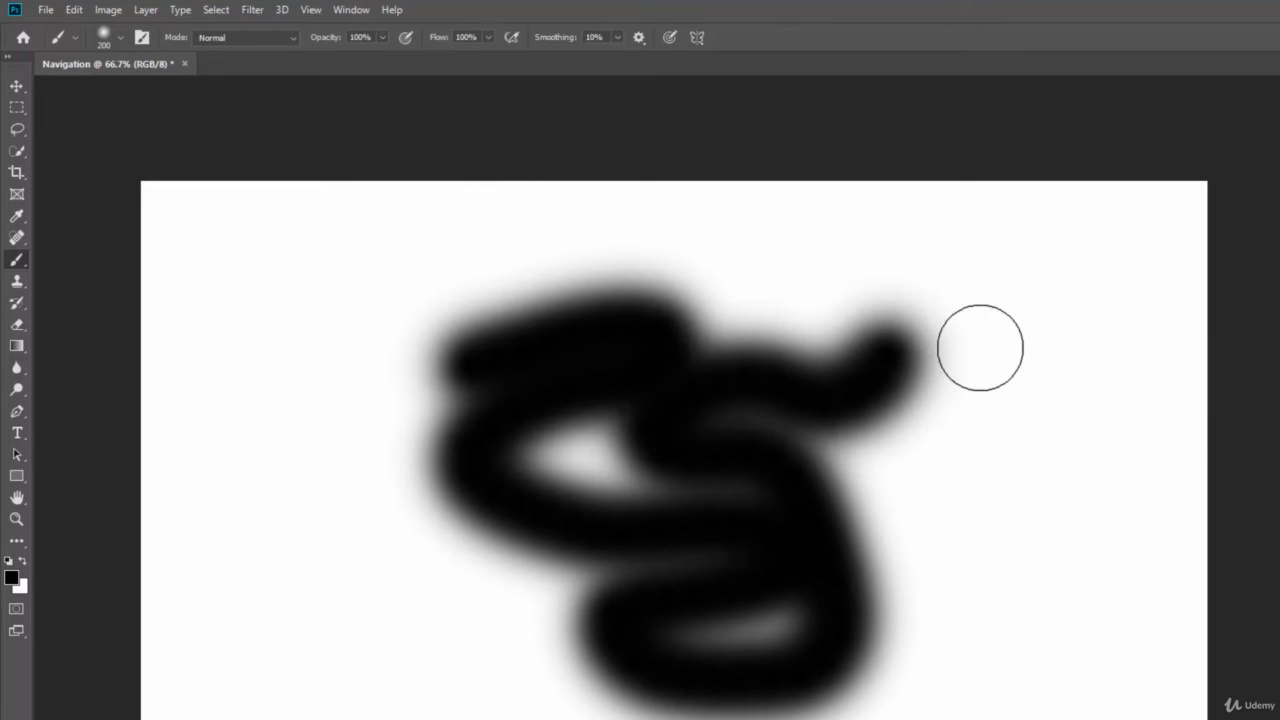
key(ctrl+z)
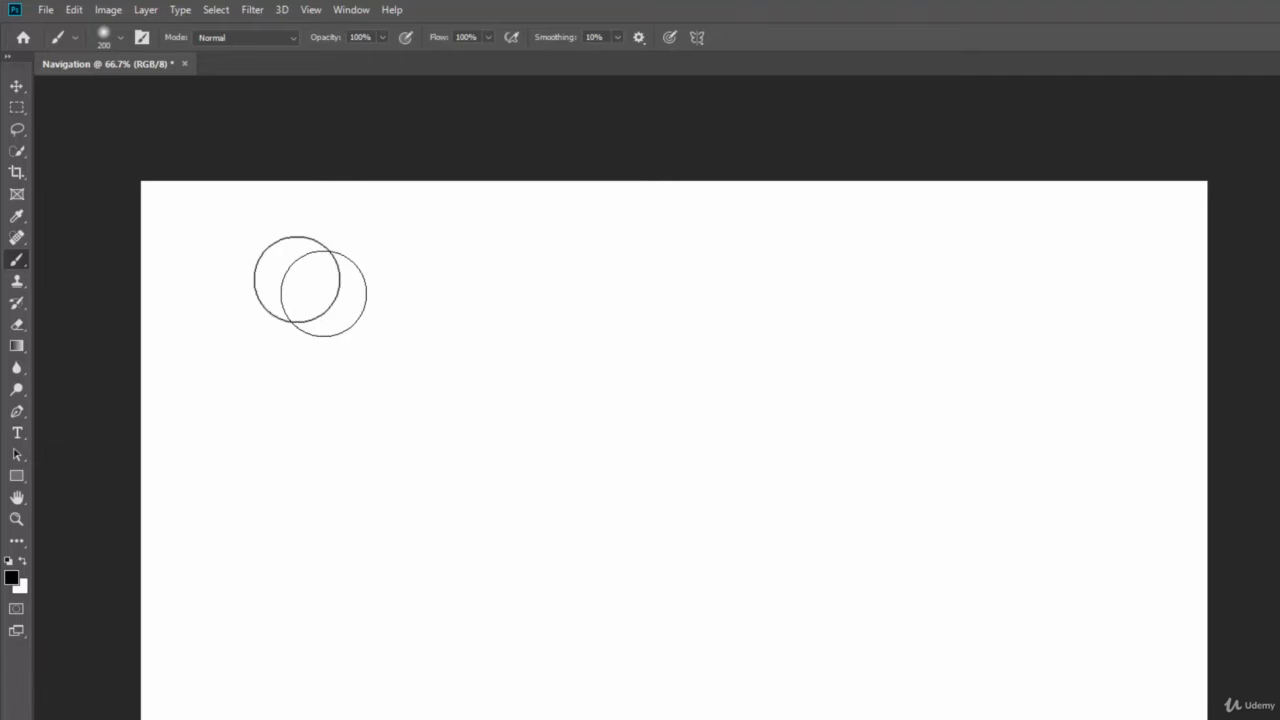
Look over the brush preset picker, the list of available panels, and the Brush Settings options.
click(121, 39)
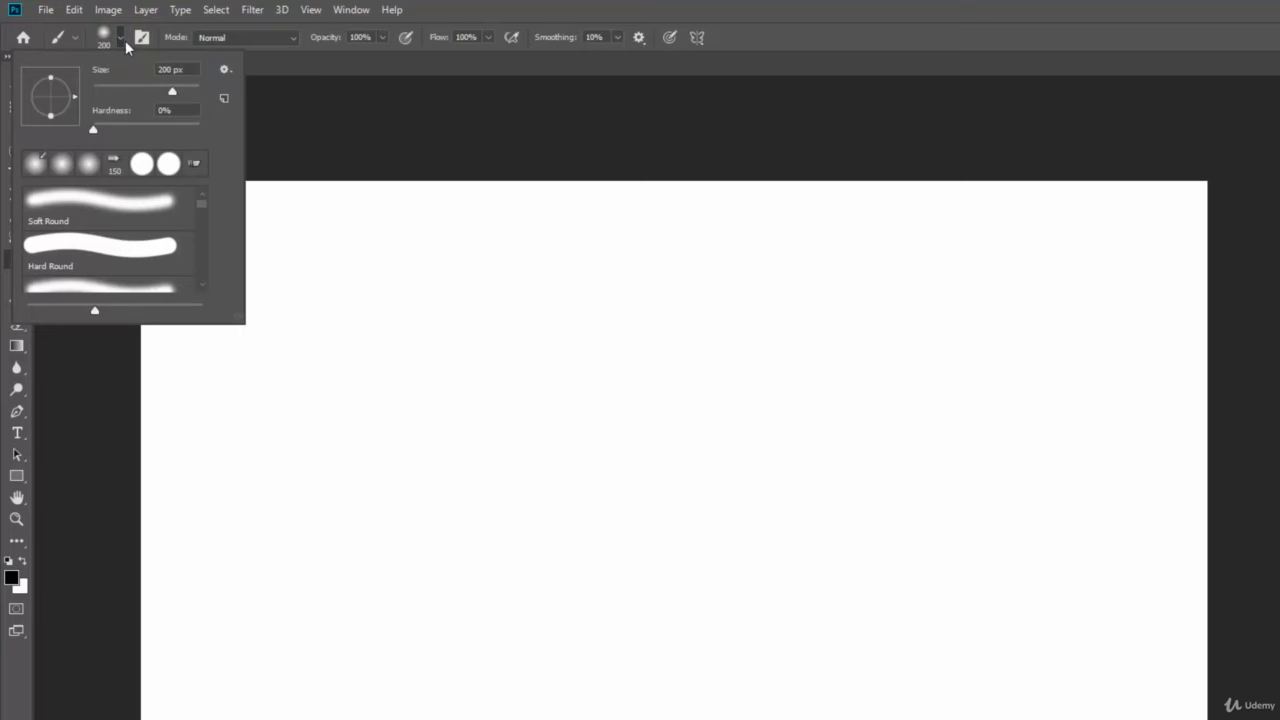
click(119, 38)
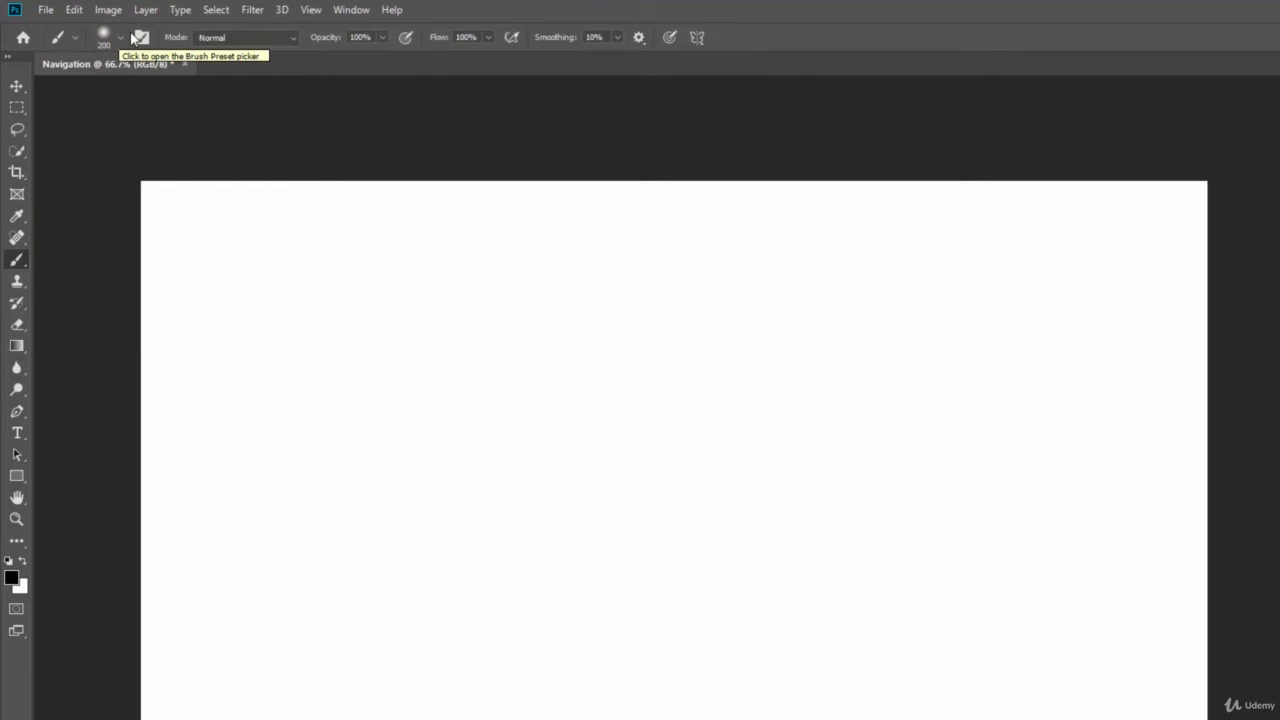
click(348, 9)
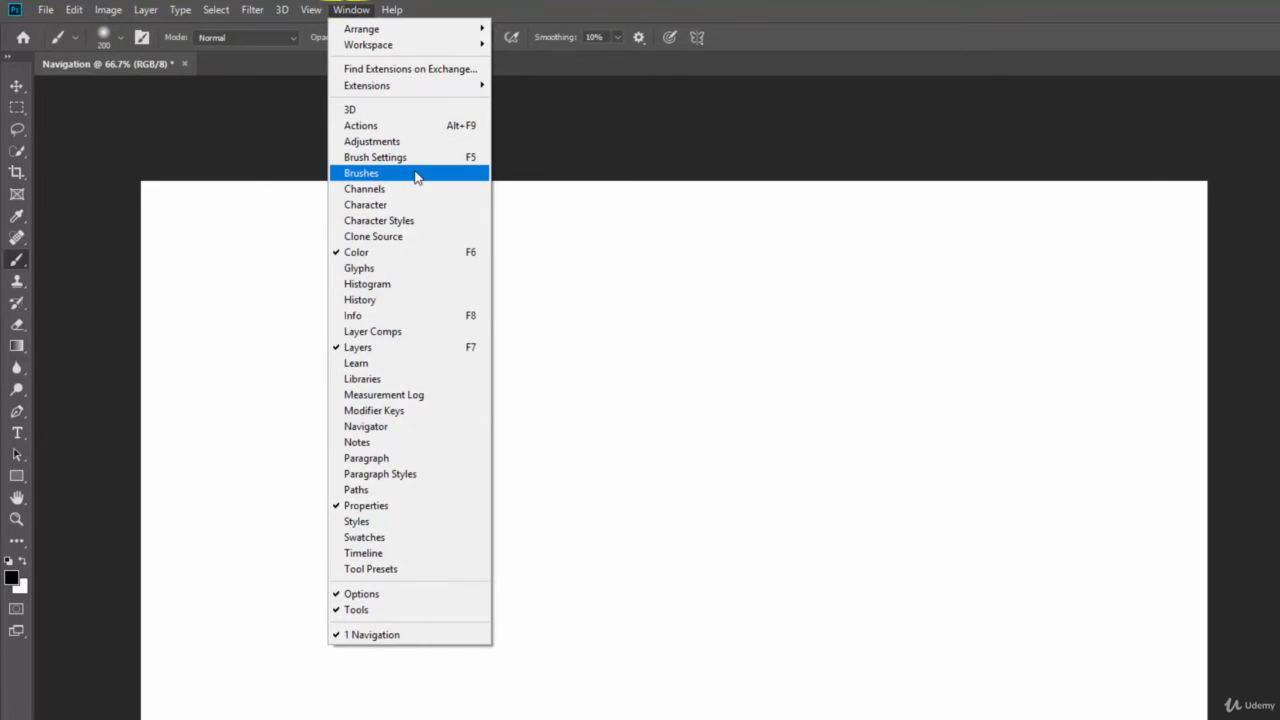
click(551, 5)
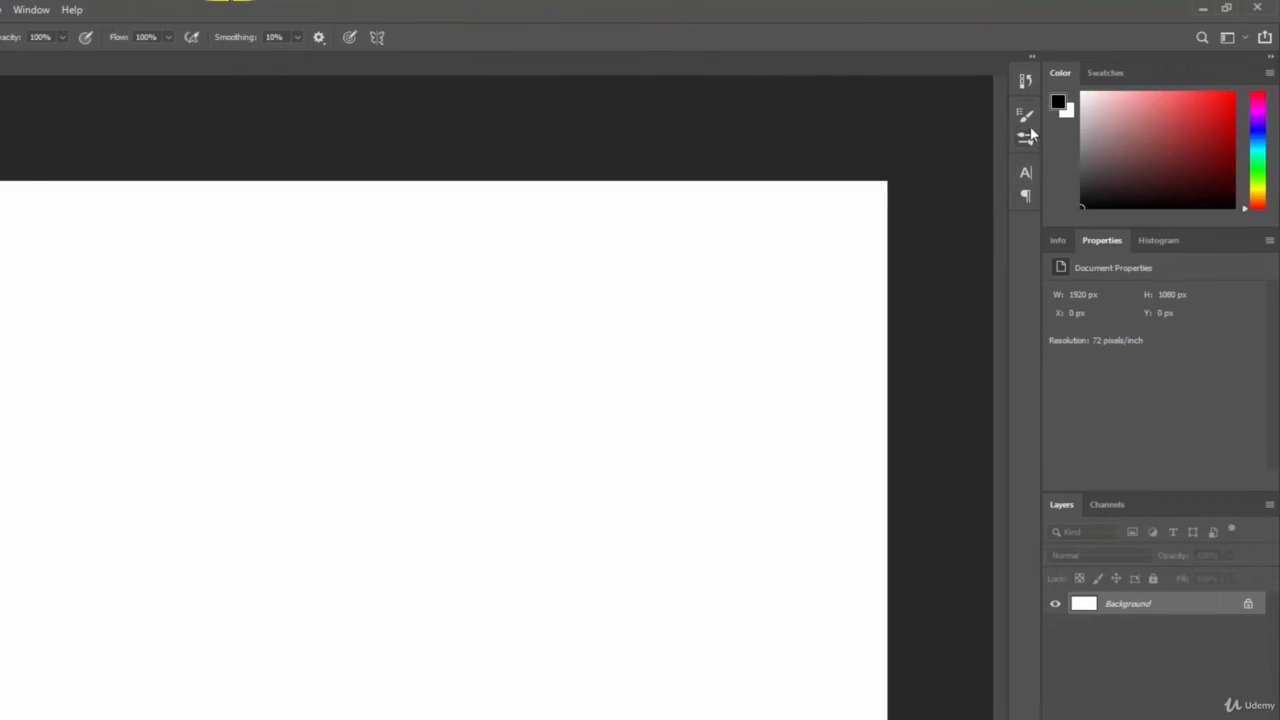
click(1029, 111)
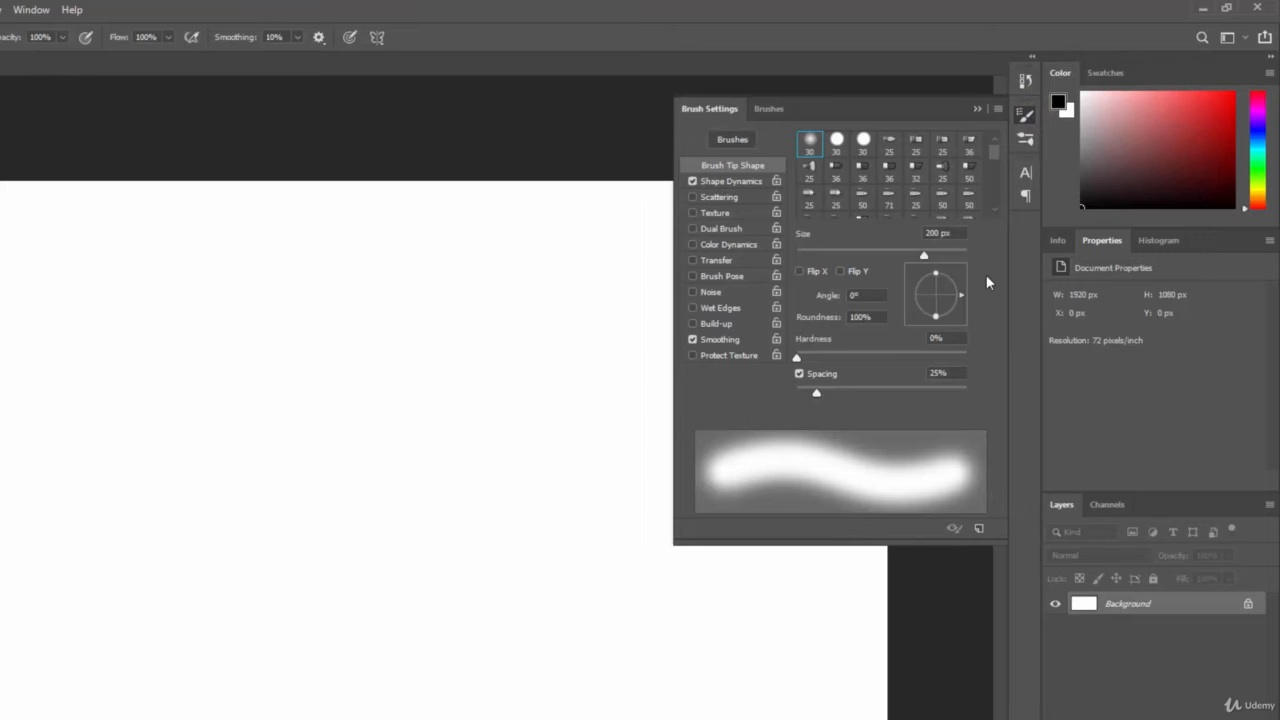
Choose the Scattered Leaves brush preset at 95 px and paint overlapping leaves over most of the canvas.
click(1025, 141)
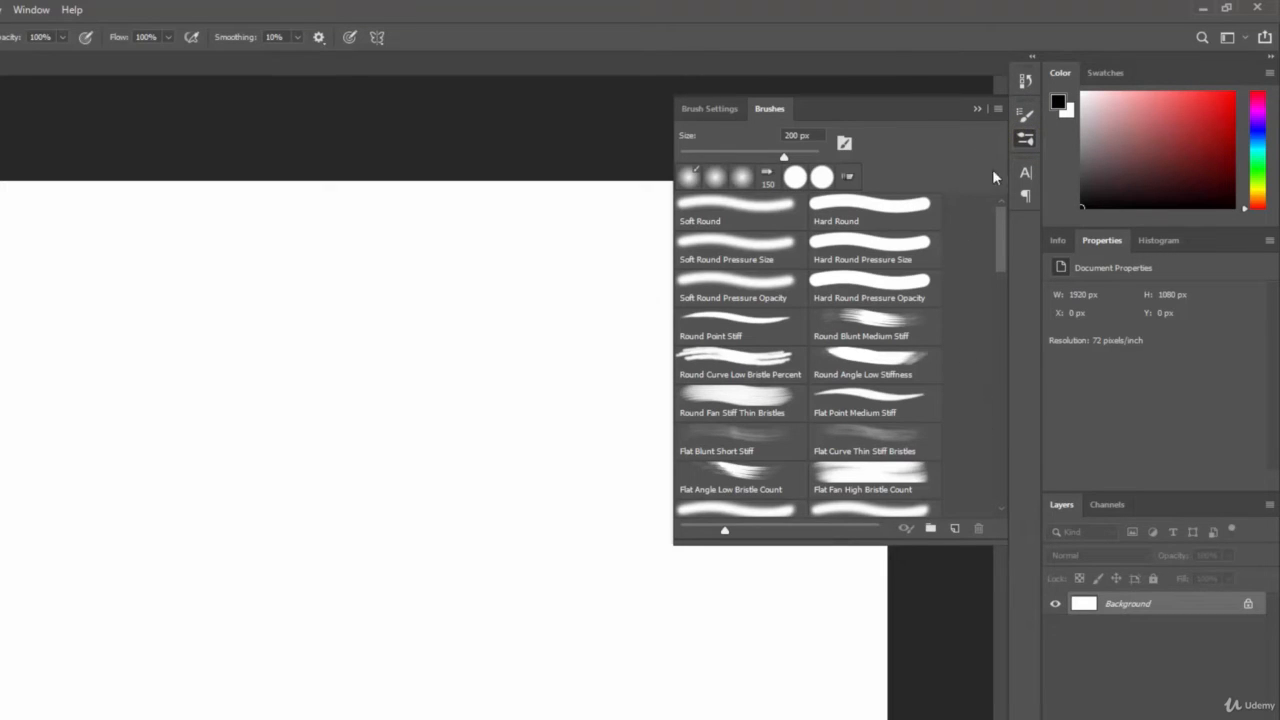
drag(1003, 240, 1000, 419)
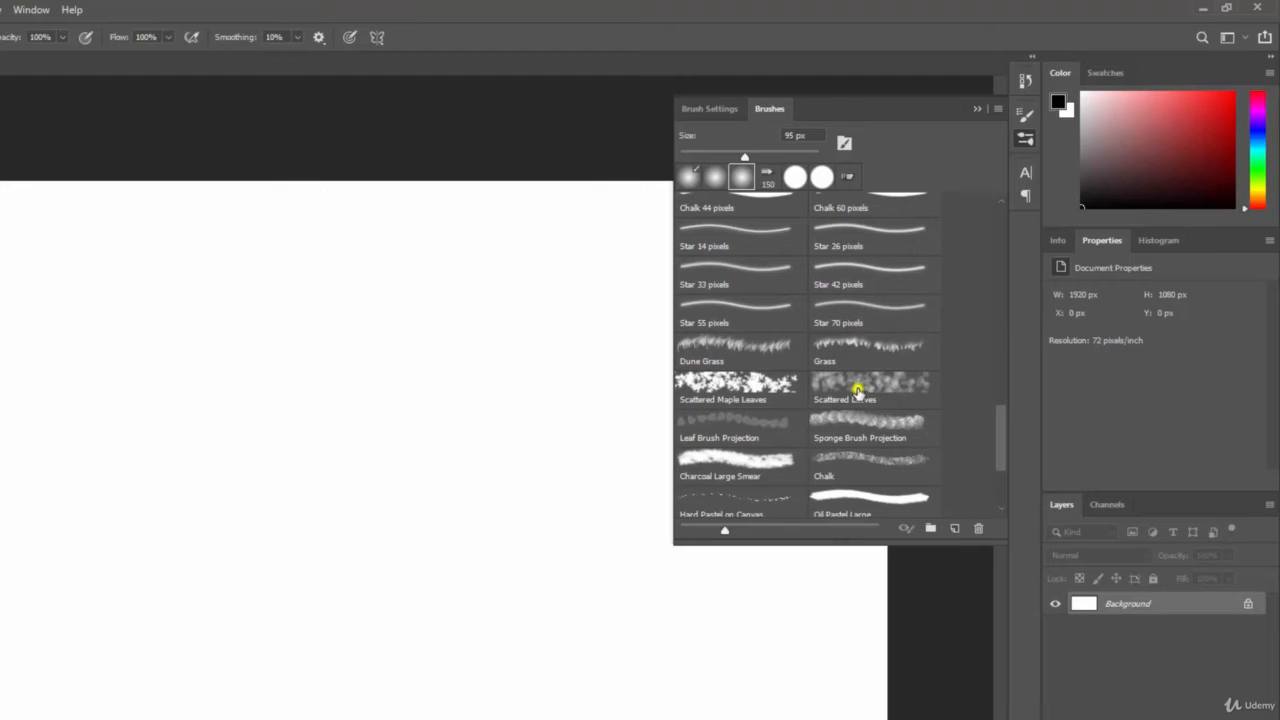
click(857, 389)
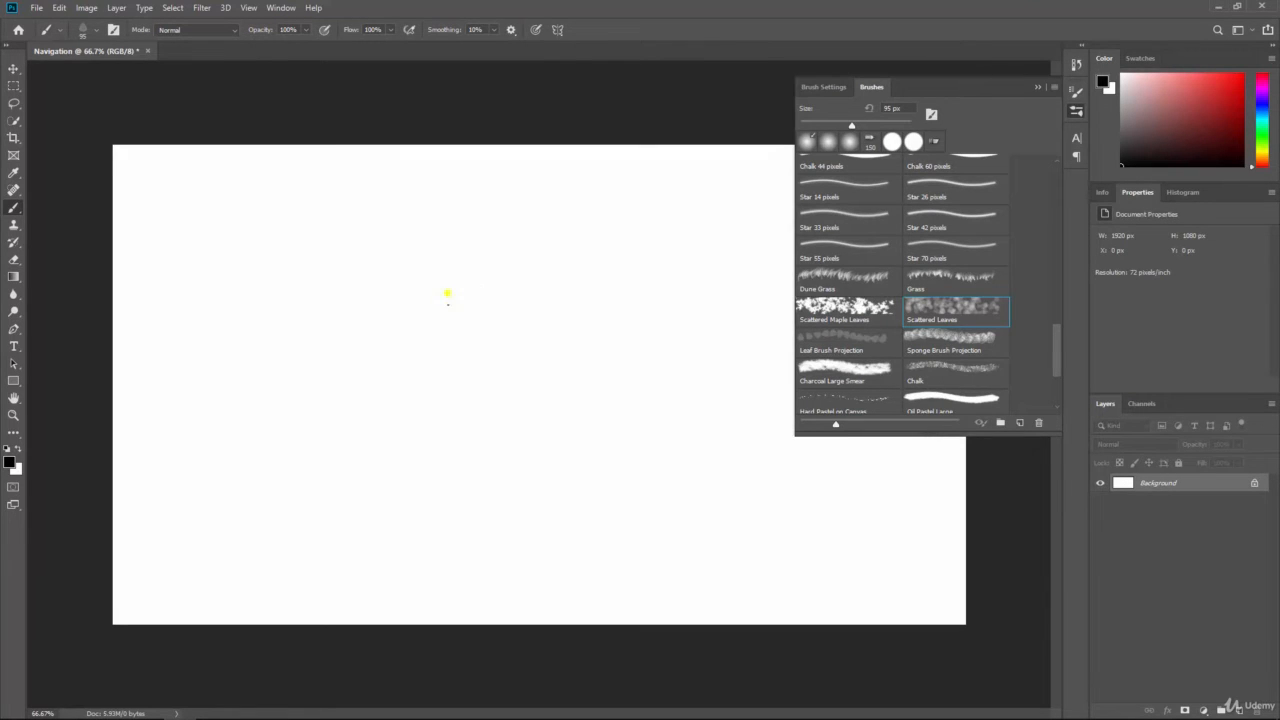
mouse_move(447, 294)
mouse_down()
mouse_move(475, 292)
mouse_move(545, 420)
mouse_move(589, 420)
mouse_move(650, 330)
mouse_move(670, 420)
mouse_move(560, 450)
mouse_move(315, 410)
mouse_move(290, 330)
mouse_move(250, 280)
mouse_move(269, 229)
mouse_move(270, 480)
mouse_move(440, 590)
mouse_move(549, 440)
mouse_move(600, 490)
mouse_move(780, 440)
mouse_move(710, 250)
mouse_move(590, 210)
mouse_move(470, 330)
mouse_move(490, 200)
mouse_move(640, 280)
mouse_move(420, 390)
mouse_move(420, 530)
mouse_move(500, 560)
mouse_move(690, 510)
mouse_move(750, 540)
mouse_move(880, 510)
mouse_move(905, 465)
mouse_up()
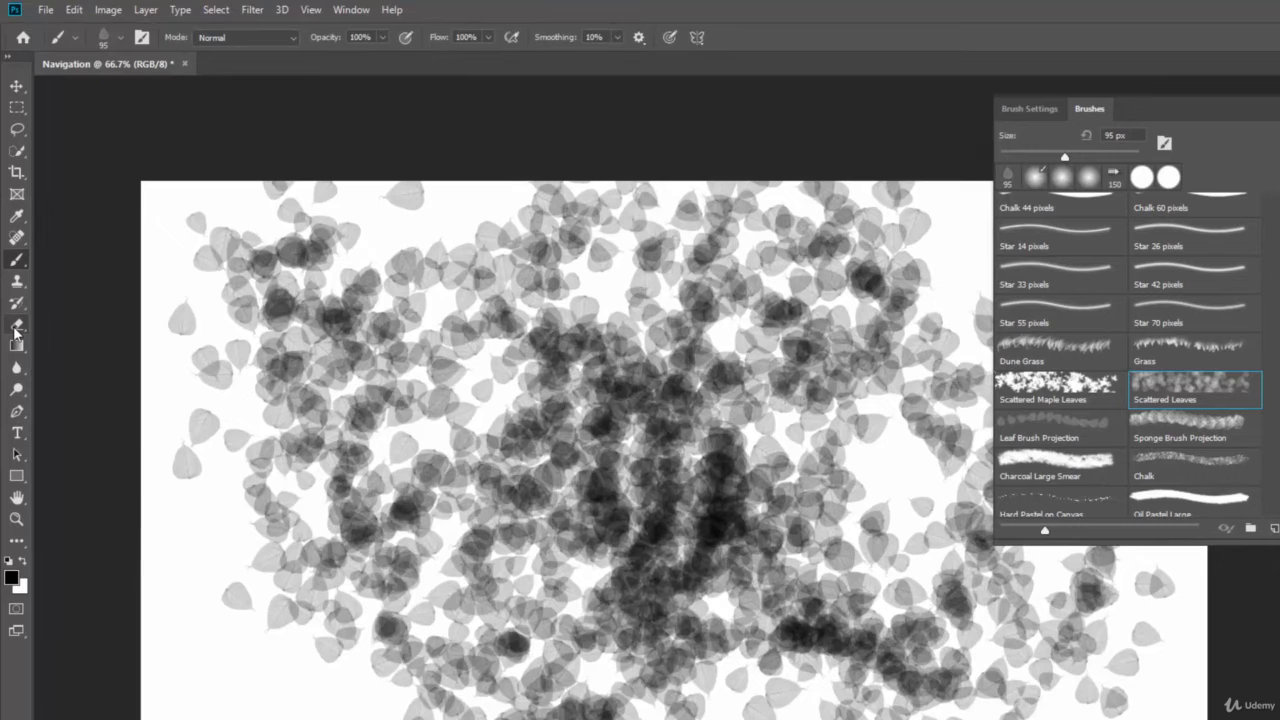
Activate the Eraser tool with the Scattered Leaves preset at 95 px and partly erase the leaves in the middle of the canvas.
click(15, 330)
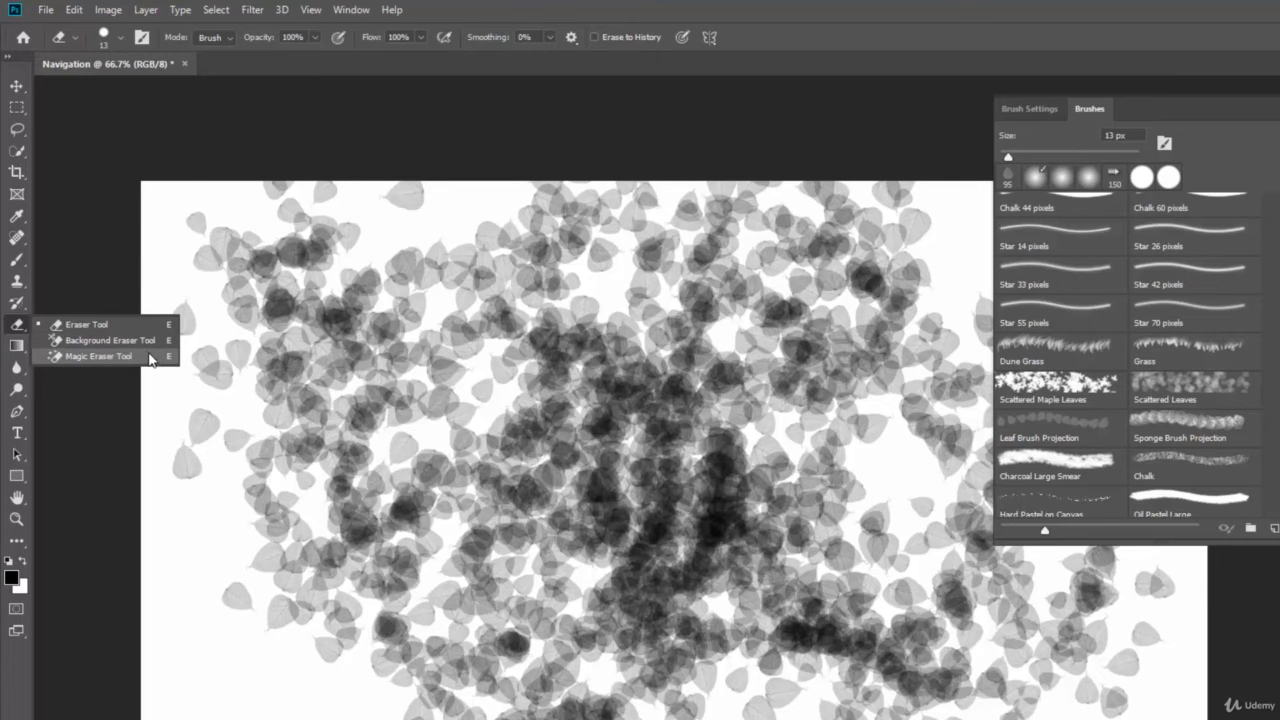
click(94, 323)
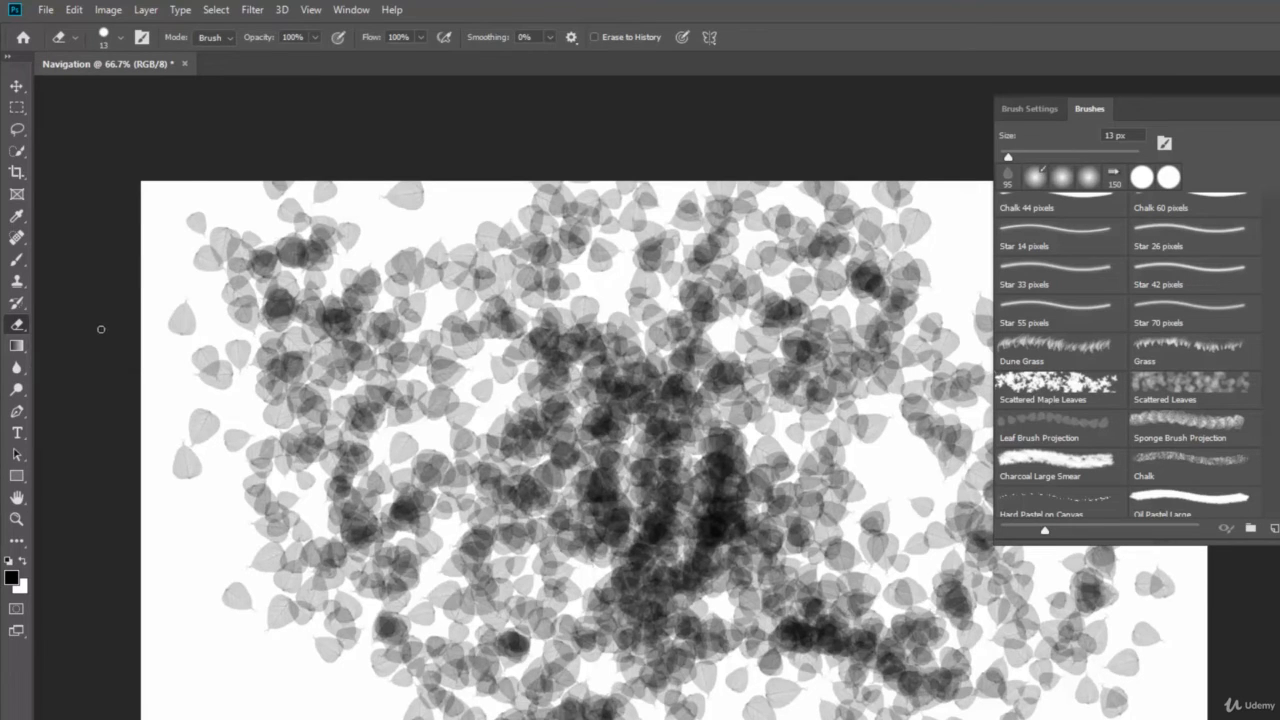
click(1186, 383)
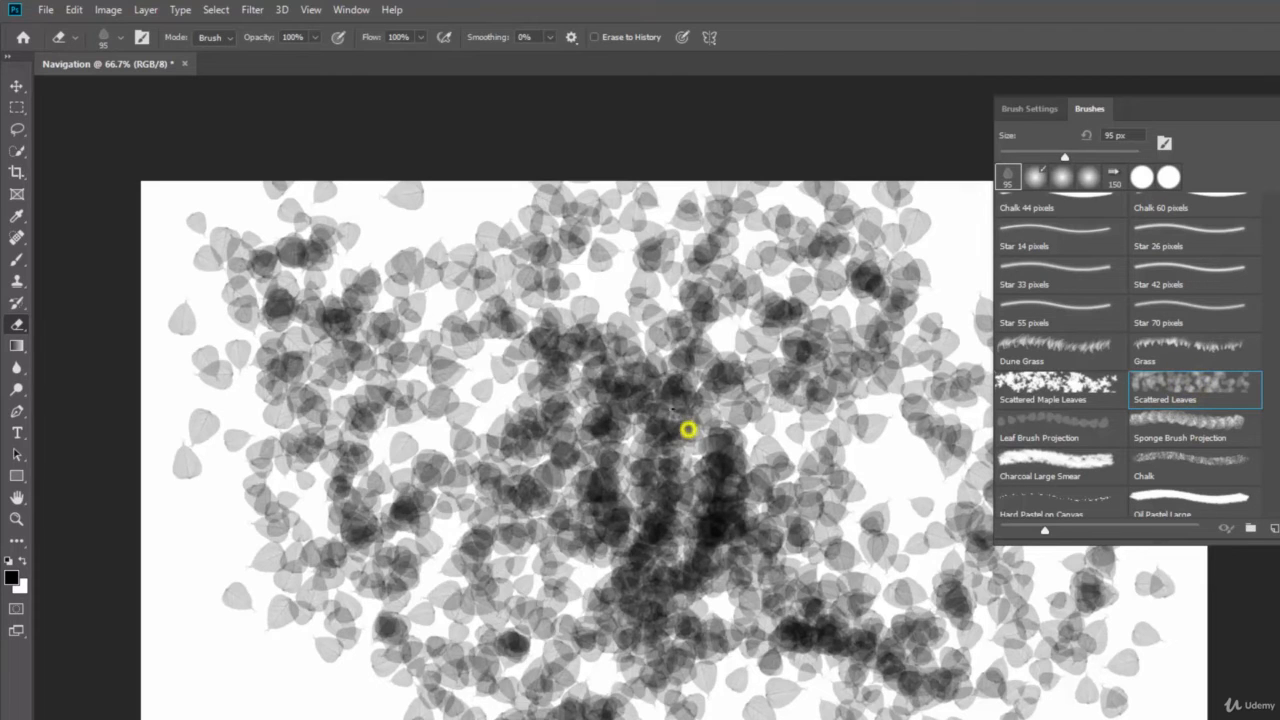
mouse_move(688, 429)
mouse_down()
mouse_move(654, 418)
mouse_move(688, 419)
mouse_move(670, 418)
mouse_move(687, 386)
mouse_move(724, 394)
mouse_move(661, 423)
mouse_move(792, 419)
mouse_move(725, 429)
mouse_move(511, 379)
mouse_move(412, 380)
mouse_move(687, 428)
mouse_move(400, 410)
mouse_move(507, 502)
mouse_move(748, 612)
mouse_move(756, 510)
mouse_move(820, 478)
mouse_up()
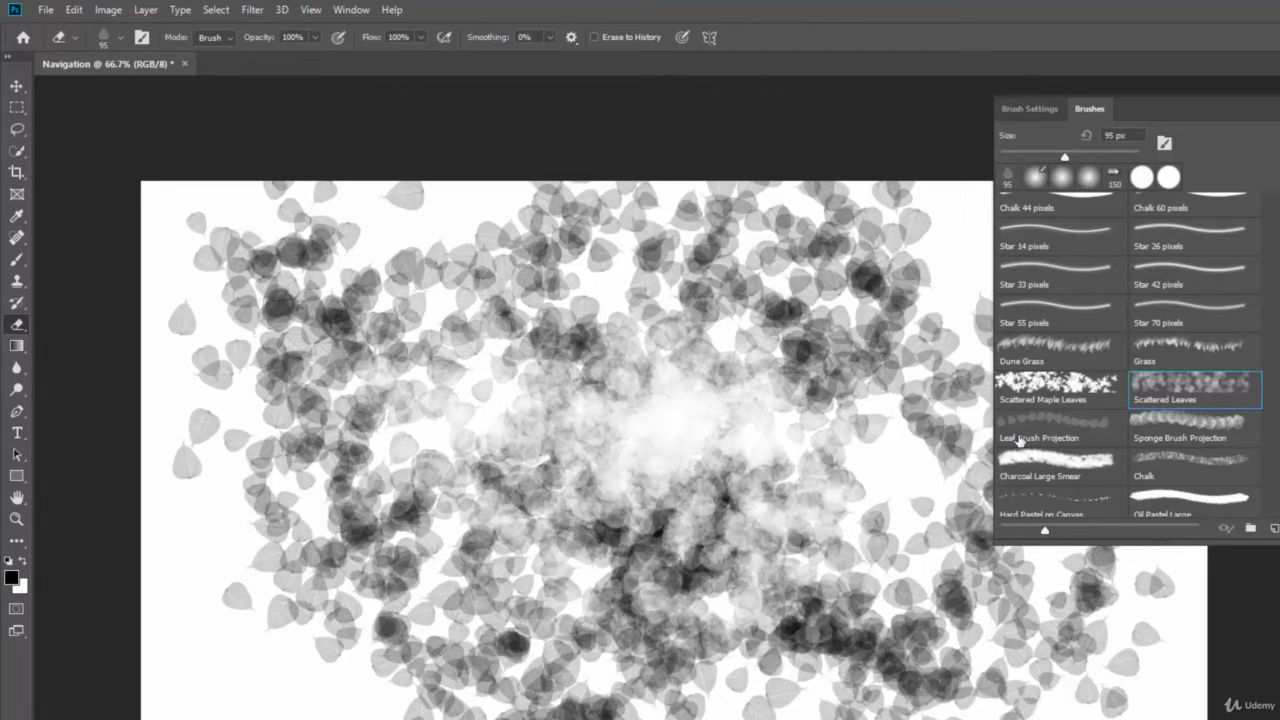
Erase the central leaves completely with the Hard Round Pressure Size preset at 95 px, and collapse the brush presets.
scroll(1127, 355, up, 10)
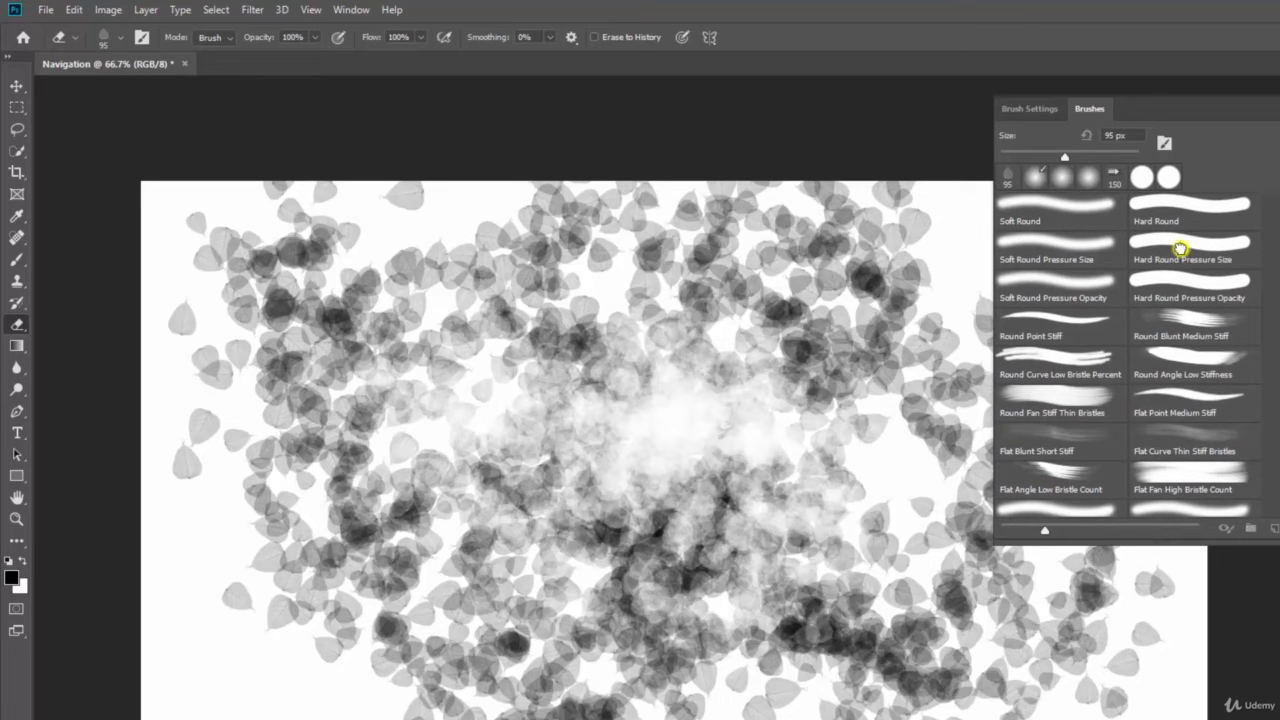
click(1180, 248)
mouse_move(757, 362)
mouse_down()
mouse_move(588, 354)
mouse_move(518, 402)
mouse_move(680, 390)
mouse_move(808, 404)
mouse_move(585, 420)
mouse_move(530, 482)
mouse_move(851, 460)
mouse_move(626, 508)
mouse_move(732, 532)
mouse_move(828, 530)
mouse_move(640, 570)
mouse_move(733, 598)
mouse_move(586, 429)
mouse_move(571, 509)
mouse_move(461, 452)
mouse_move(528, 372)
mouse_move(500, 427)
mouse_move(498, 413)
mouse_move(745, 416)
mouse_move(802, 471)
mouse_move(836, 446)
mouse_move(763, 350)
mouse_move(644, 434)
mouse_move(611, 453)
mouse_up()
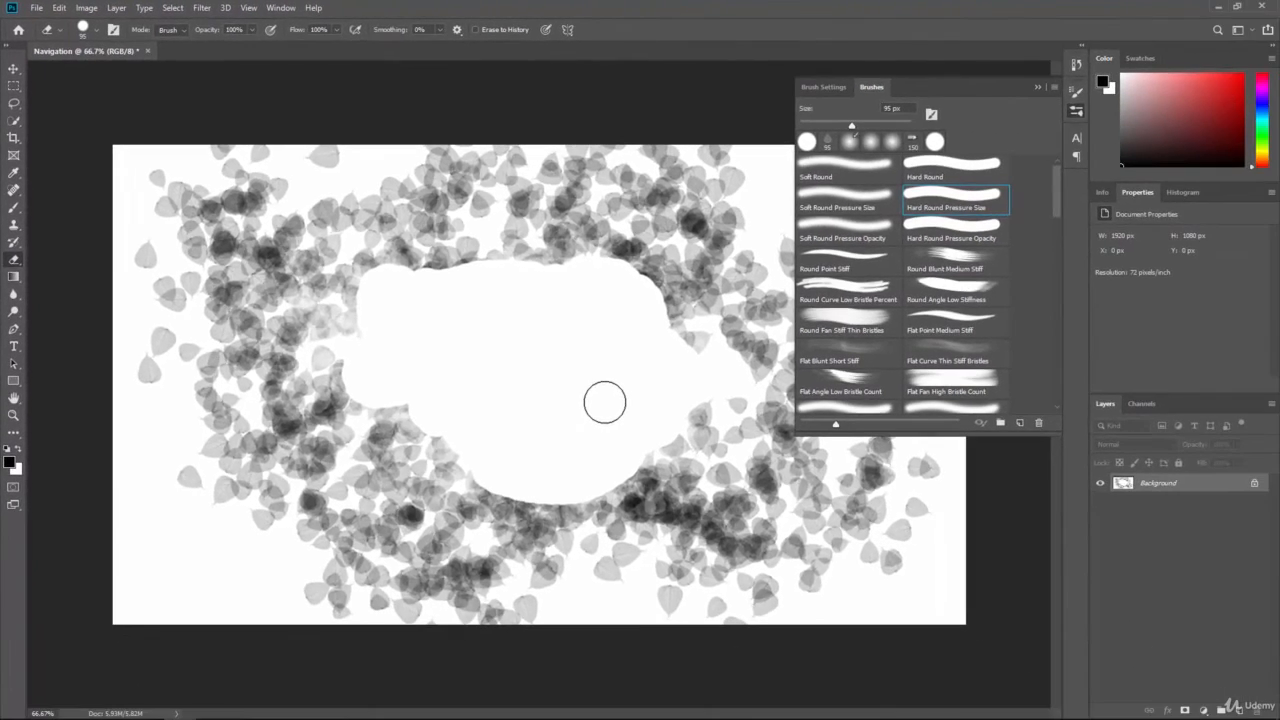
click(1037, 89)
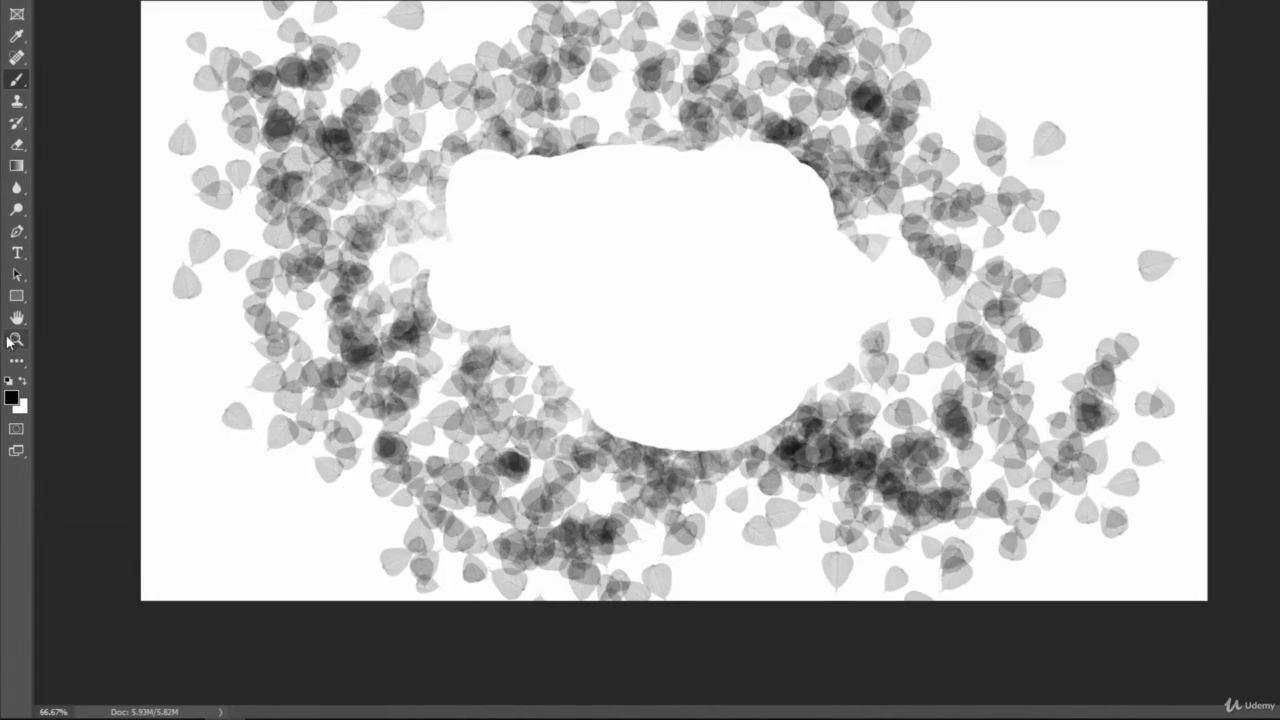
Zoom the document to 100% with the Zoom tool and pan around the canvas with the Hand tool.
click(19, 342)
click(603, 270)
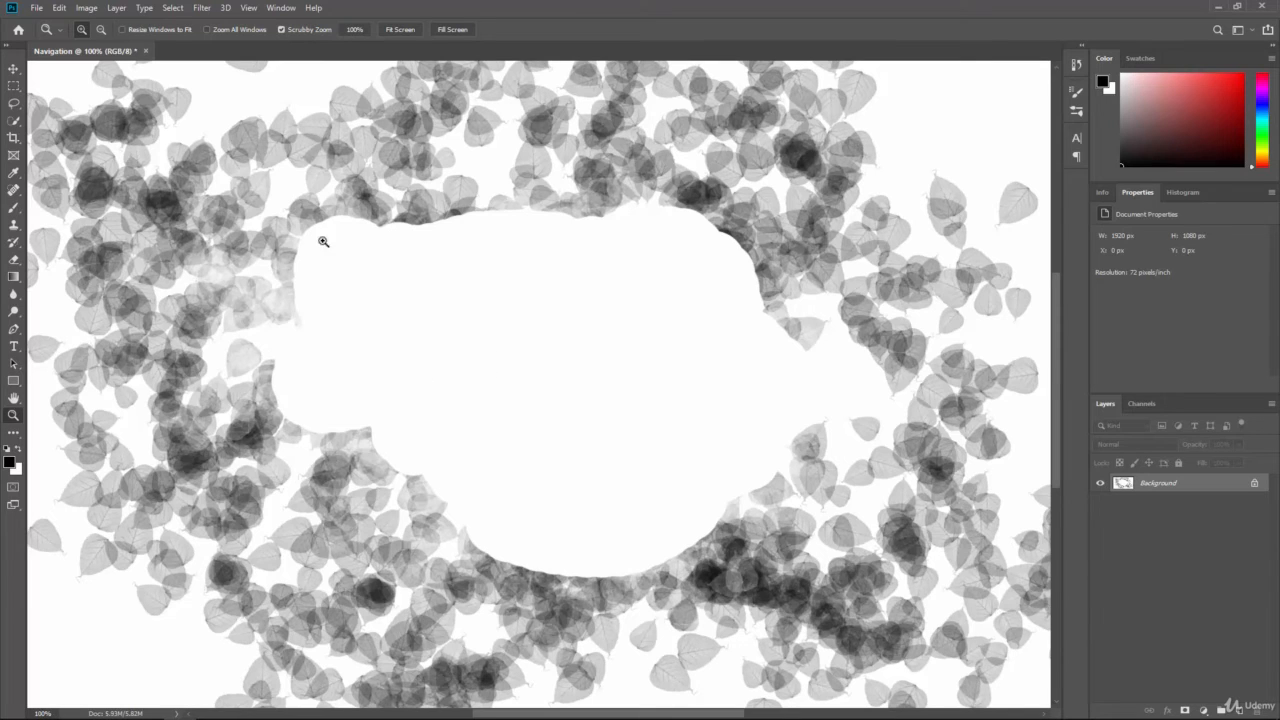
click(13, 398)
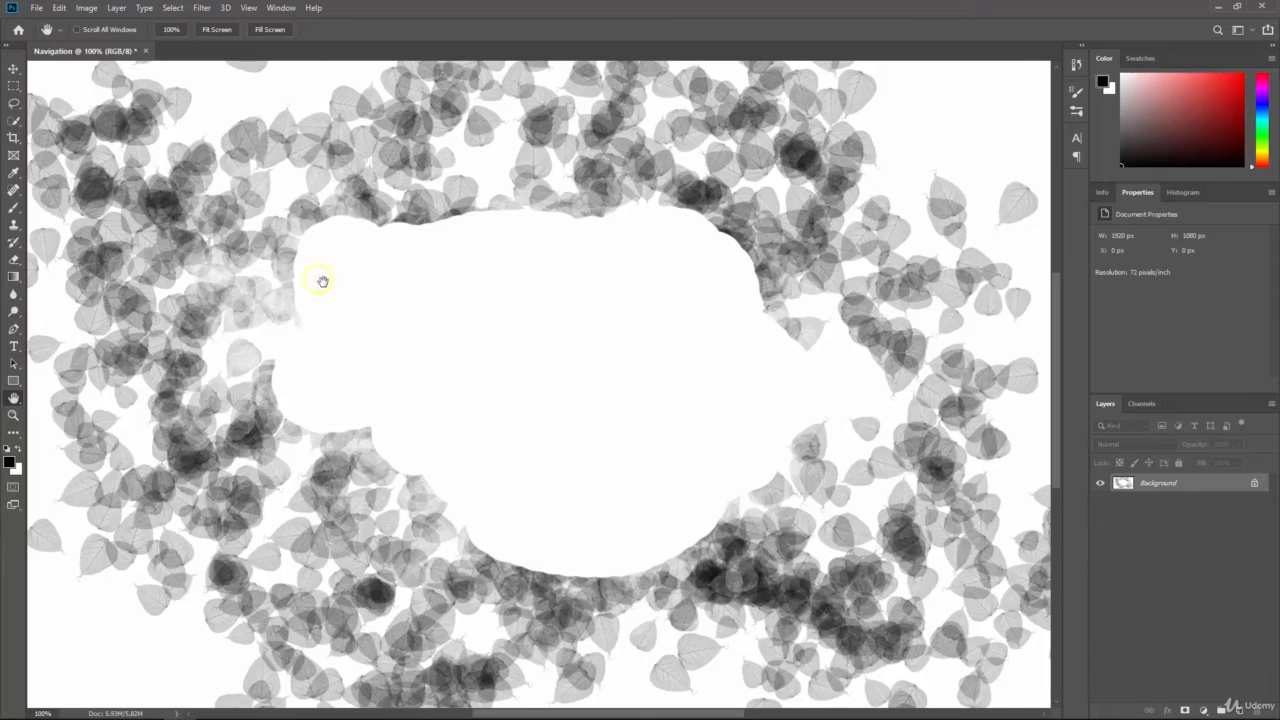
drag(323, 280, 563, 406)
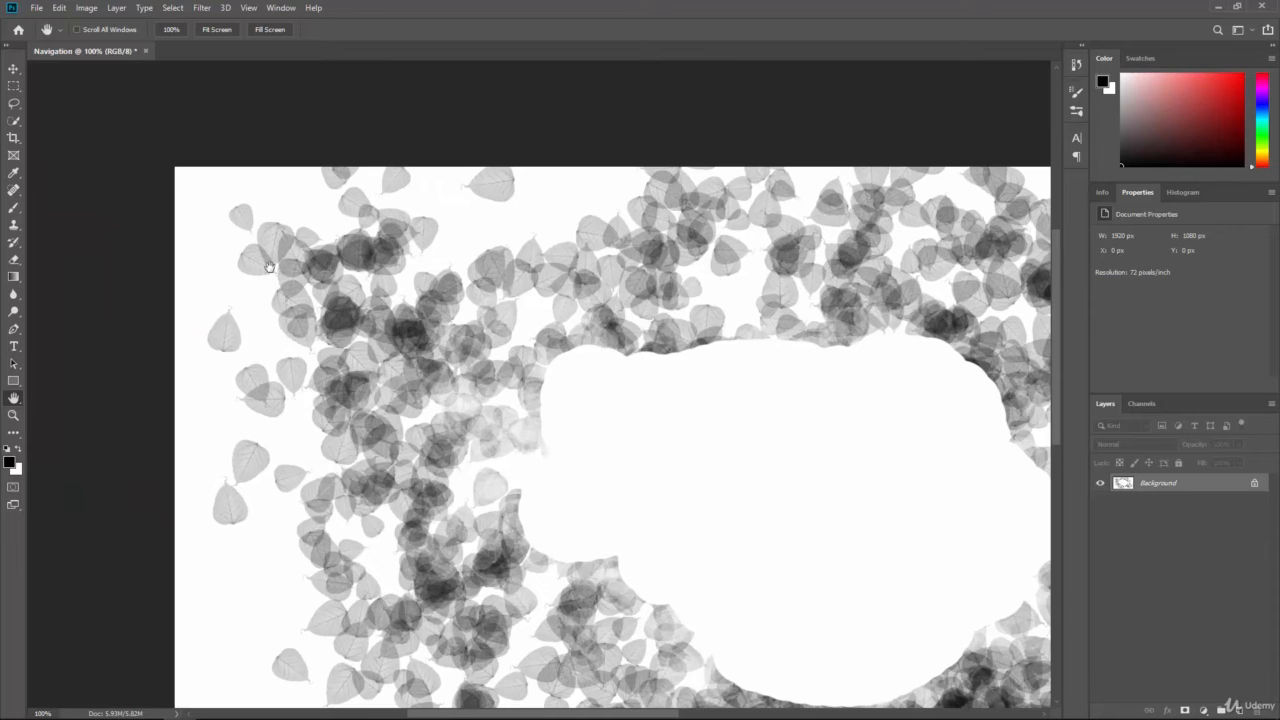
drag(251, 241, 218, 236)
drag(746, 276, 466, 280)
drag(717, 311, 514, 215)
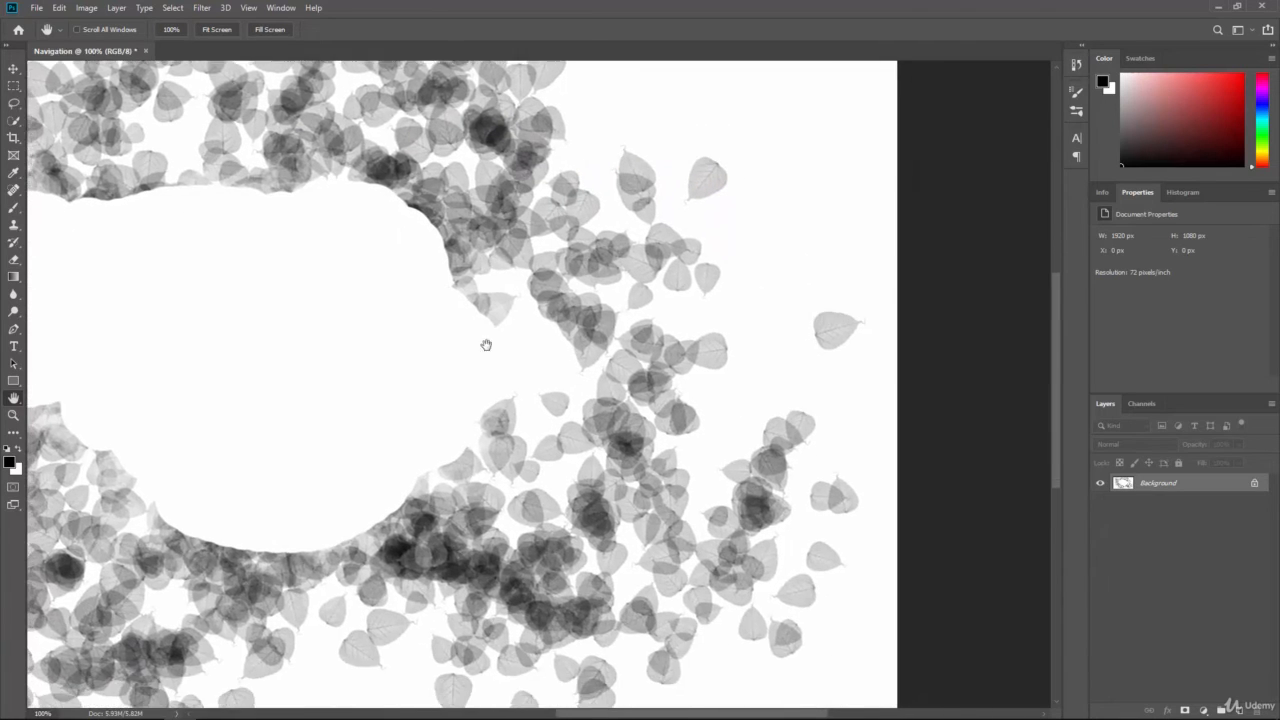
drag(469, 417, 748, 405)
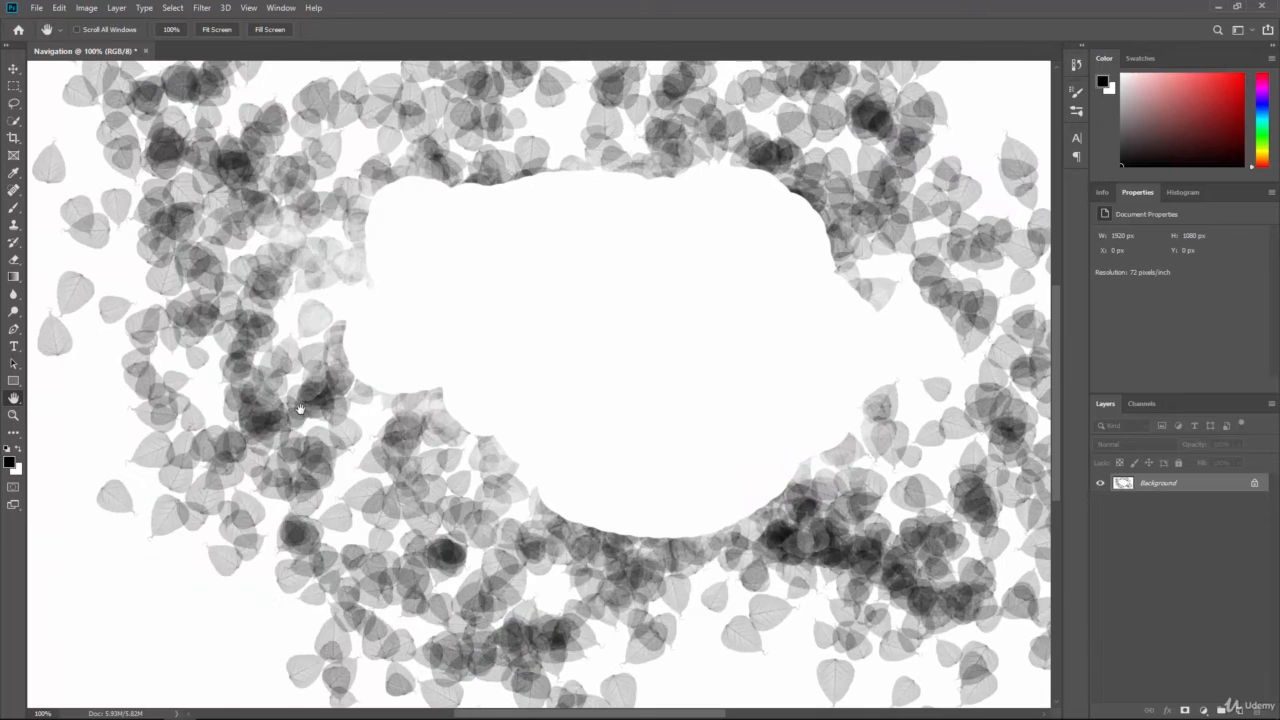
Zoom in to 300% on the leaves bordering the lower left of the erased area with the Zoom tool.
click(13, 415)
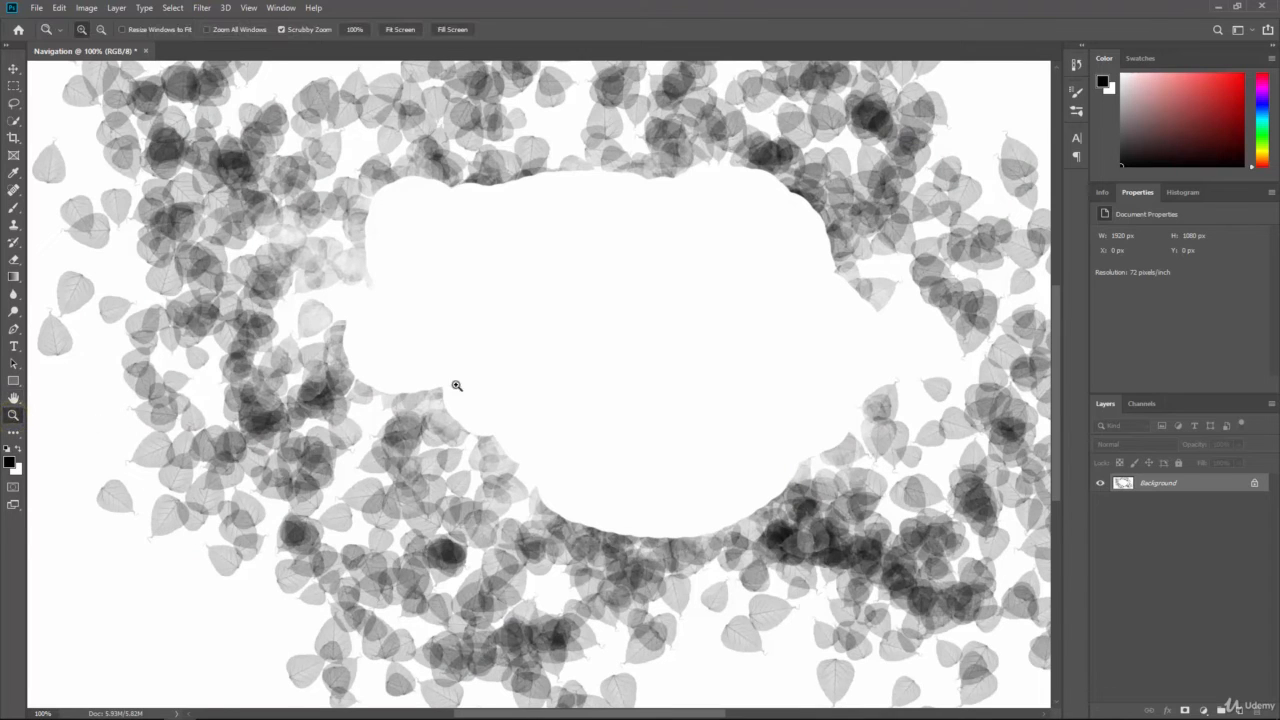
click(569, 354)
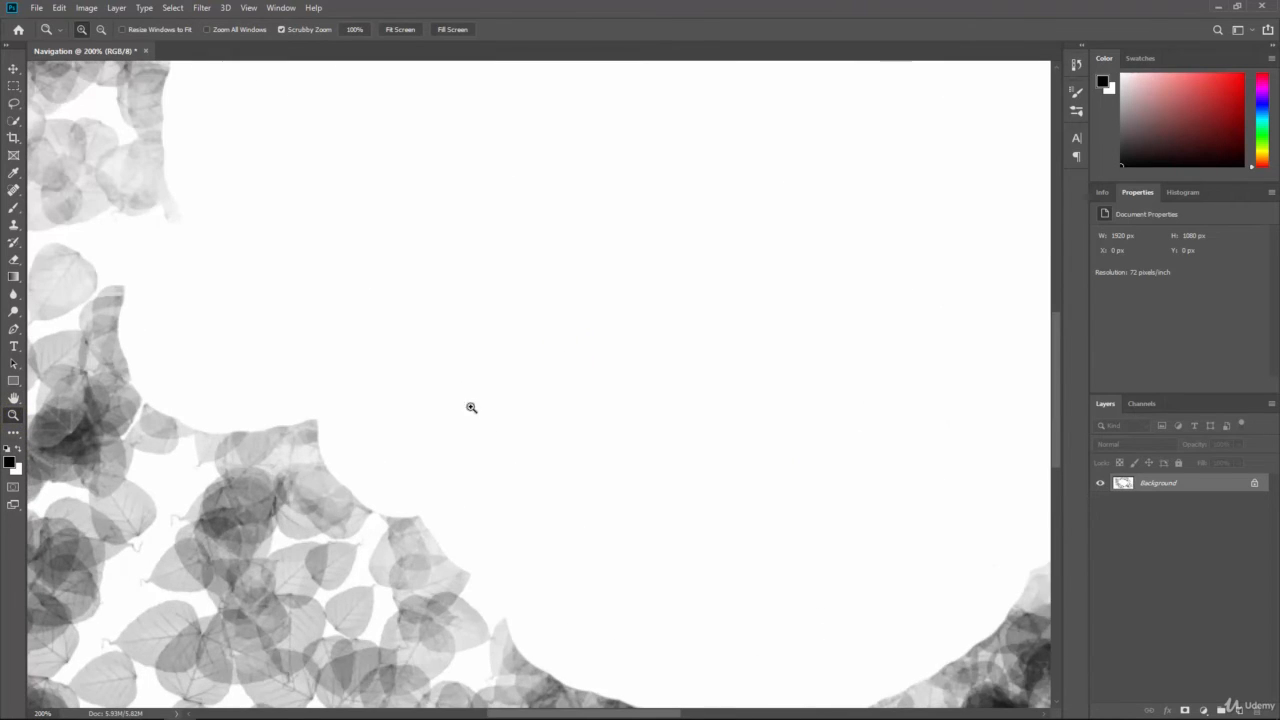
click(236, 511)
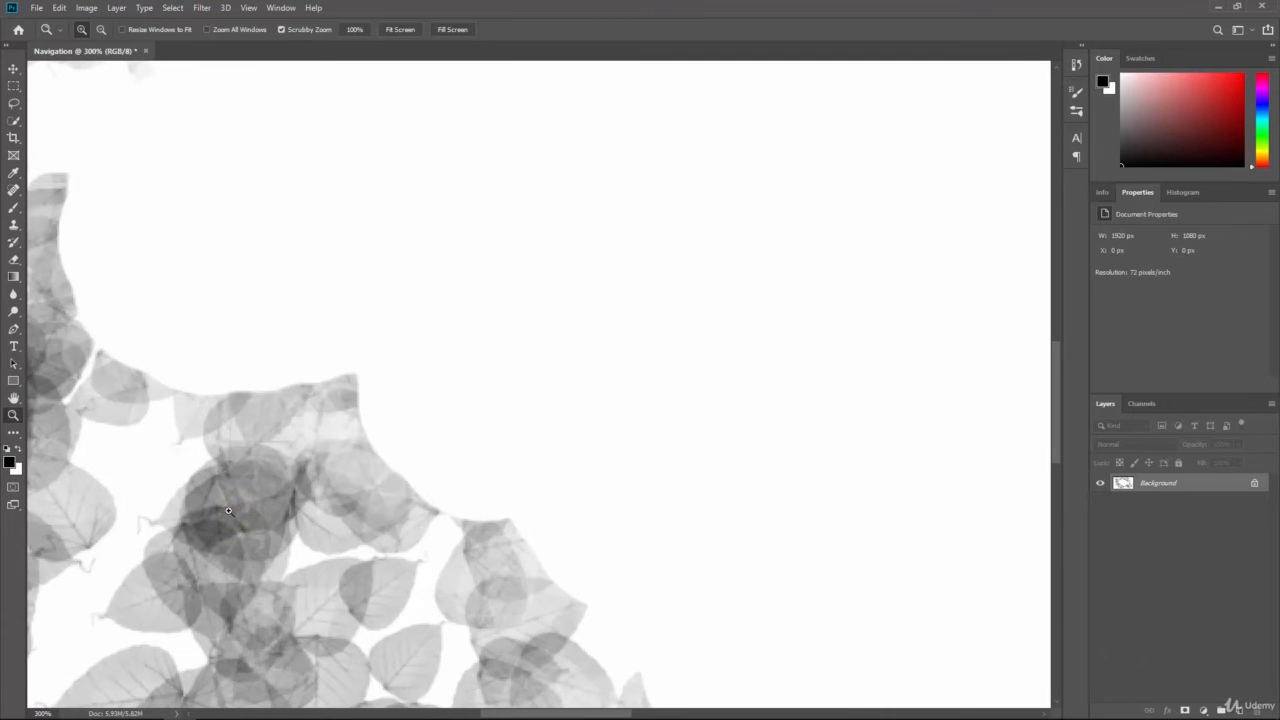
Pan across the leaves to the upper left of the erased area at 300% with the Hand tool.
click(13, 398)
drag(203, 498, 474, 506)
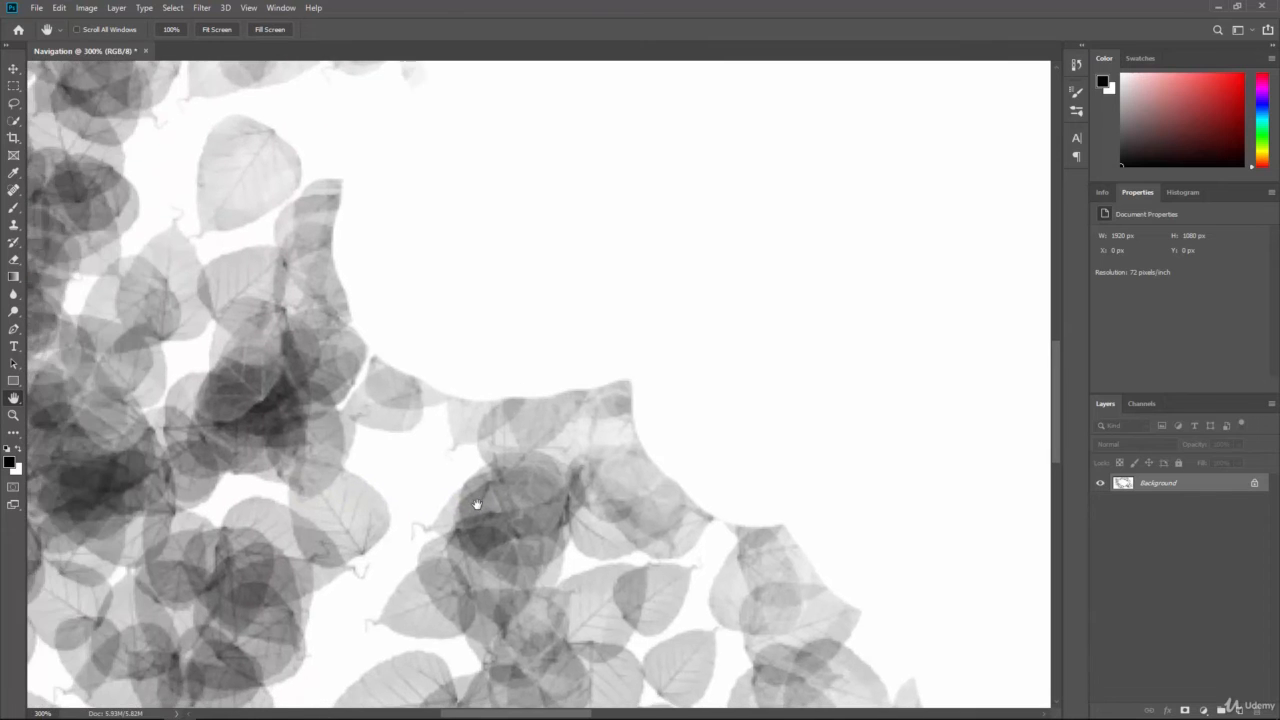
drag(166, 400, 474, 484)
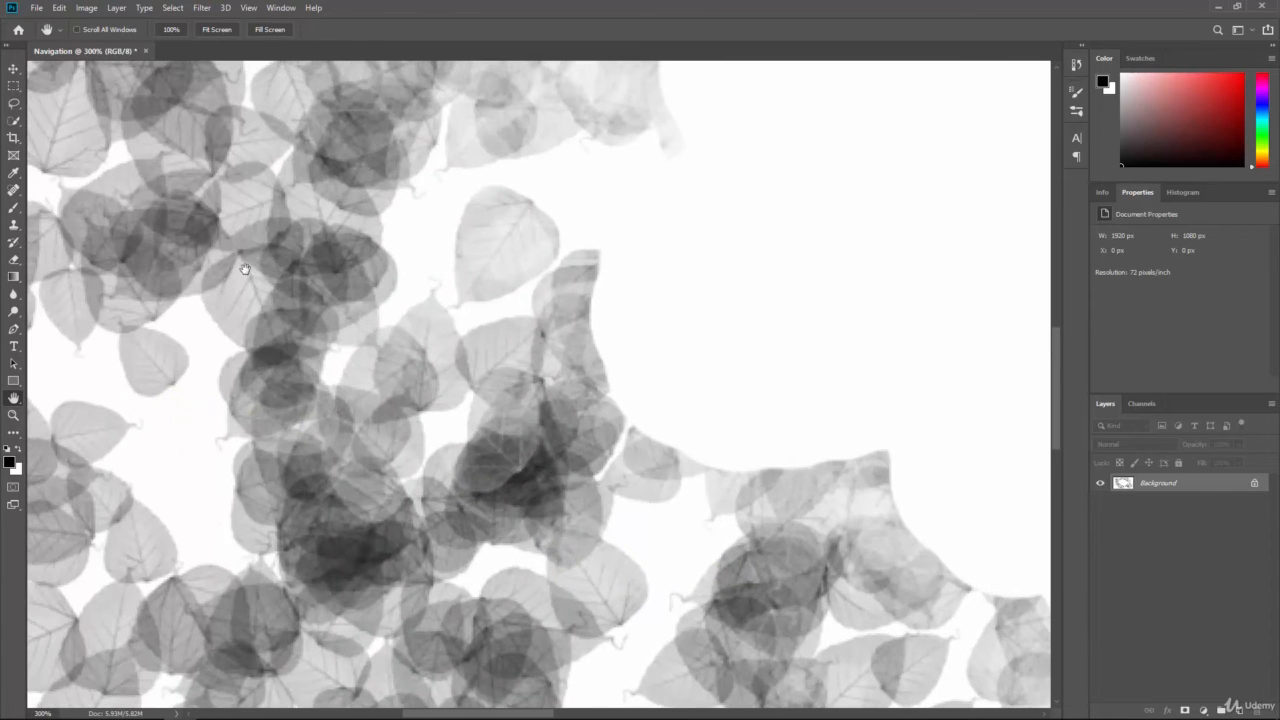
drag(246, 265, 451, 424)
drag(382, 190, 450, 476)
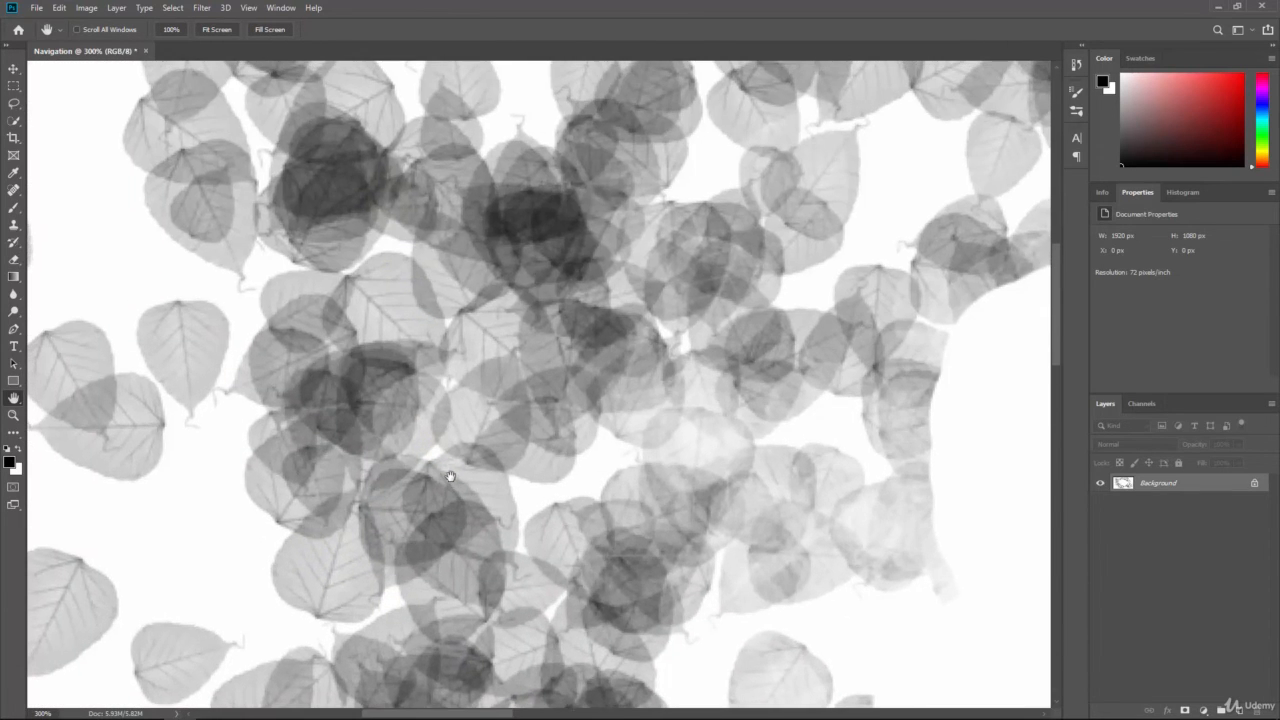
drag(510, 257, 395, 340)
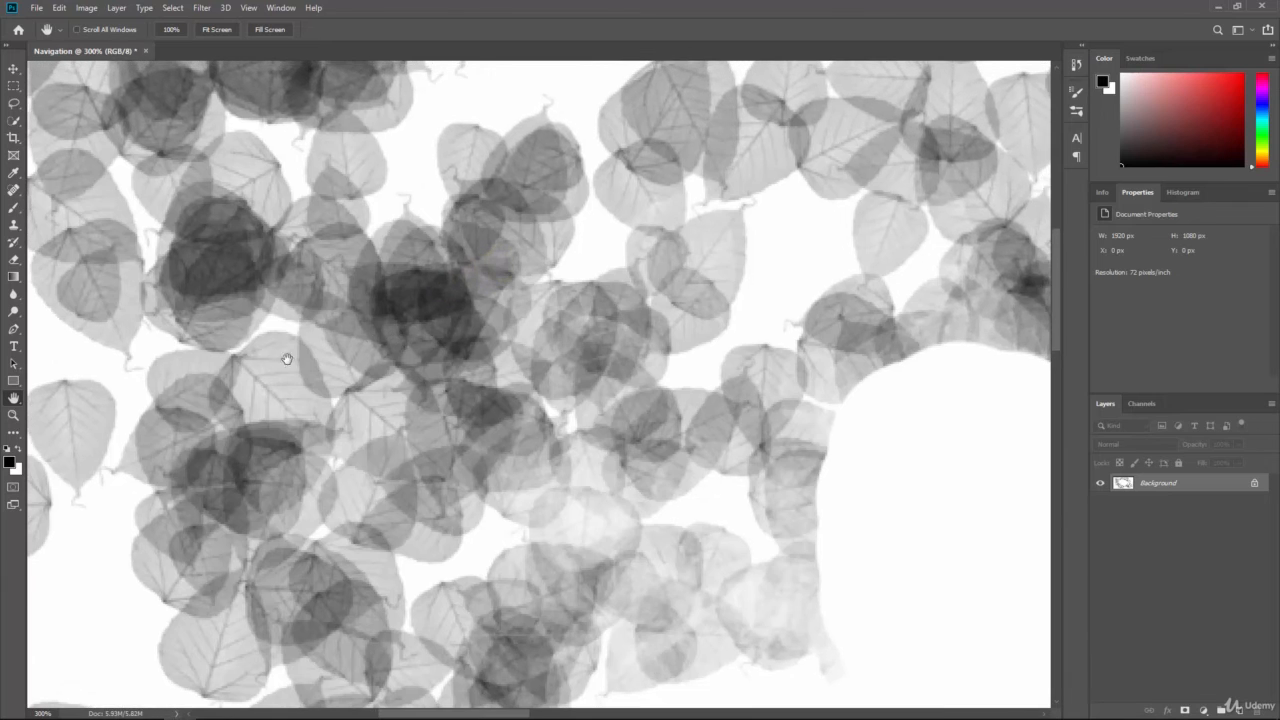
Zoom the document out from the leaves to 25% using the Zoom tool in its zoom-out mode.
click(13, 416)
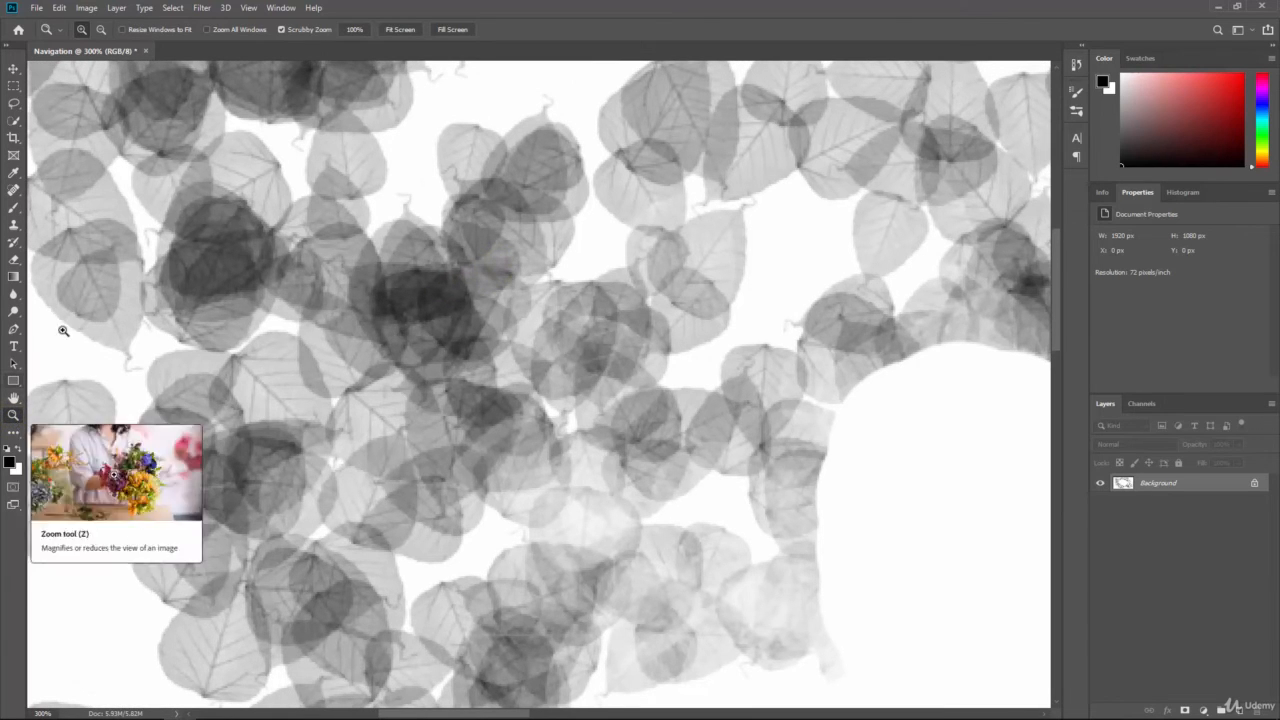
click(100, 30)
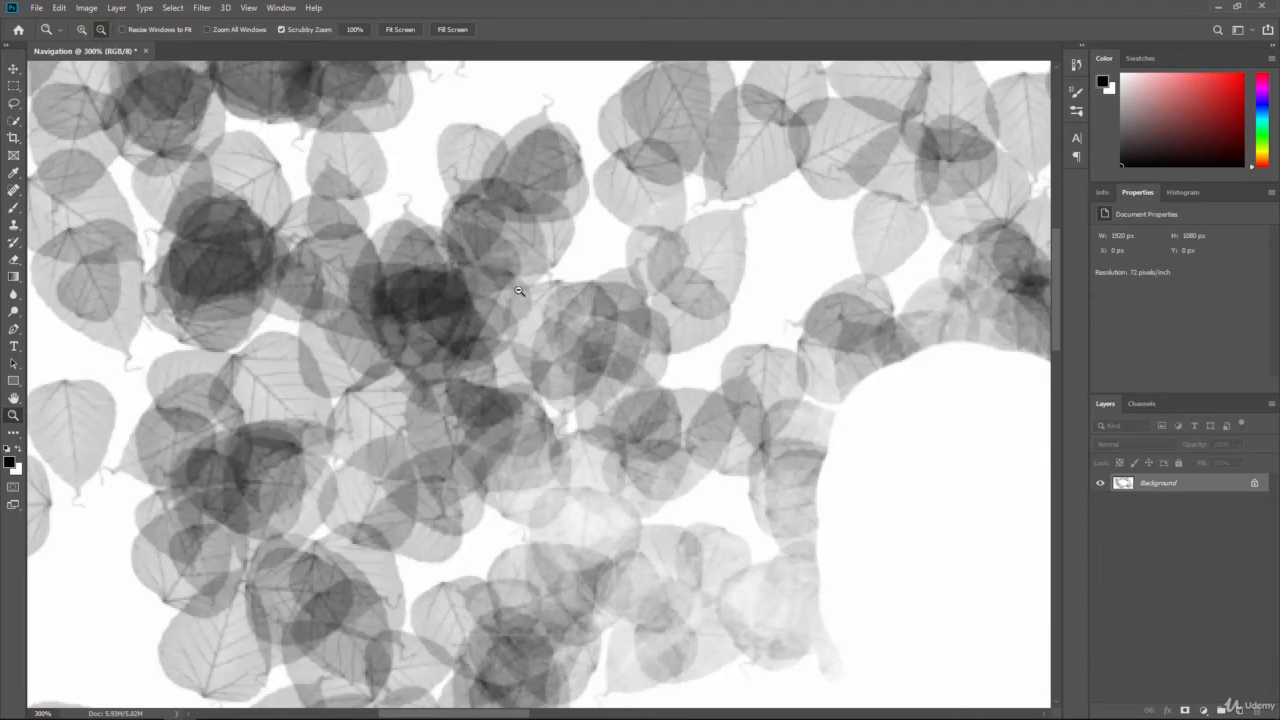
click(570, 321)
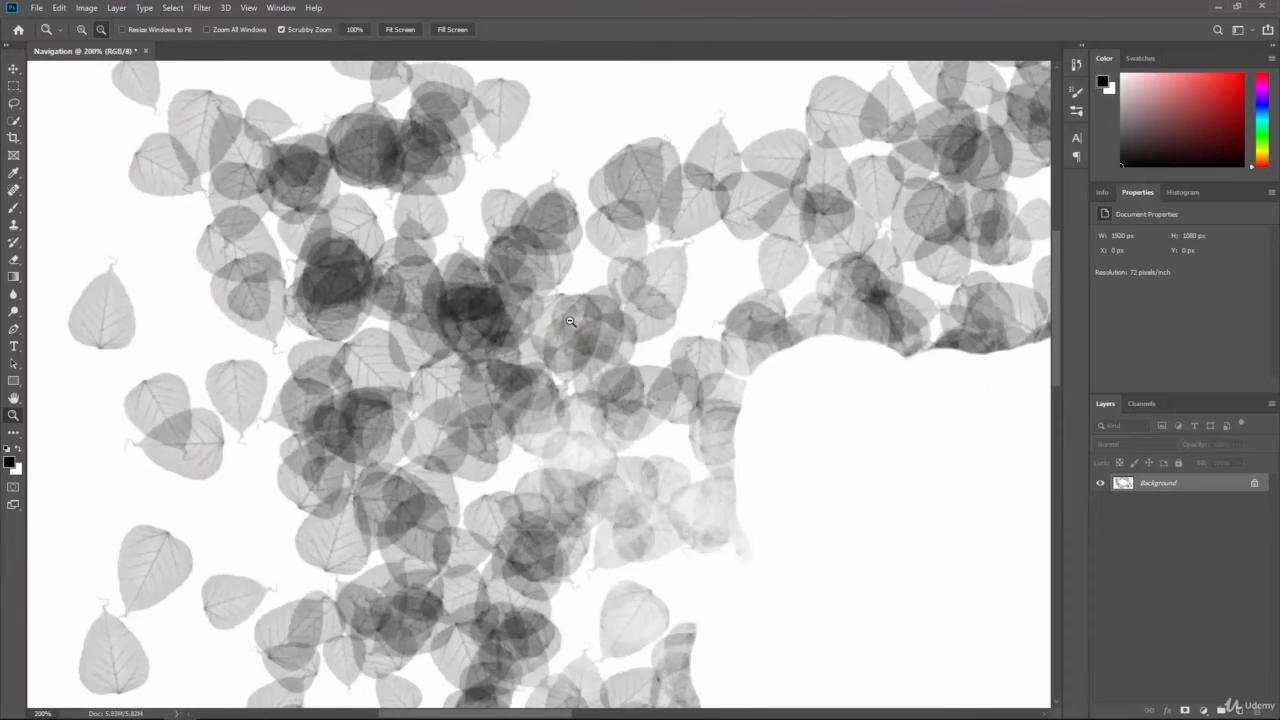
click(817, 452)
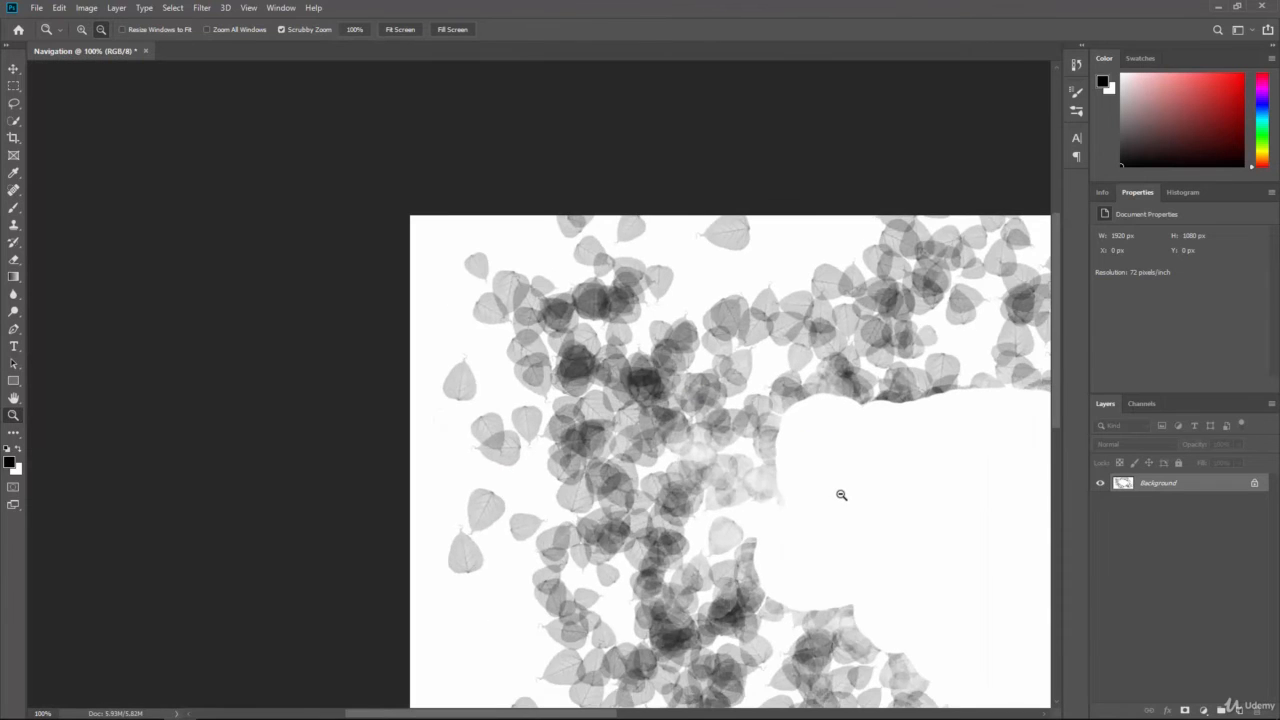
click(840, 493)
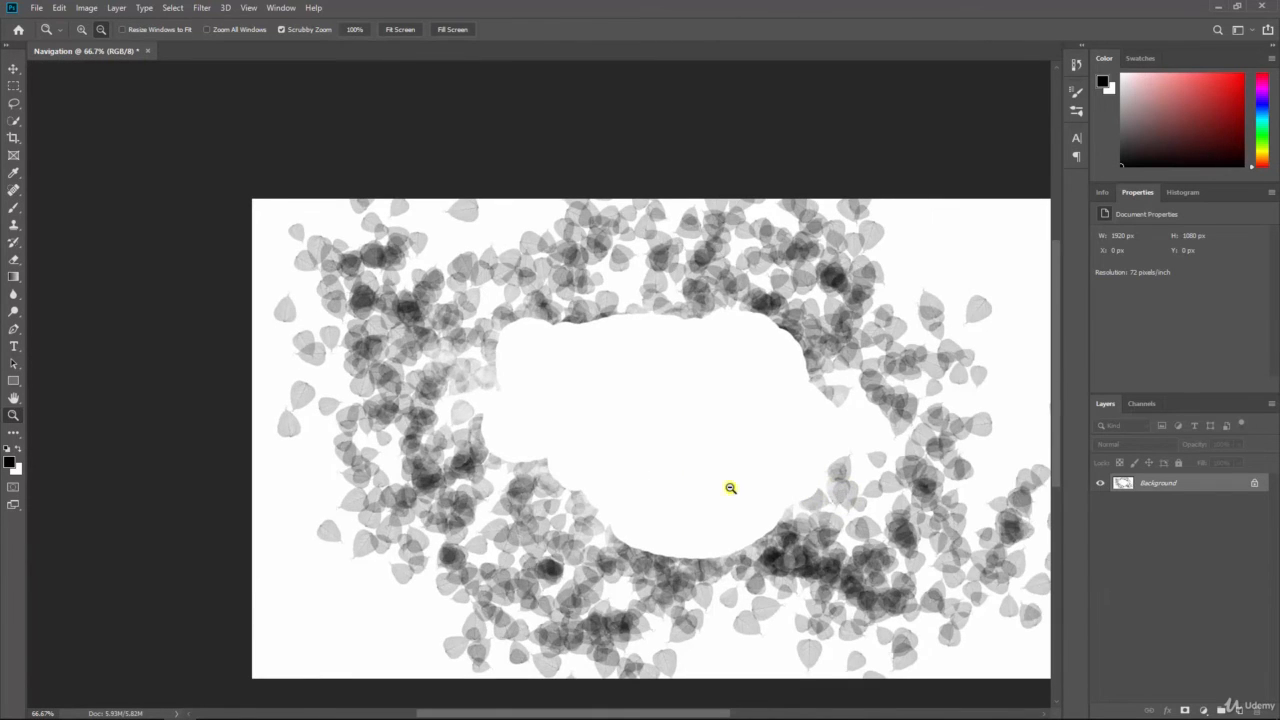
click(775, 449)
click(532, 382)
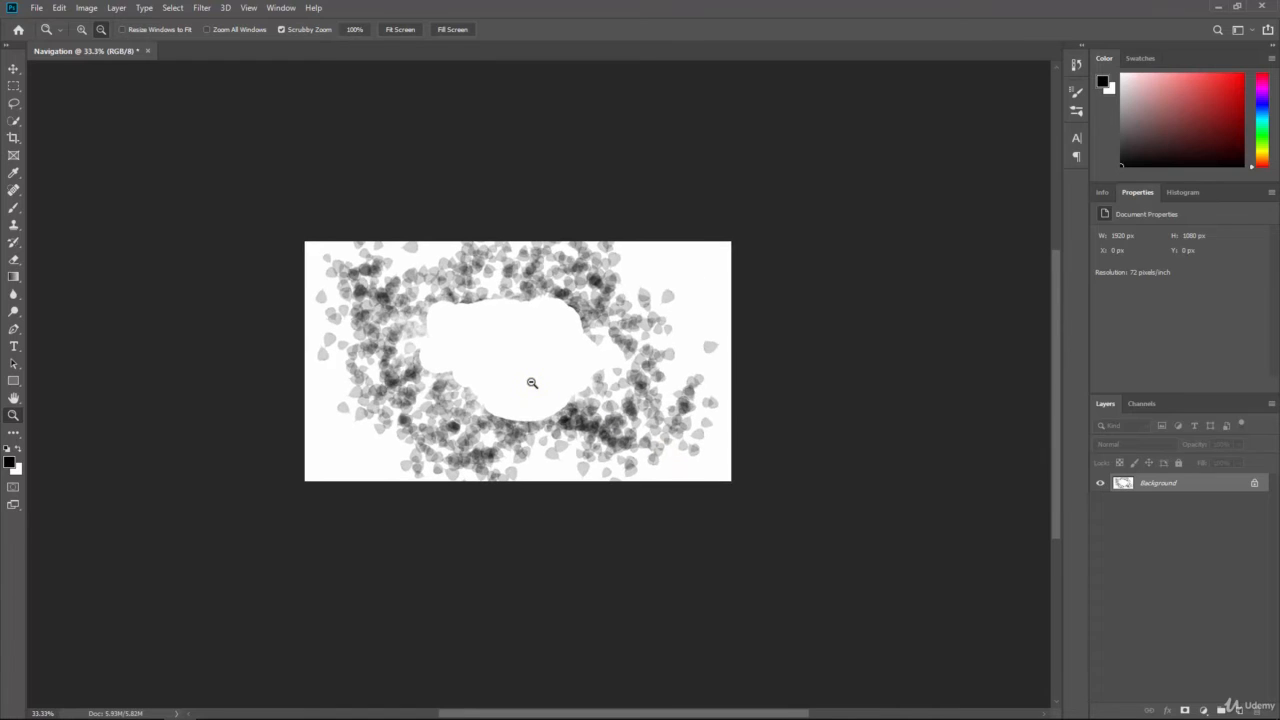
click(532, 382)
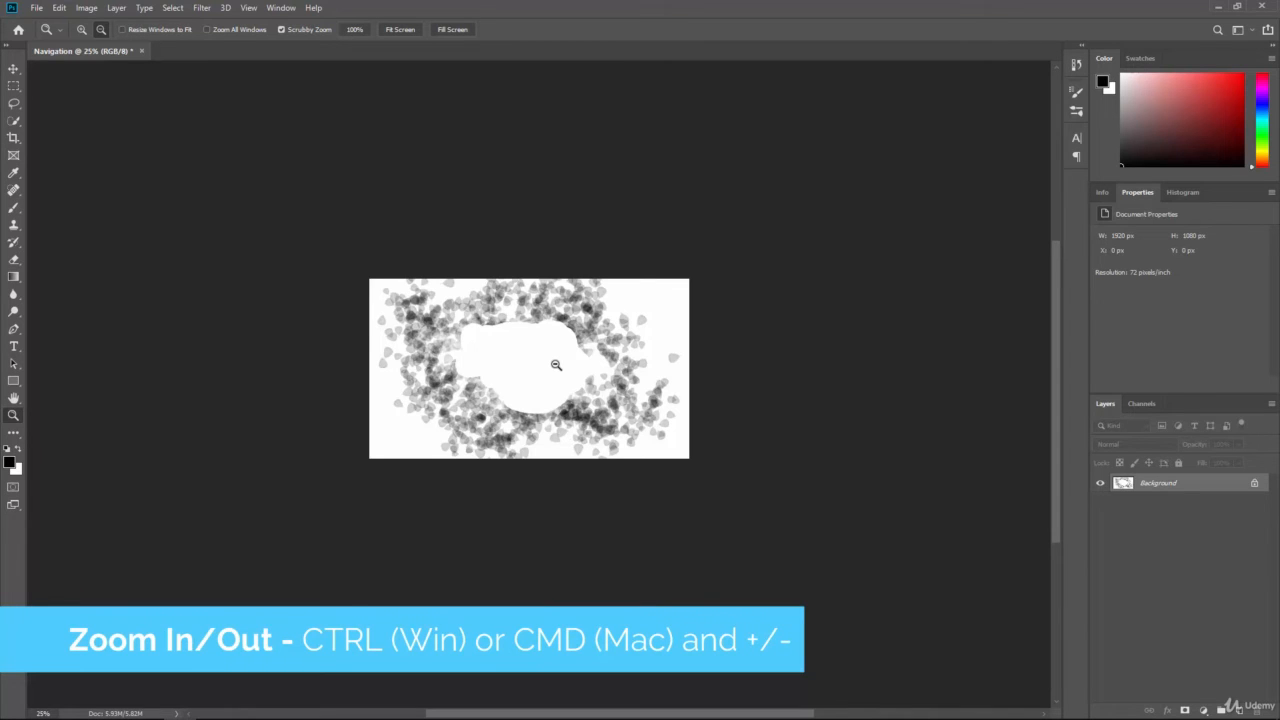
Zoom in to 100%, back out to 50%, and in again to 100% without clicking on the canvas.
key(ctrl+plus)
key(ctrl+plus)
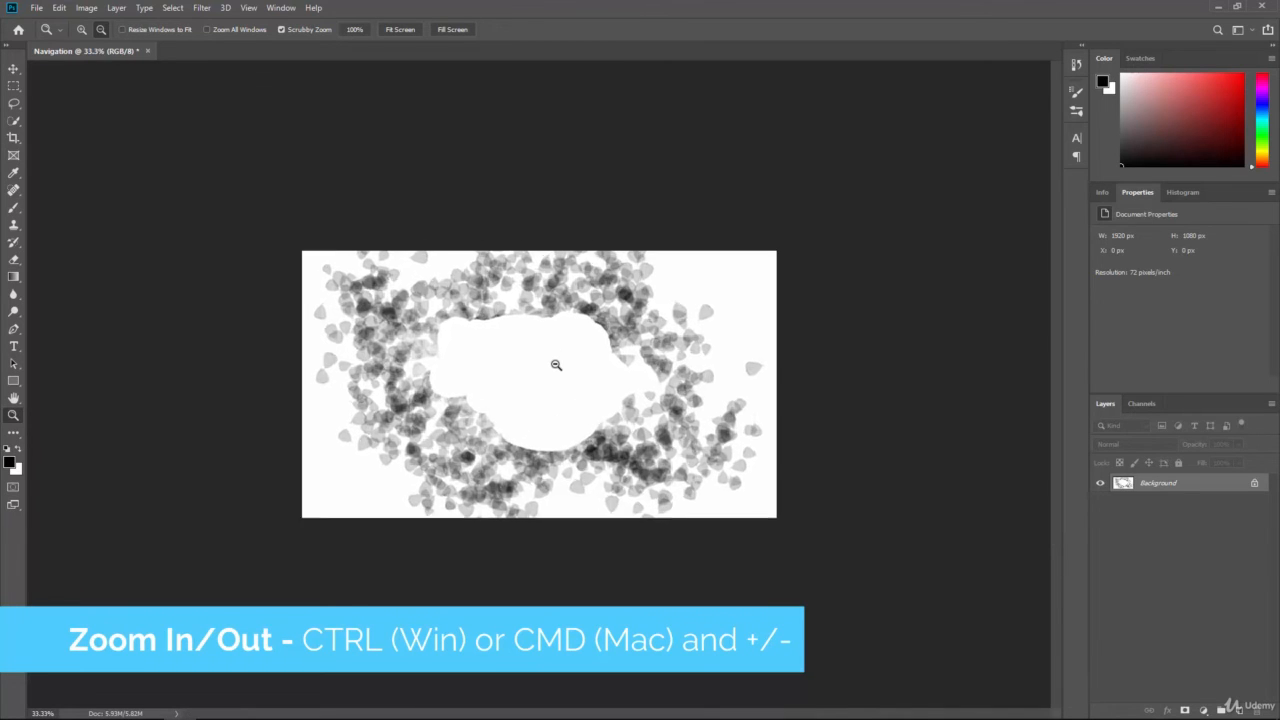
key(ctrl+plus)
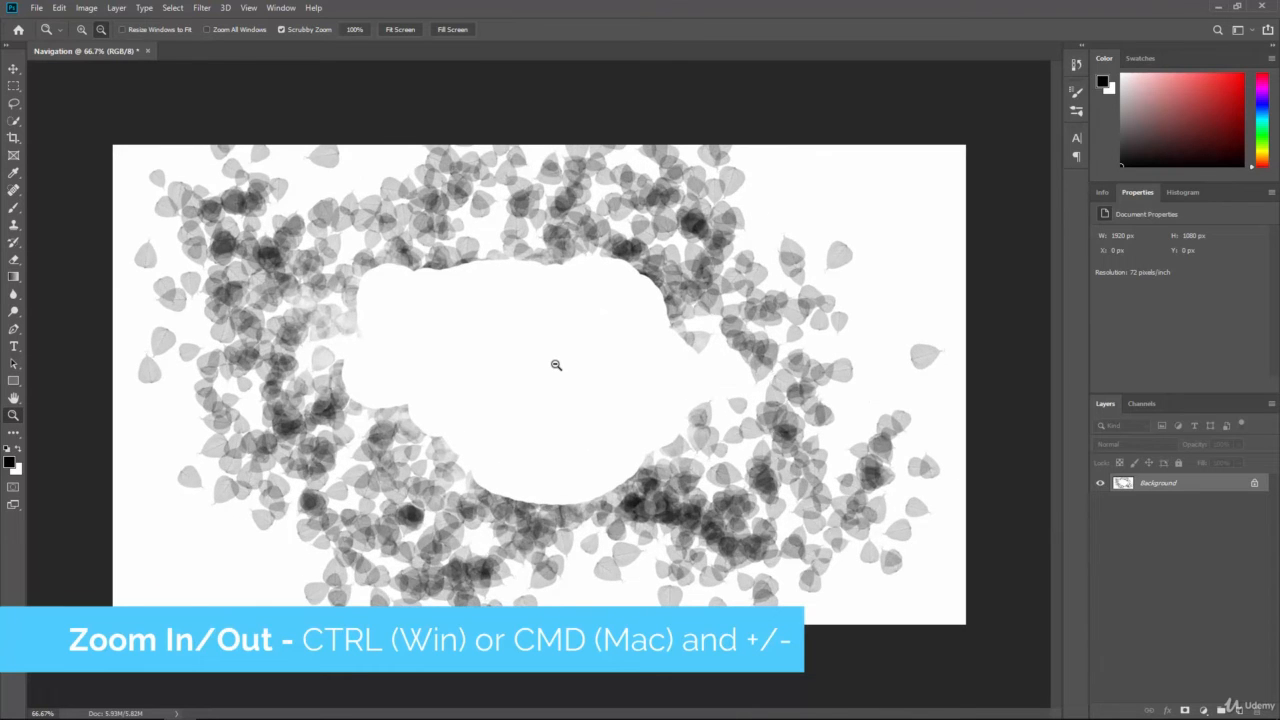
key(ctrl+plus)
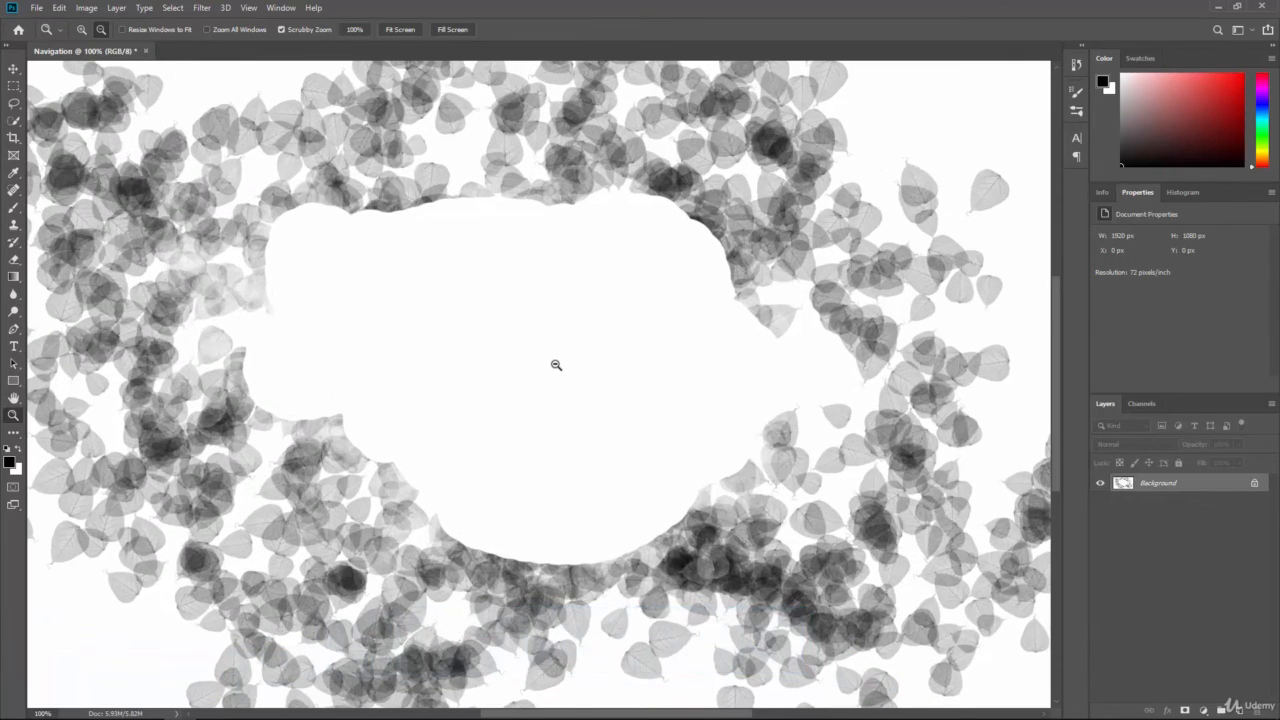
key(ctrl+minus)
key(ctrl+minus)
key(ctrl+minus)
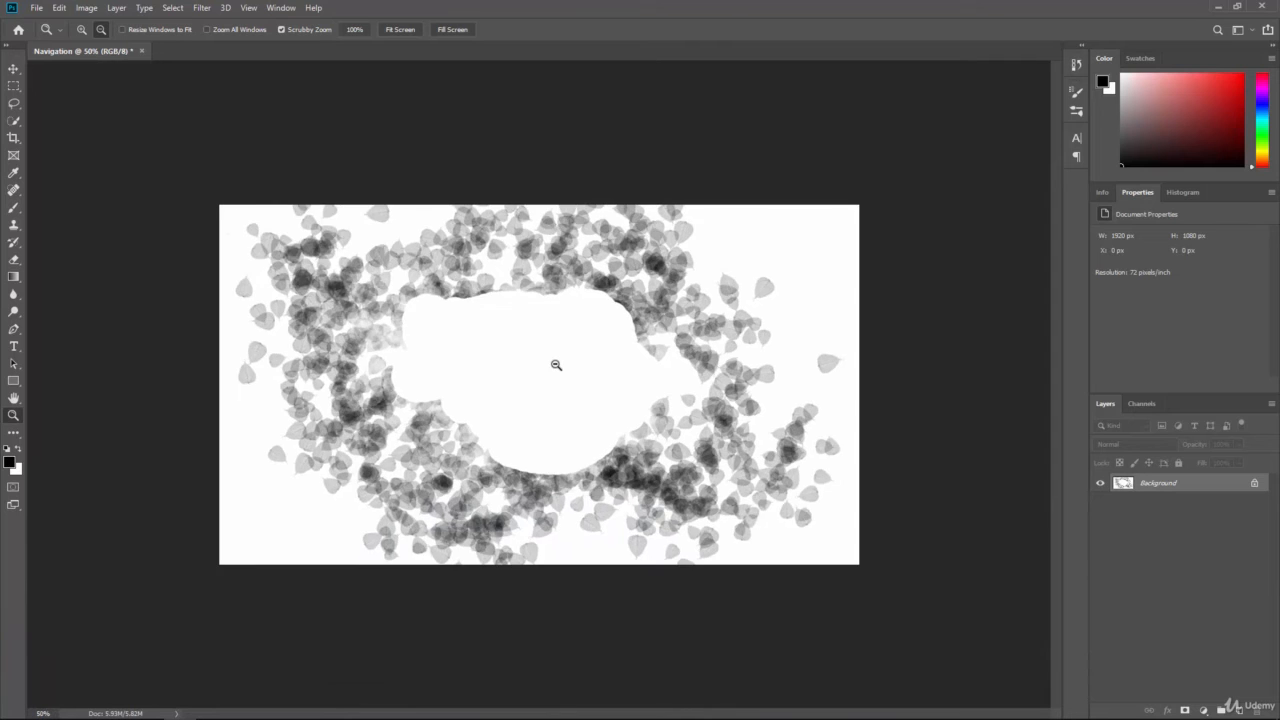
key(ctrl+plus)
key(ctrl+plus)
key(ctrl+plus)
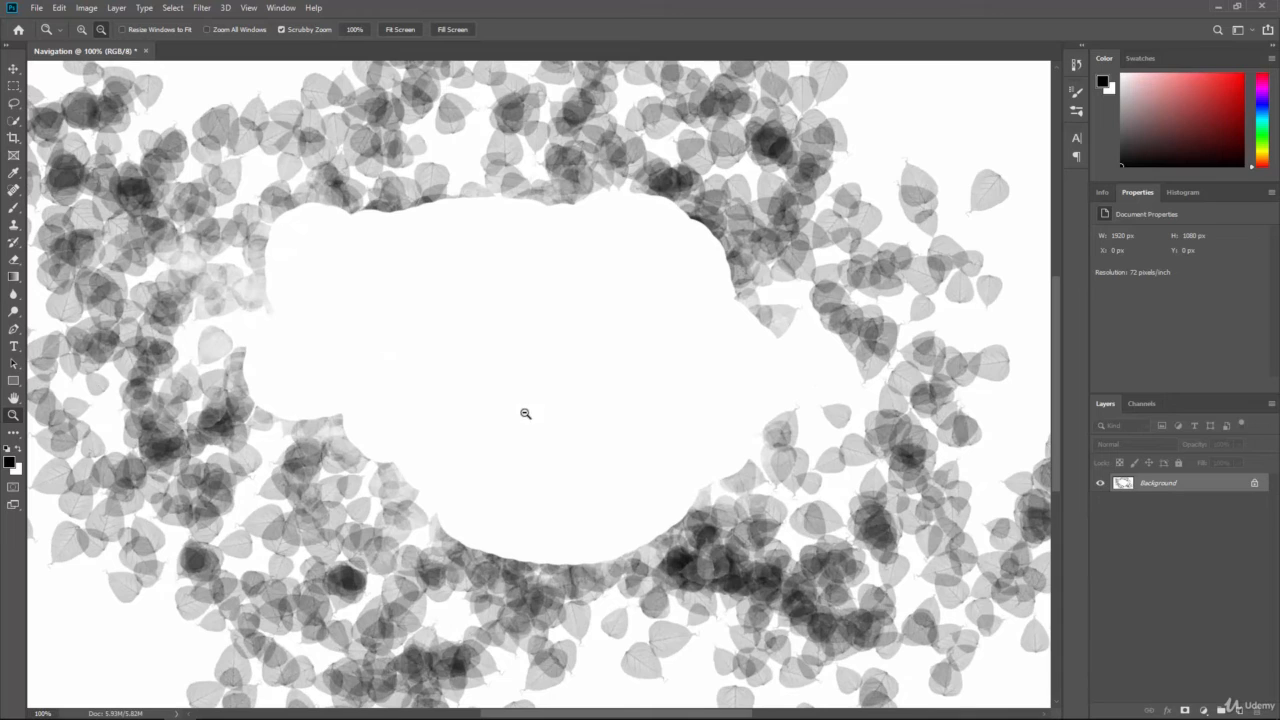
Paint scattered leaves over the erased central area with the Brush tool, first at 200% and then at 100% zoom.
click(13, 207)
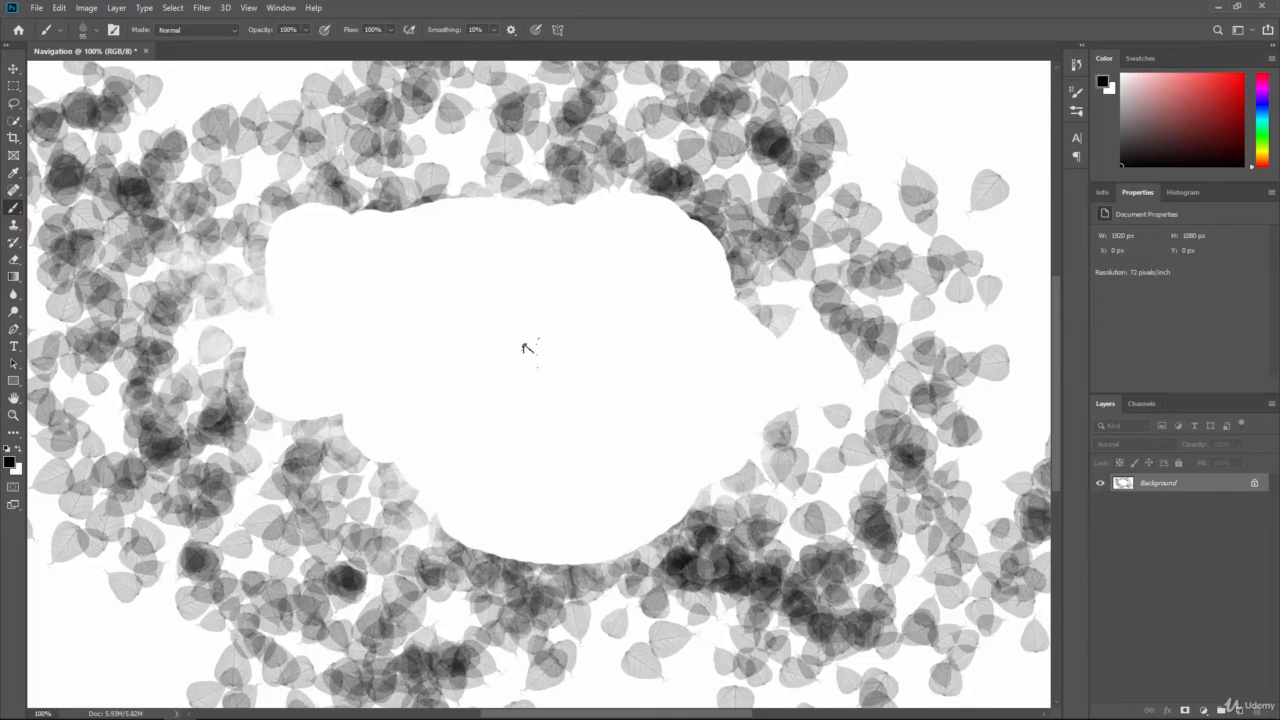
key(ctrl+plus)
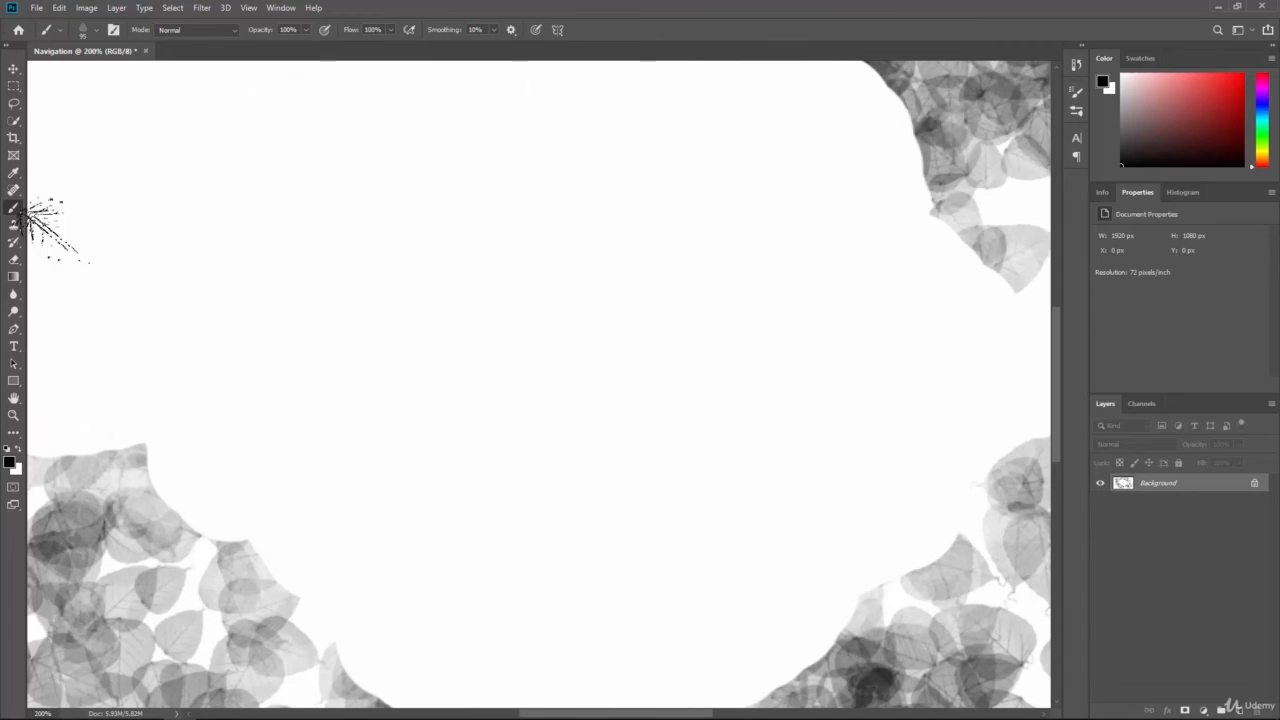
mouse_move(343, 286)
mouse_down()
mouse_move(453, 288)
mouse_move(488, 265)
mouse_move(438, 348)
mouse_move(340, 215)
mouse_move(223, 238)
mouse_move(631, 391)
mouse_move(825, 378)
mouse_move(738, 240)
mouse_move(565, 92)
mouse_move(610, 95)
mouse_up()
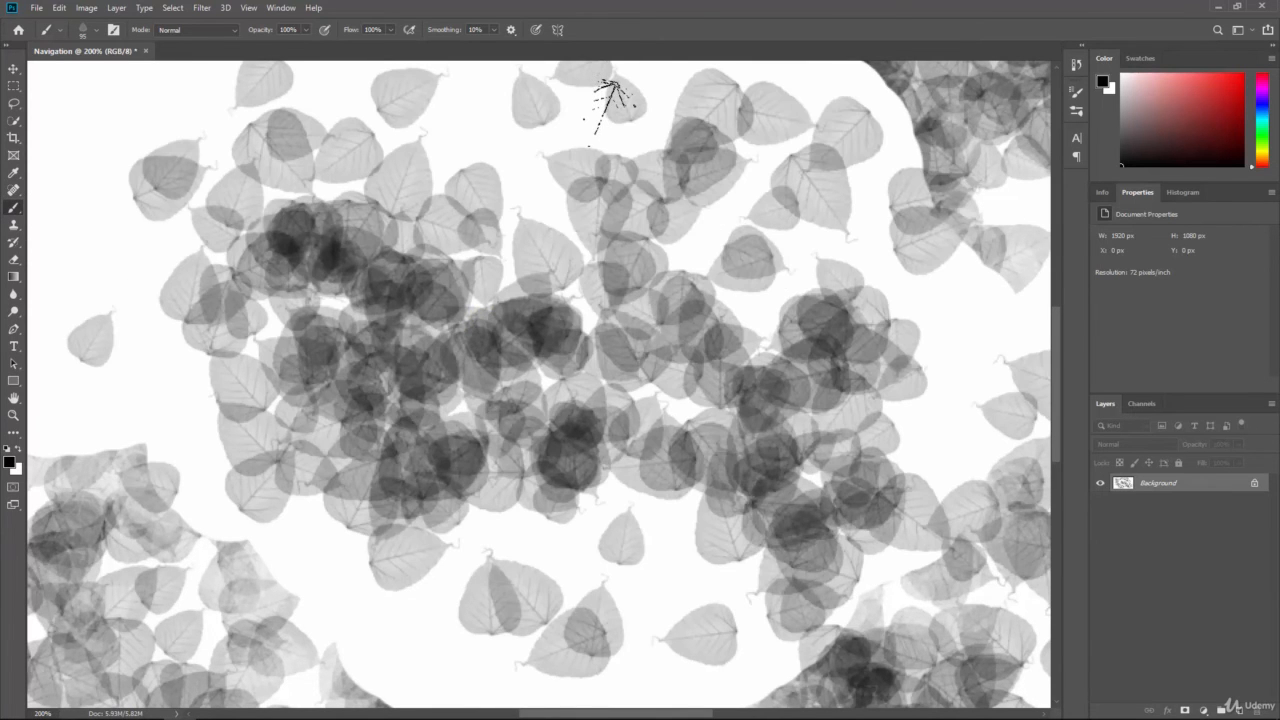
key(ctrl+minus)
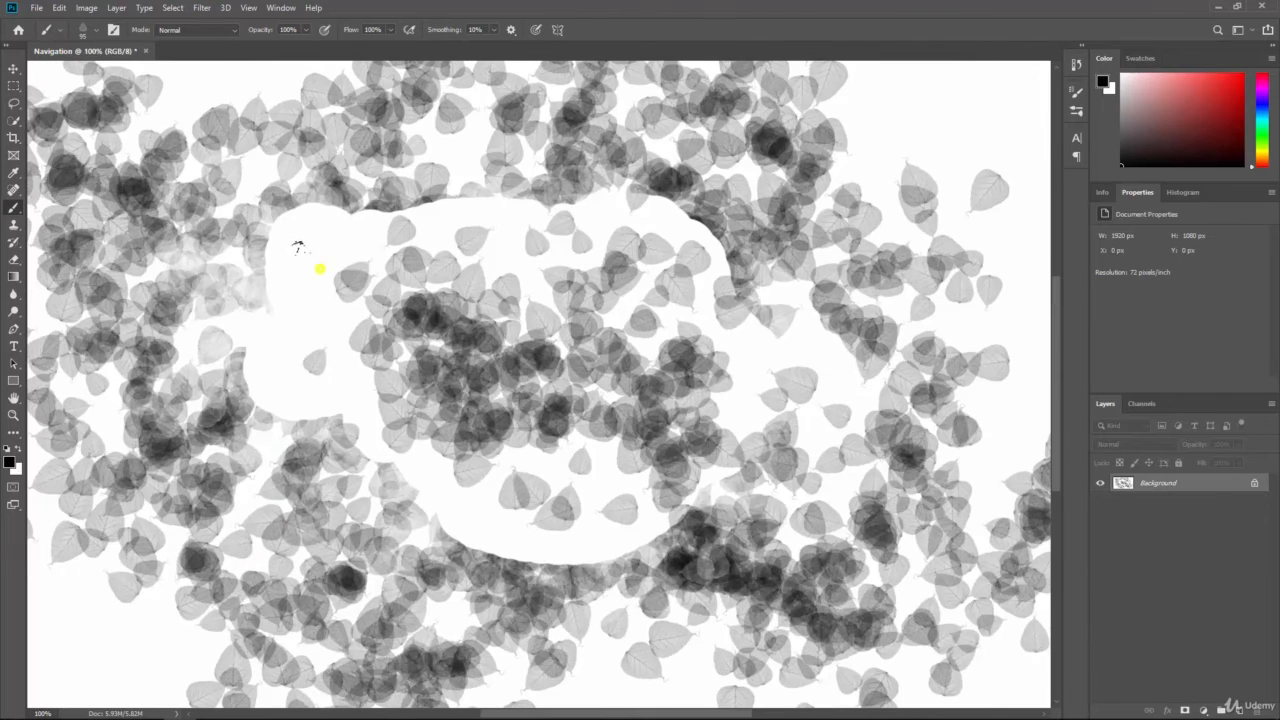
mouse_move(305, 250)
mouse_down()
mouse_move(352, 205)
mouse_move(314, 265)
mouse_move(295, 385)
mouse_move(448, 428)
mouse_move(472, 455)
mouse_move(697, 507)
mouse_move(750, 432)
mouse_move(590, 298)
mouse_move(630, 175)
mouse_move(448, 230)
mouse_move(520, 265)
mouse_move(727, 297)
mouse_move(796, 372)
mouse_up()
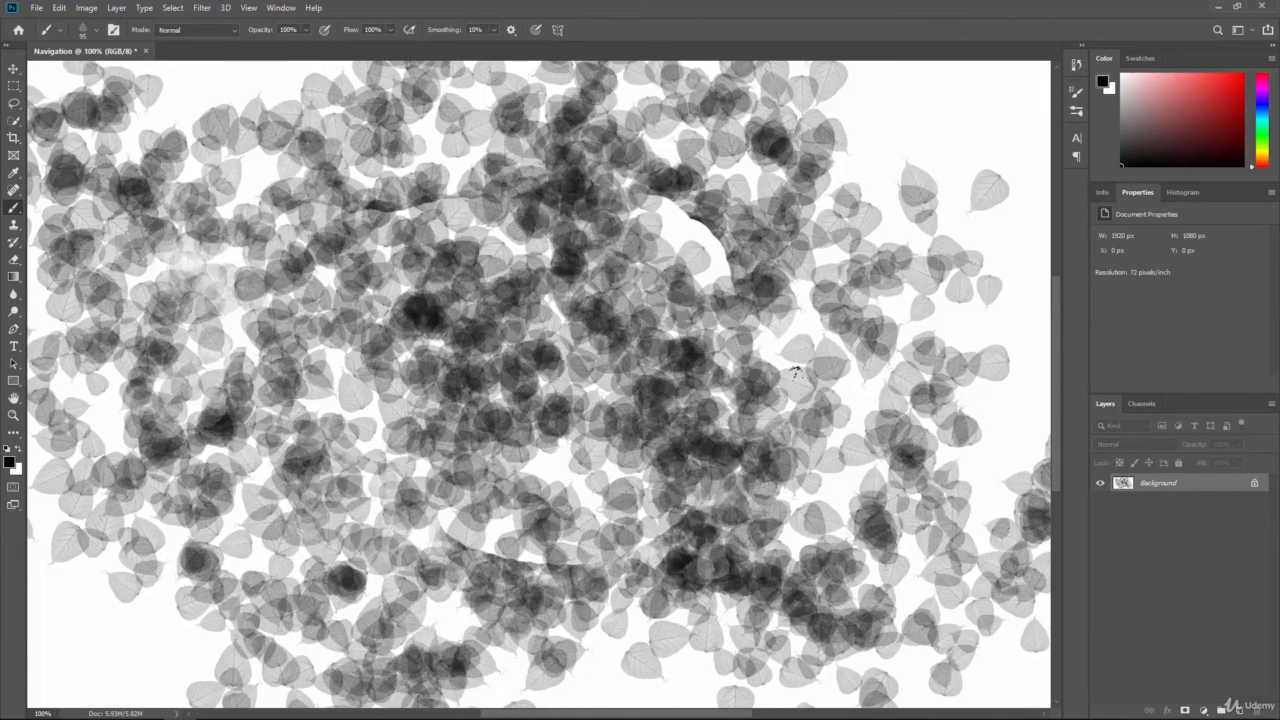
Paint more leaves down the right side and across the middle of the canvas at 66.67% zoom.
key(ctrl+minus)
mouse_move(907, 198)
mouse_down()
mouse_move(870, 230)
mouse_move(931, 274)
mouse_move(926, 366)
mouse_move(890, 485)
mouse_move(900, 532)
mouse_move(840, 555)
mouse_up()
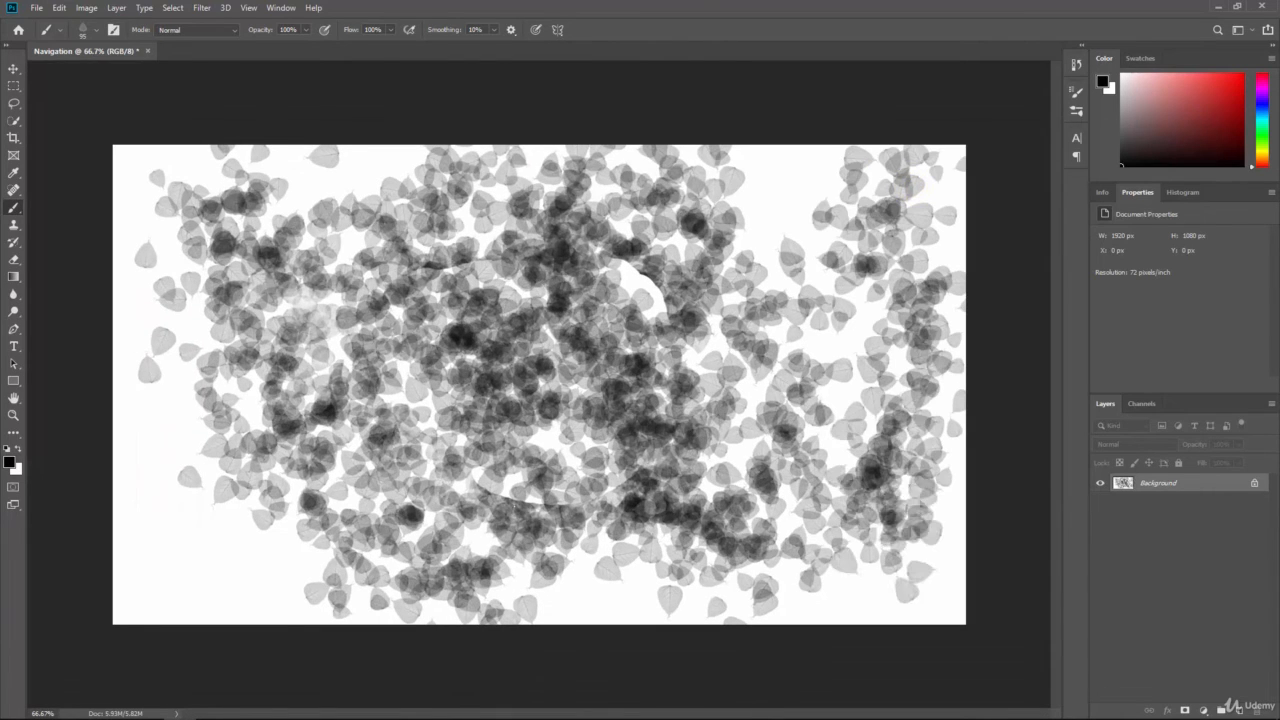
mouse_move(505, 476)
mouse_down()
mouse_move(650, 475)
mouse_move(605, 270)
mouse_move(470, 285)
mouse_move(360, 470)
mouse_move(725, 450)
mouse_move(775, 310)
mouse_move(630, 205)
mouse_move(420, 270)
mouse_move(245, 410)
mouse_move(365, 465)
mouse_up()
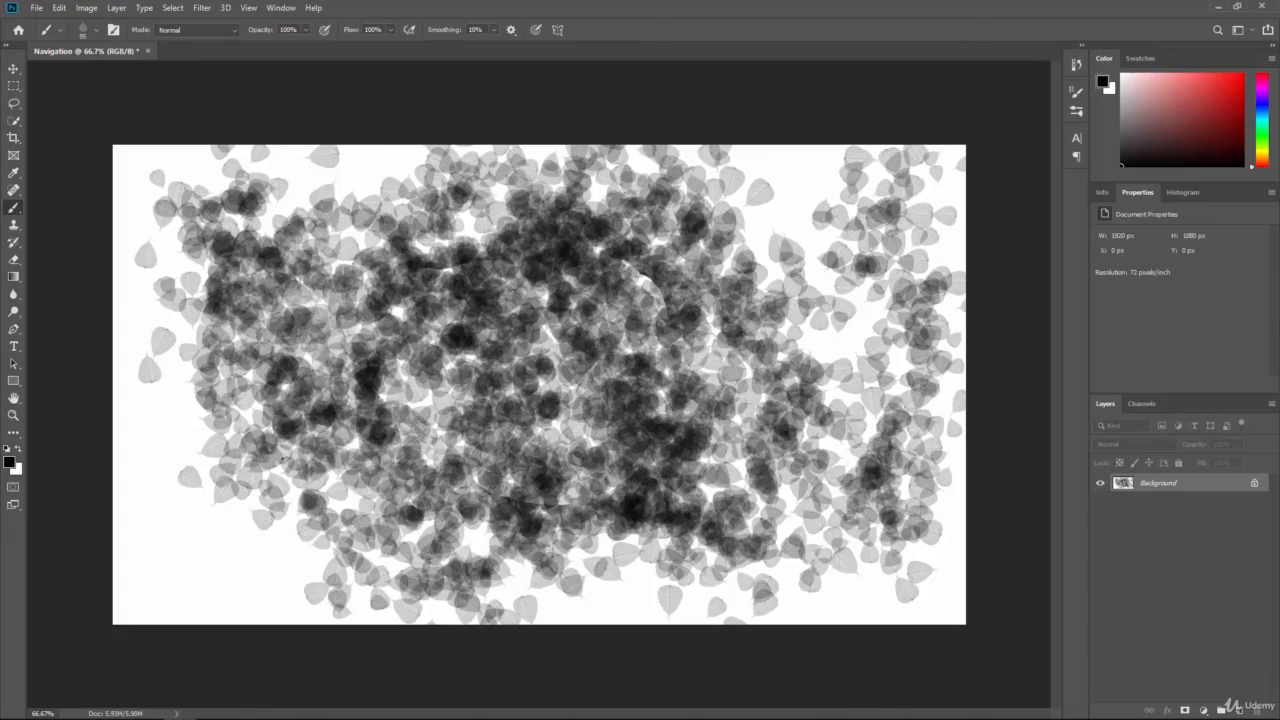
Zoom in to 300% on the painted leaves and back out to 66.67% while keeping the Brush tool active.
key(ctrl+plus)
key(ctrl+plus)
key(ctrl+plus)
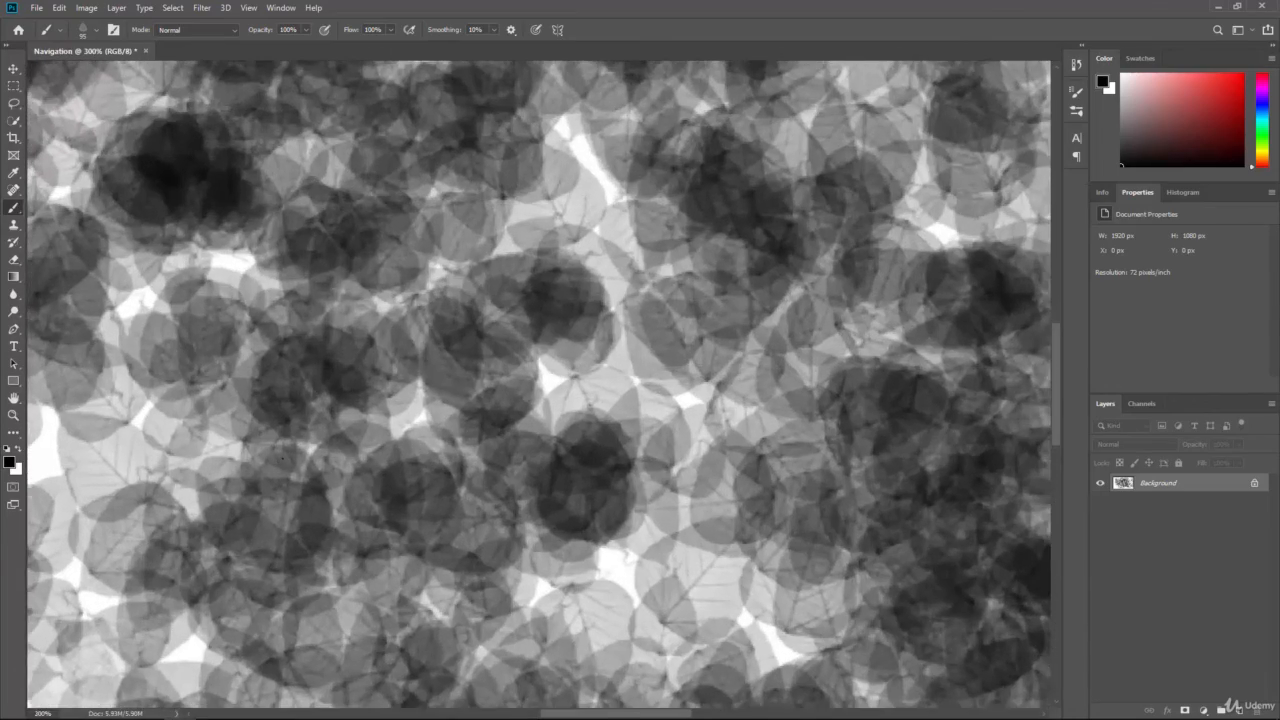
key(ctrl+minus)
key(ctrl+minus)
key(ctrl+minus)
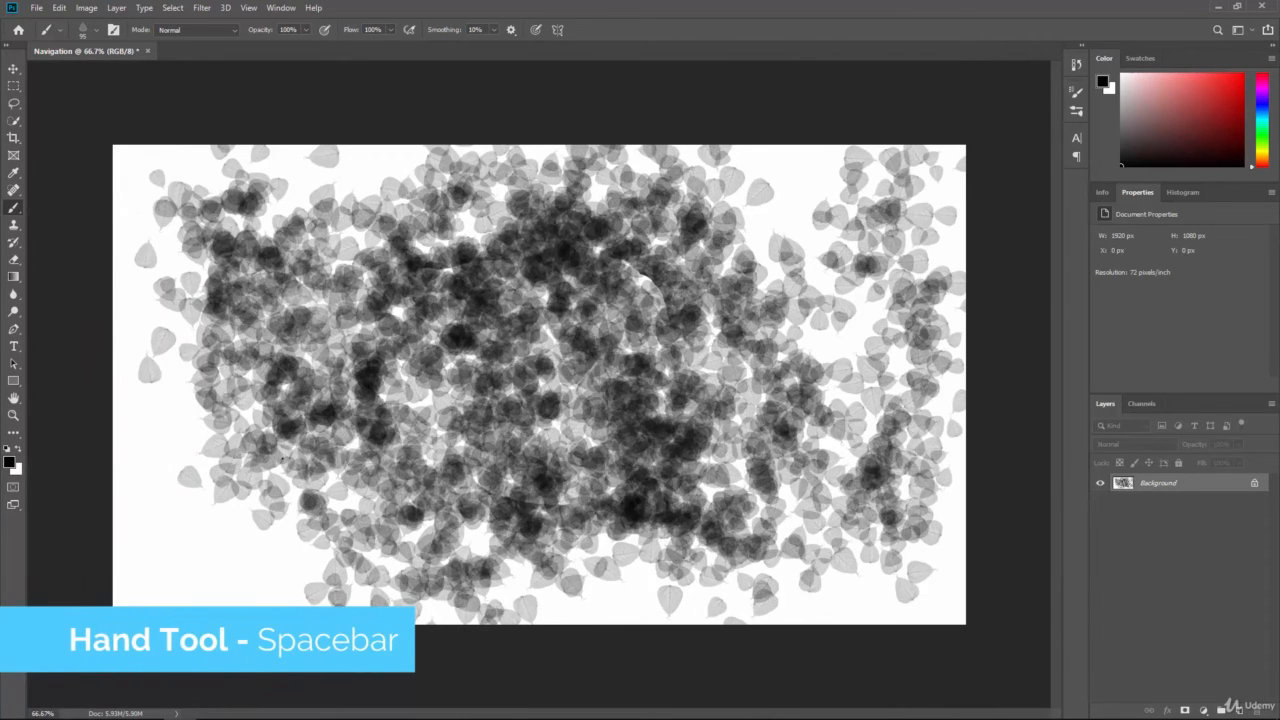
Paint scattered leaves along the left edge of the canvas with the Brush tool at 200% zoom.
key(ctrl+plus)
key(ctrl+plus)
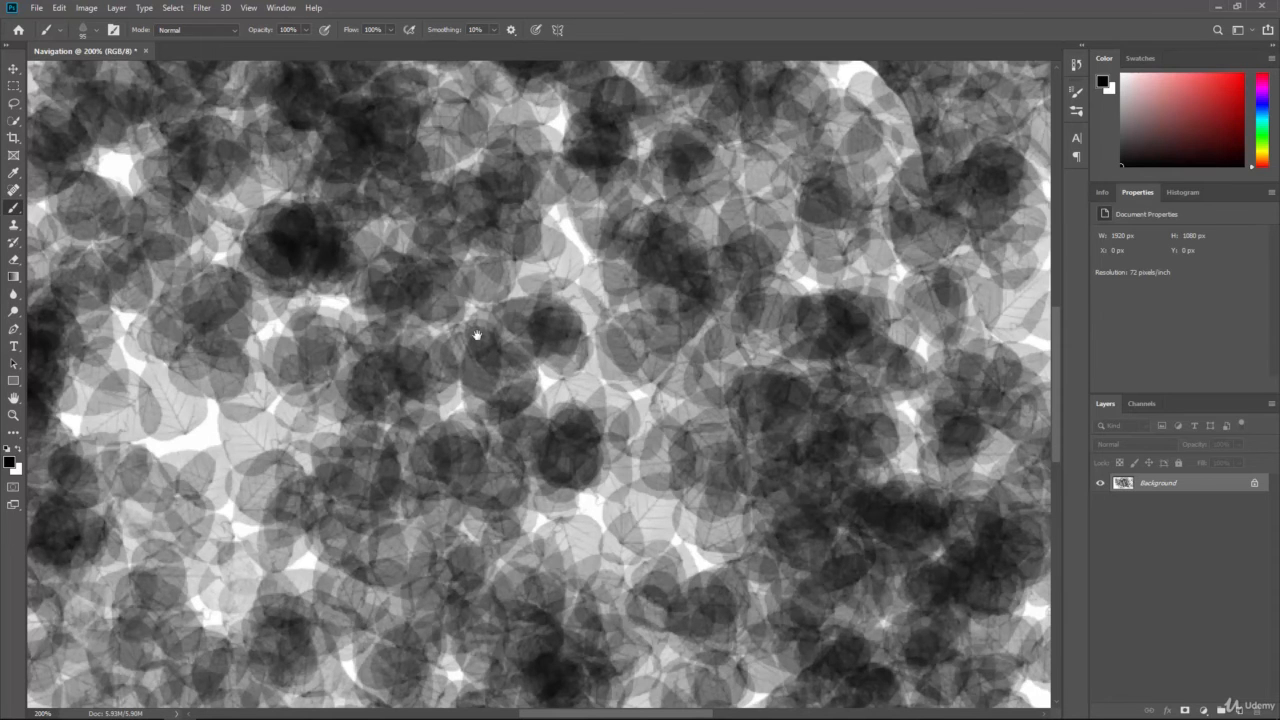
drag(380, 294, 566, 463)
drag(300, 300, 592, 463)
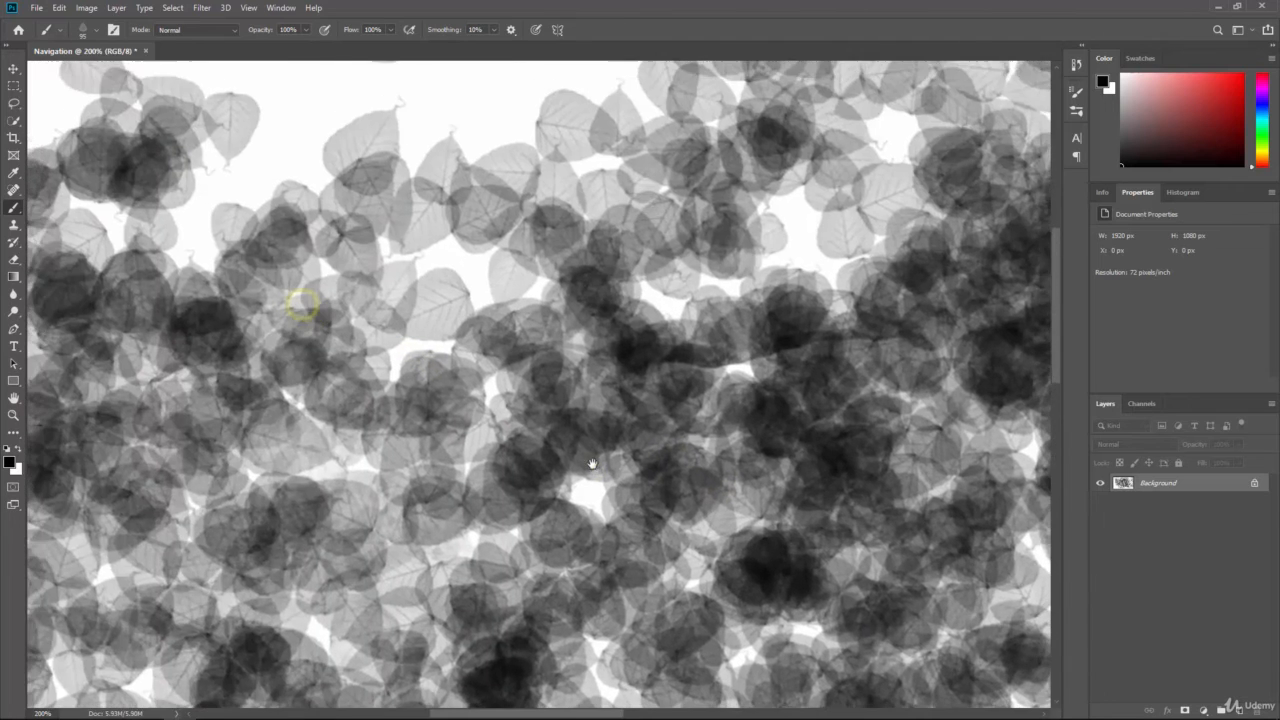
drag(270, 319, 610, 440)
drag(433, 423, 420, 164)
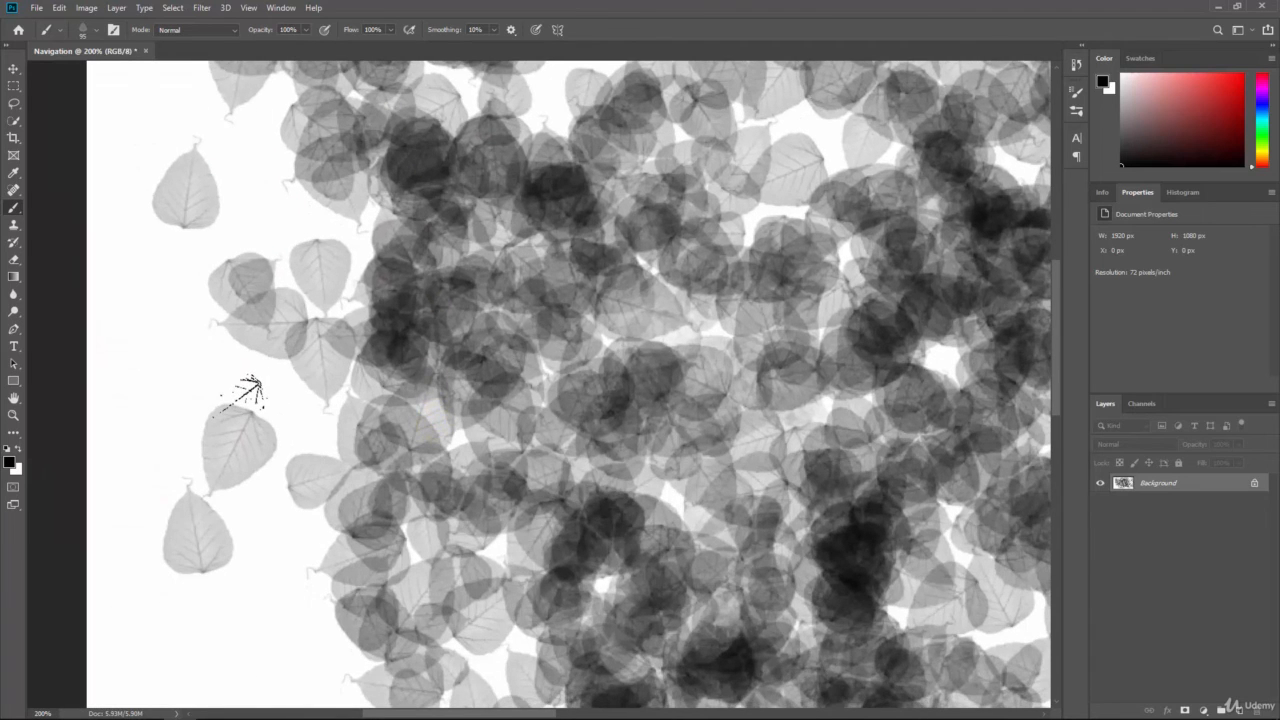
mouse_move(221, 386)
mouse_down()
mouse_move(209, 346)
mouse_move(178, 400)
mouse_move(348, 393)
mouse_move(240, 405)
mouse_move(296, 558)
mouse_move(254, 370)
mouse_up()
mouse_move(225, 394)
mouse_down()
mouse_move(166, 362)
mouse_move(277, 257)
mouse_move(149, 514)
mouse_move(212, 553)
mouse_move(190, 460)
mouse_up()
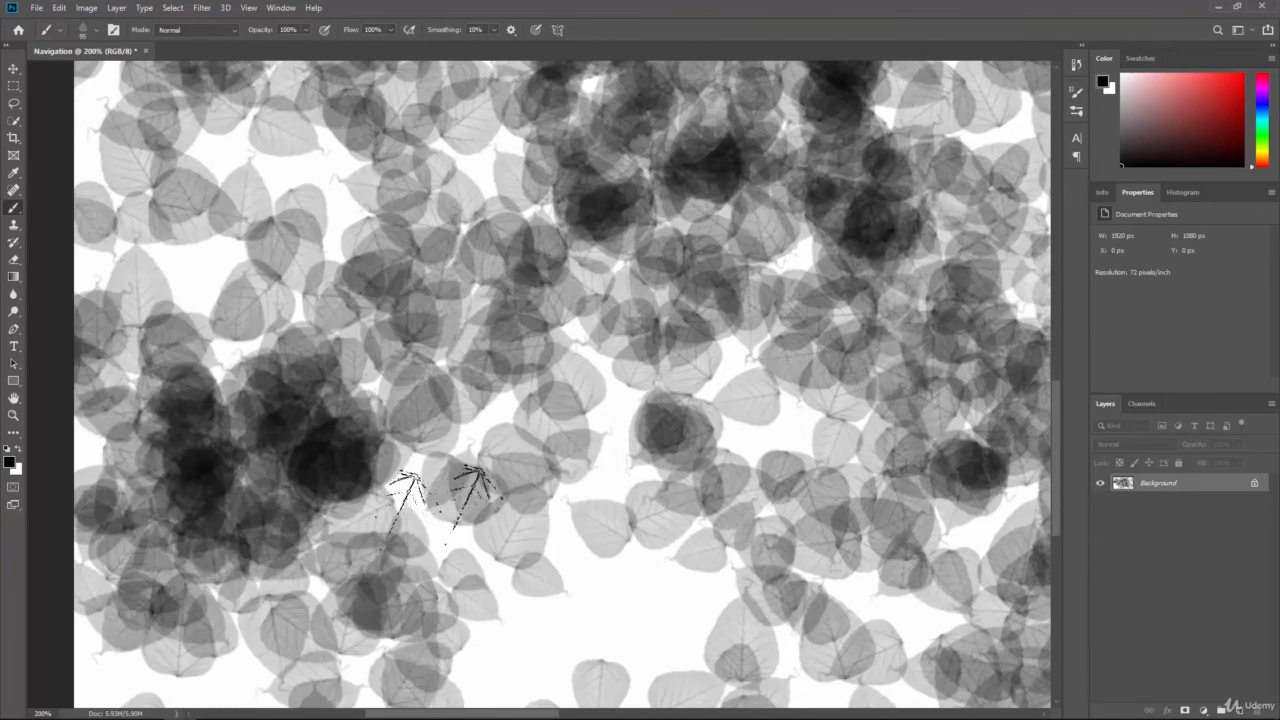
Paint leaves across the lower middle of the canvas at 200%, and zoom out to 66.67%.
key(space)
drag(757, 623, 380, 486)
mouse_move(573, 558)
mouse_down()
mouse_move(565, 516)
mouse_move(718, 511)
mouse_move(918, 556)
mouse_move(670, 496)
mouse_move(500, 516)
mouse_move(340, 406)
mouse_move(455, 341)
mouse_move(295, 421)
mouse_move(600, 386)
mouse_move(700, 266)
mouse_up()
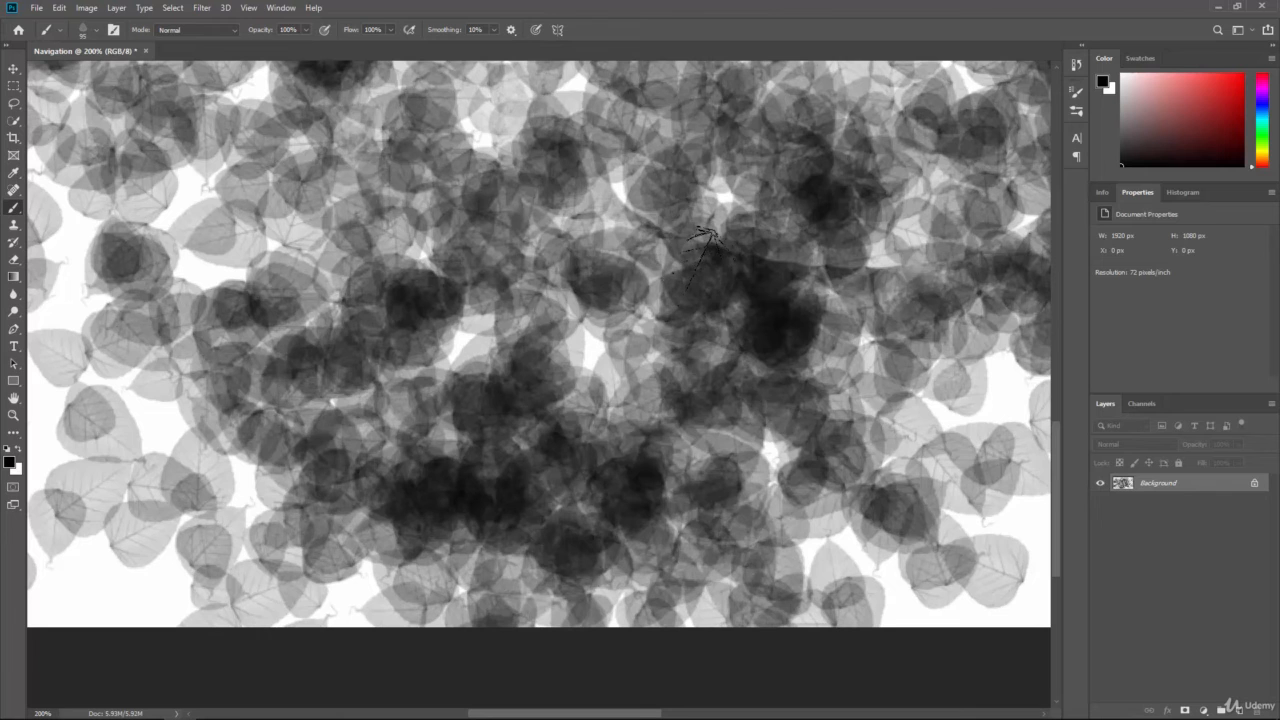
key(ctrl+minus)
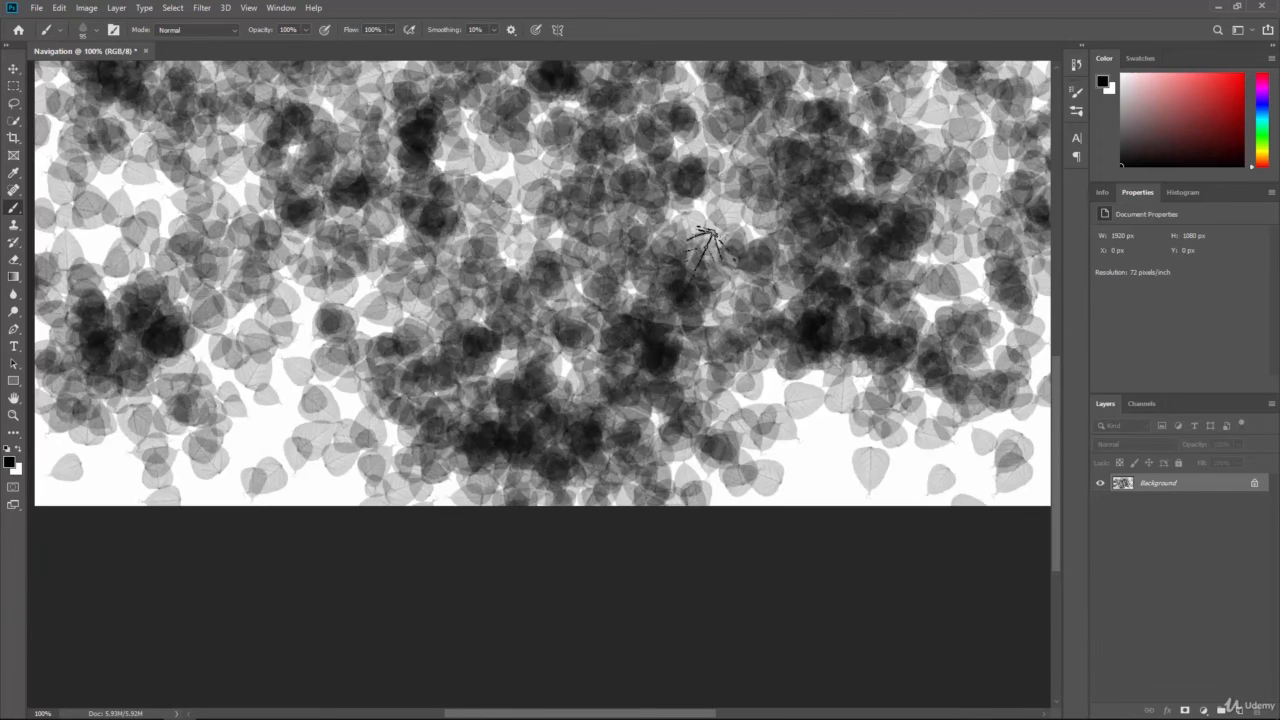
key(ctrl+minus)
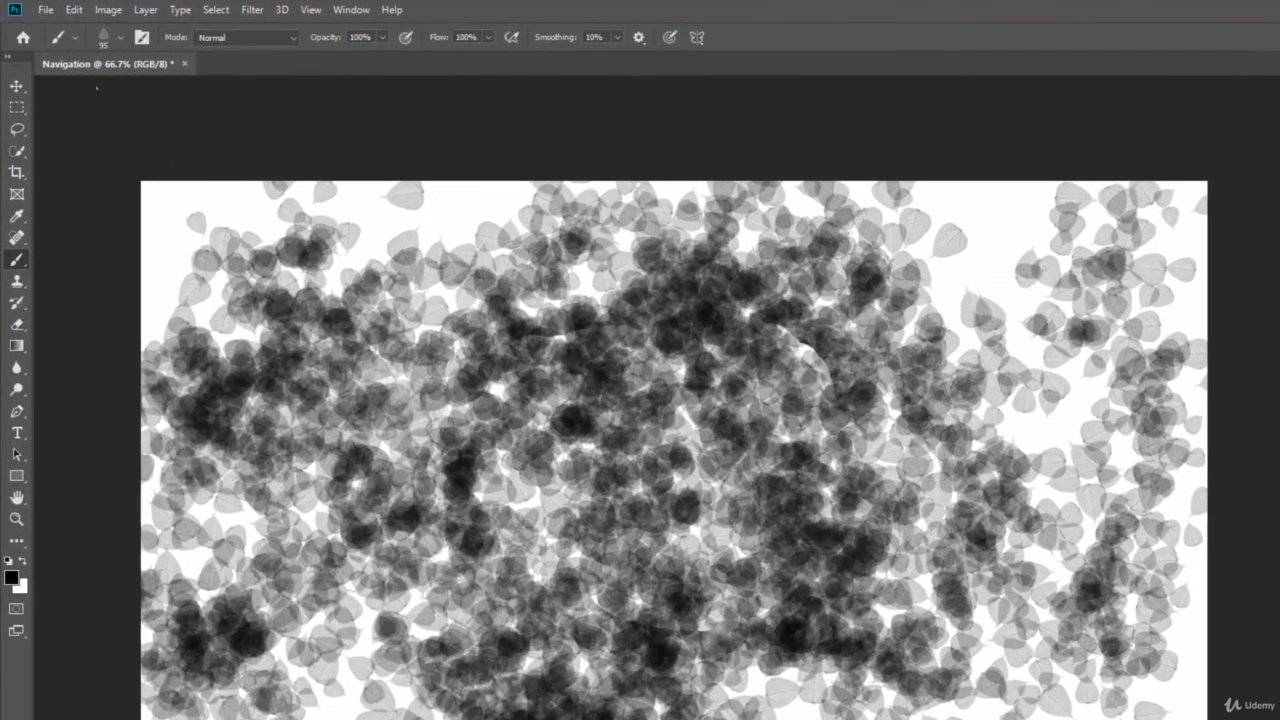
Save the document as Navigation.psd in Photoshop format in the 02 - Navigation and Tools Files folder, and close it.
click(53, 12)
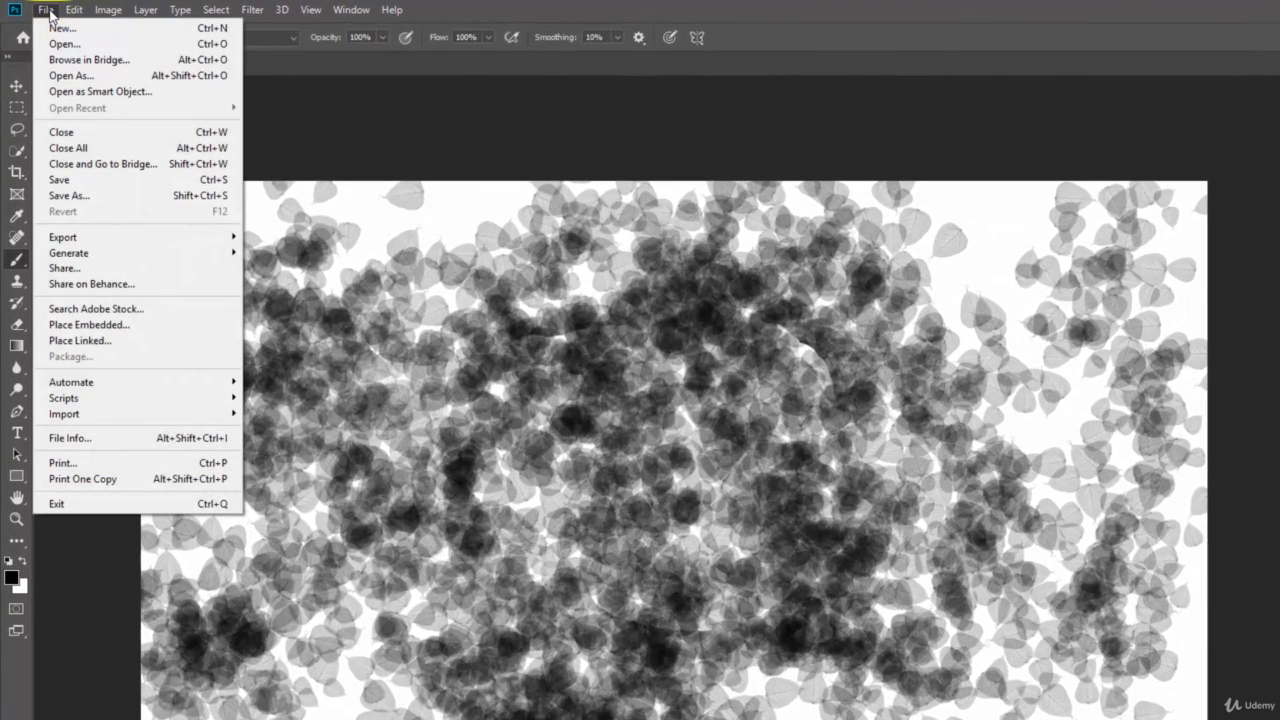
click(97, 181)
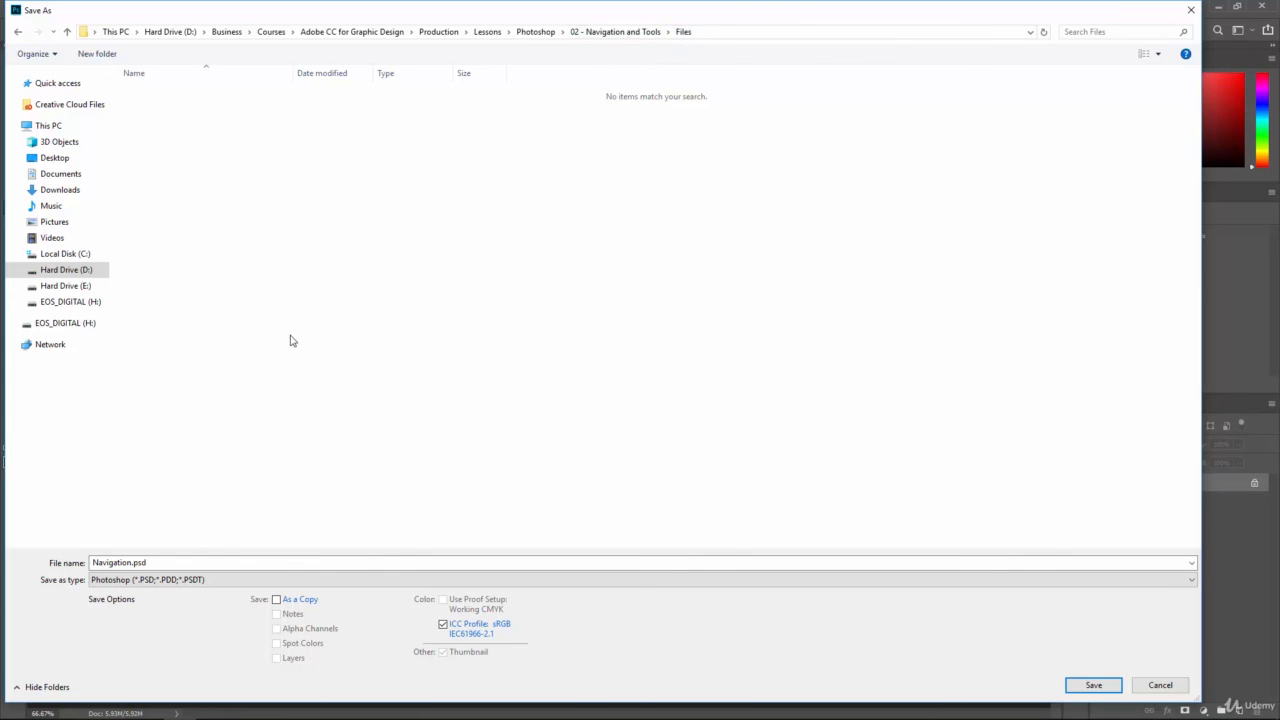
click(161, 563)
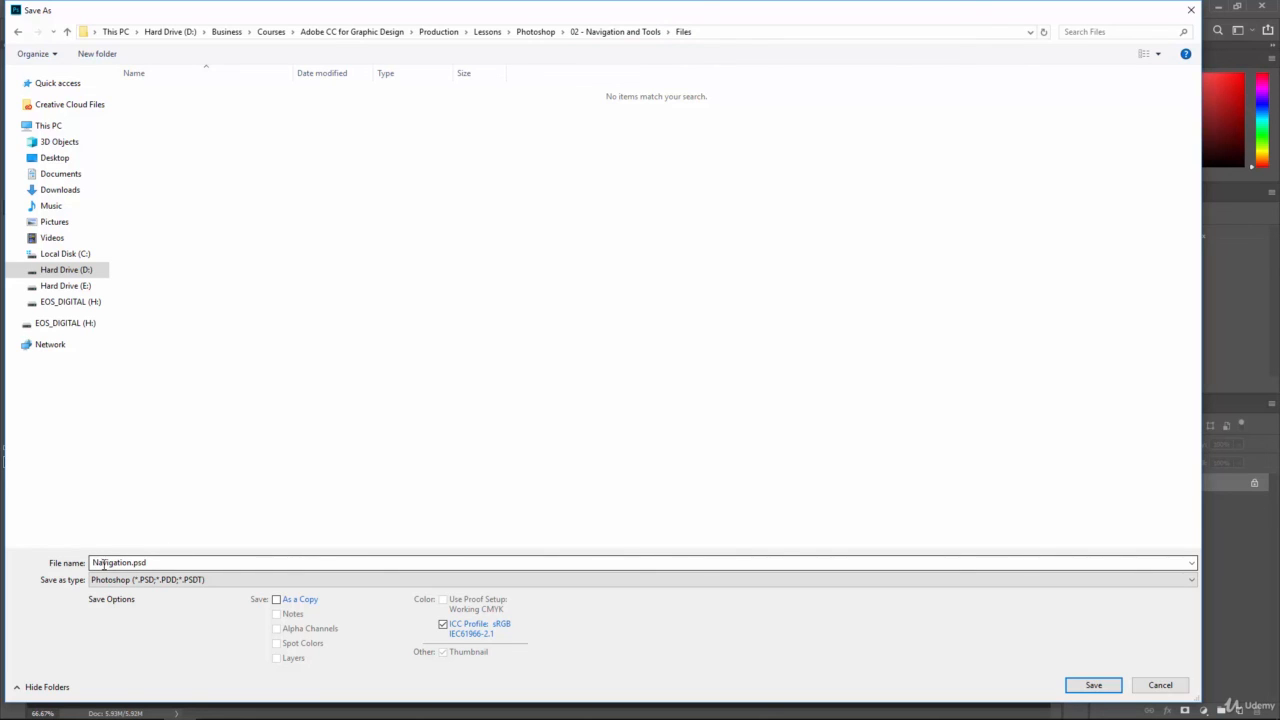
click(146, 563)
click(150, 563)
drag(135, 563, 178, 566)
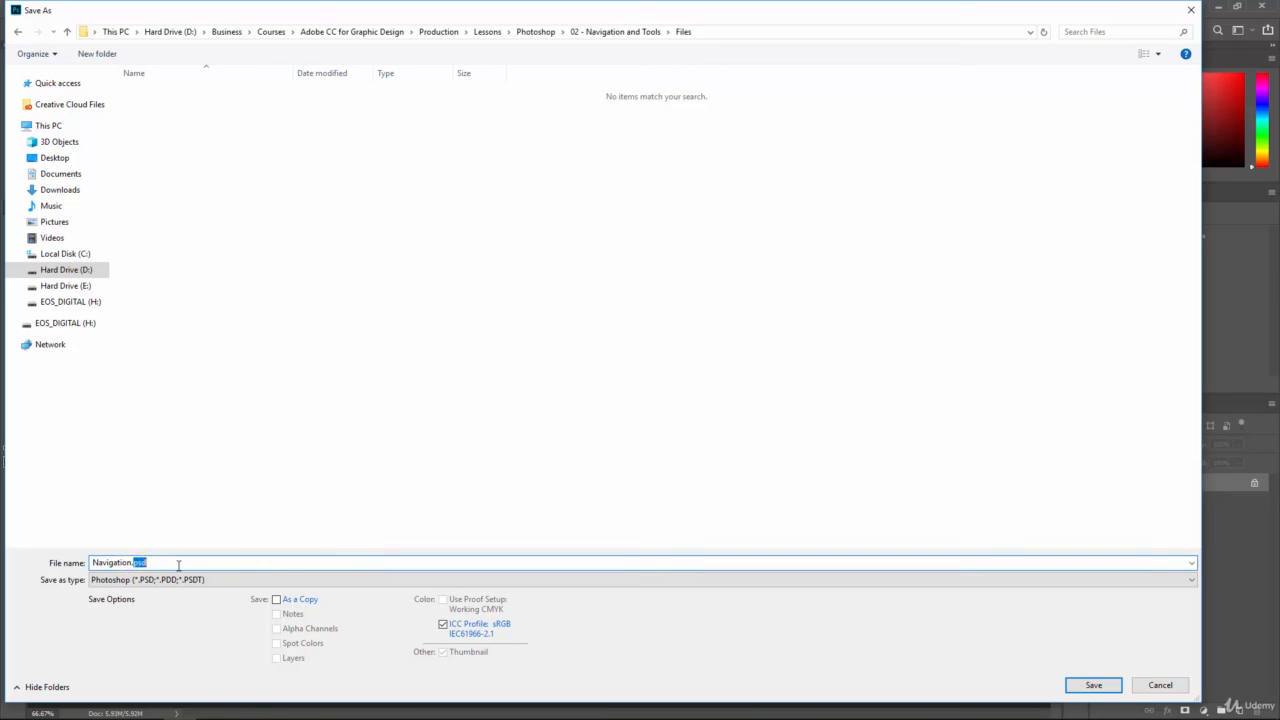
click(185, 562)
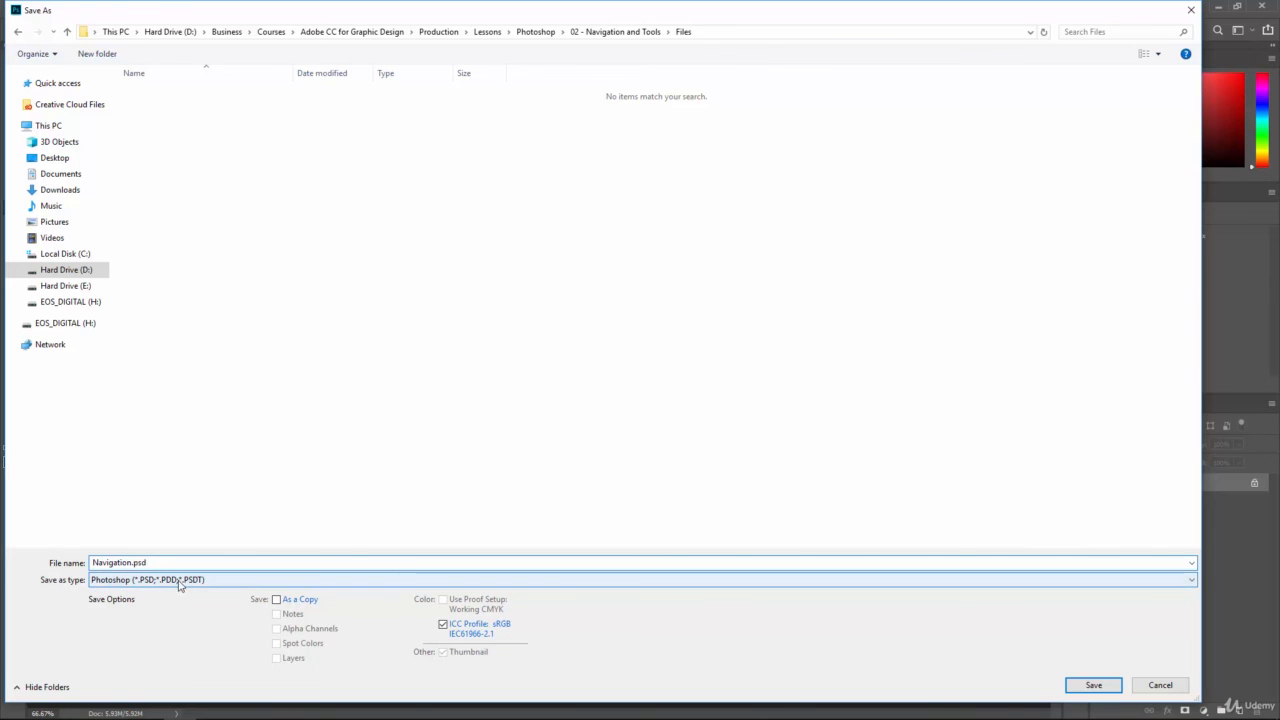
click(180, 586)
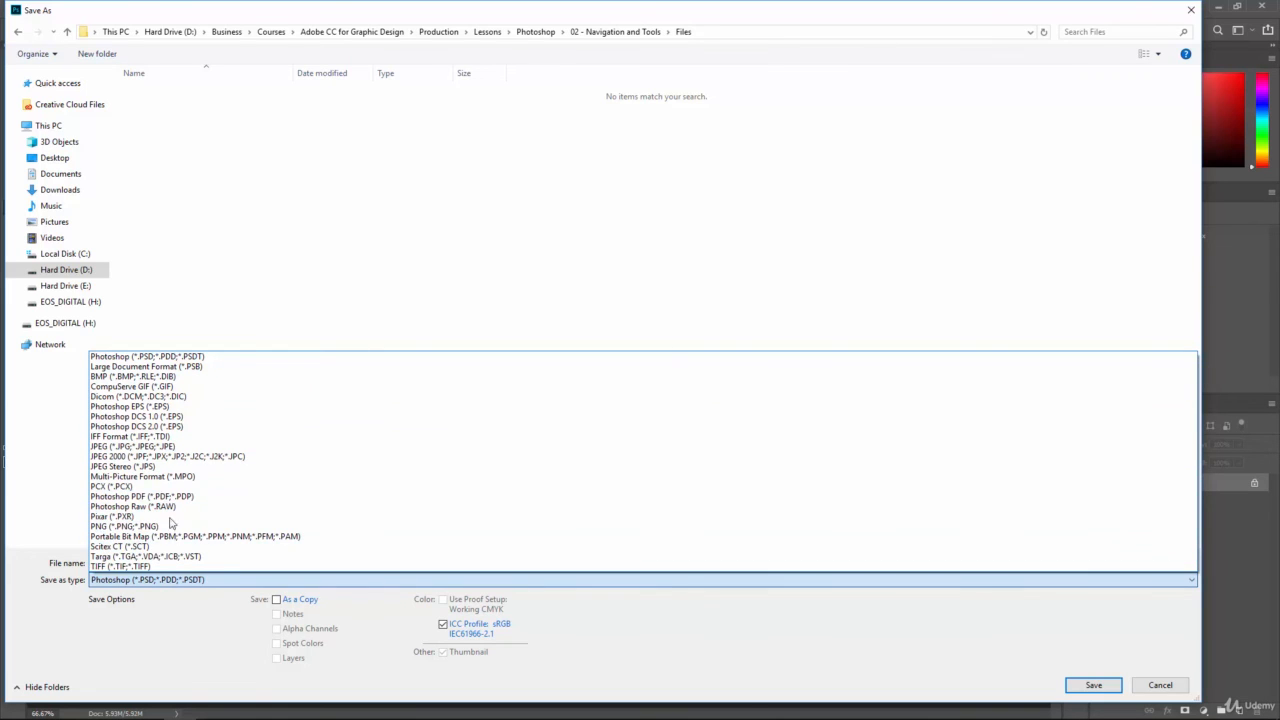
click(160, 660)
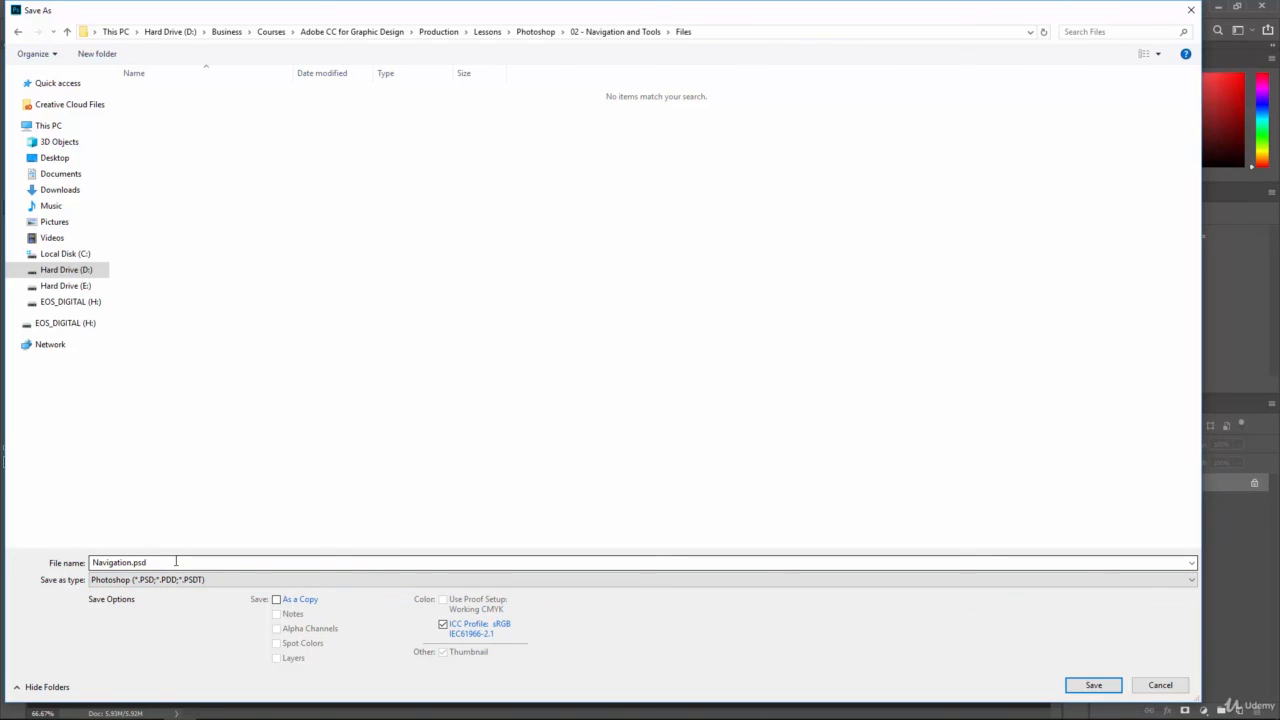
click(1090, 688)
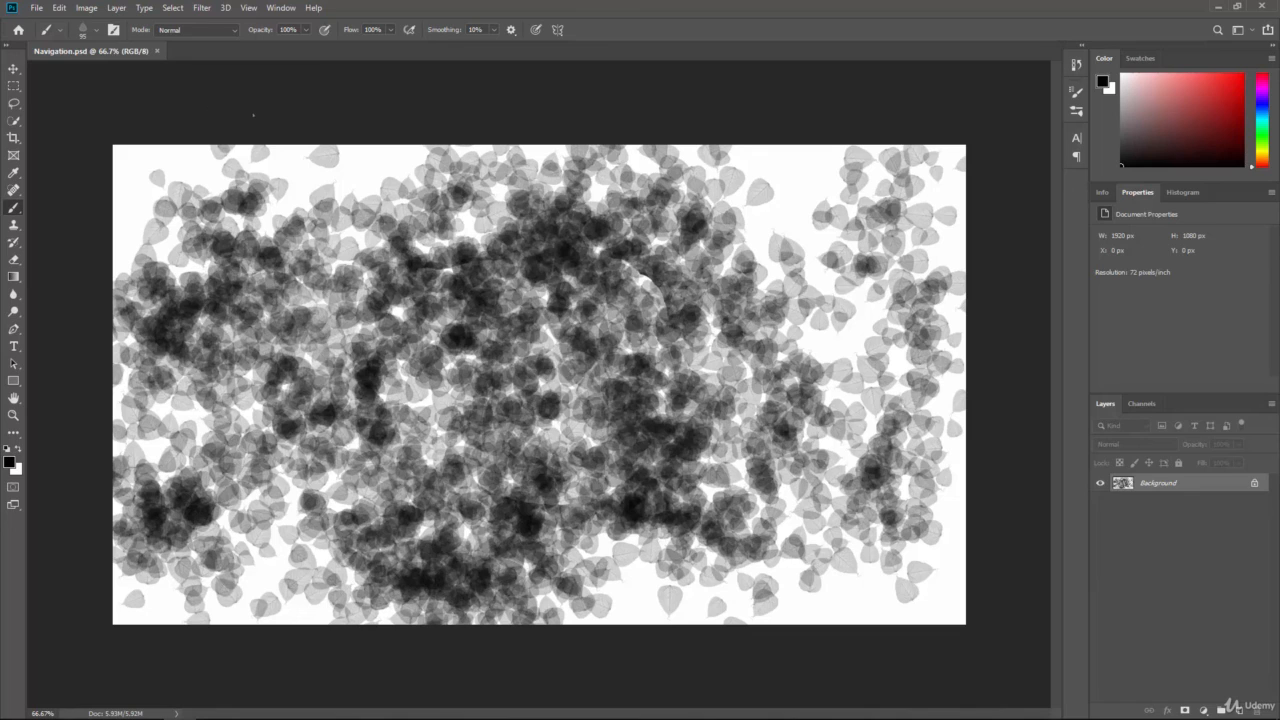
click(157, 51)
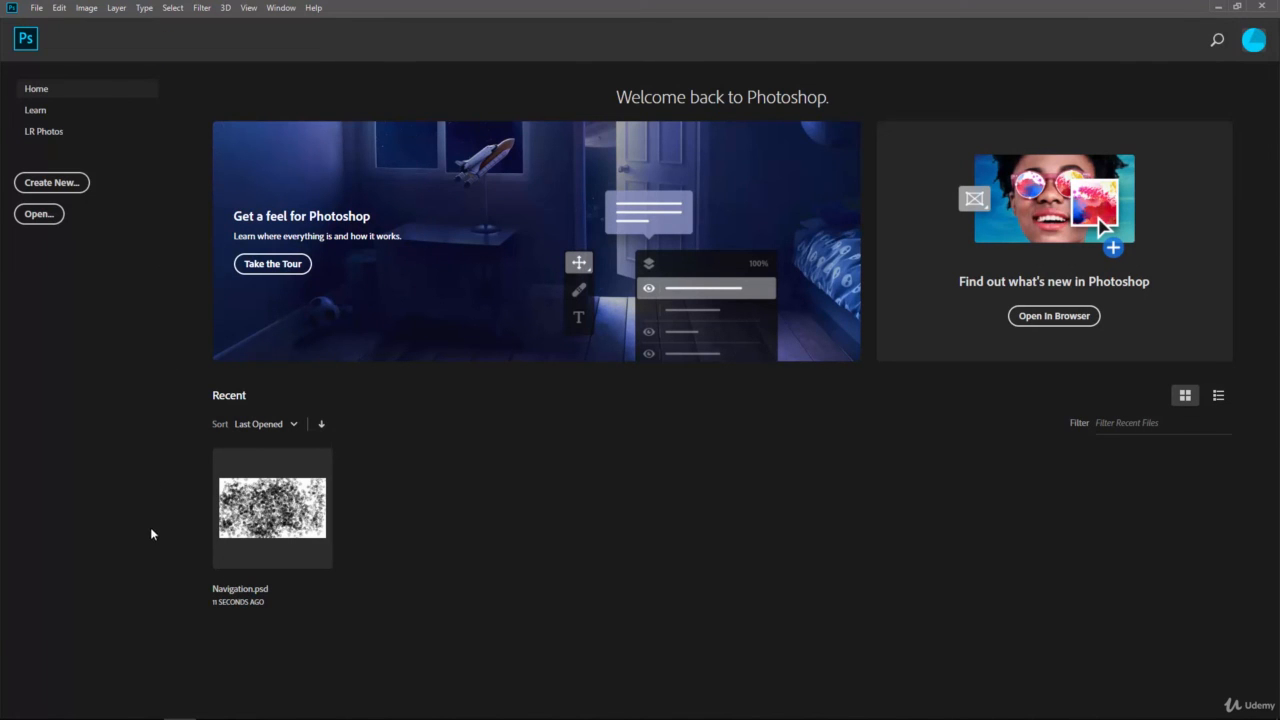
Reopen the saved Navigation.psd from the Files folder.
click(280, 530)
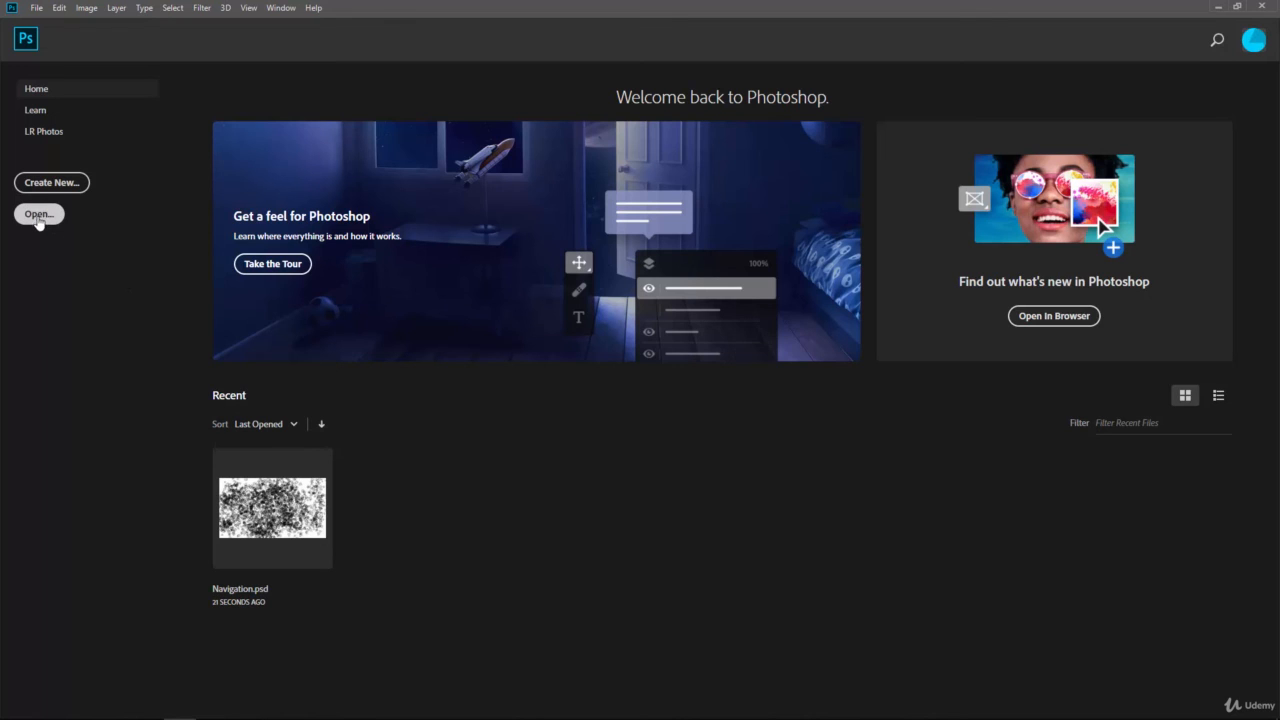
click(36, 9)
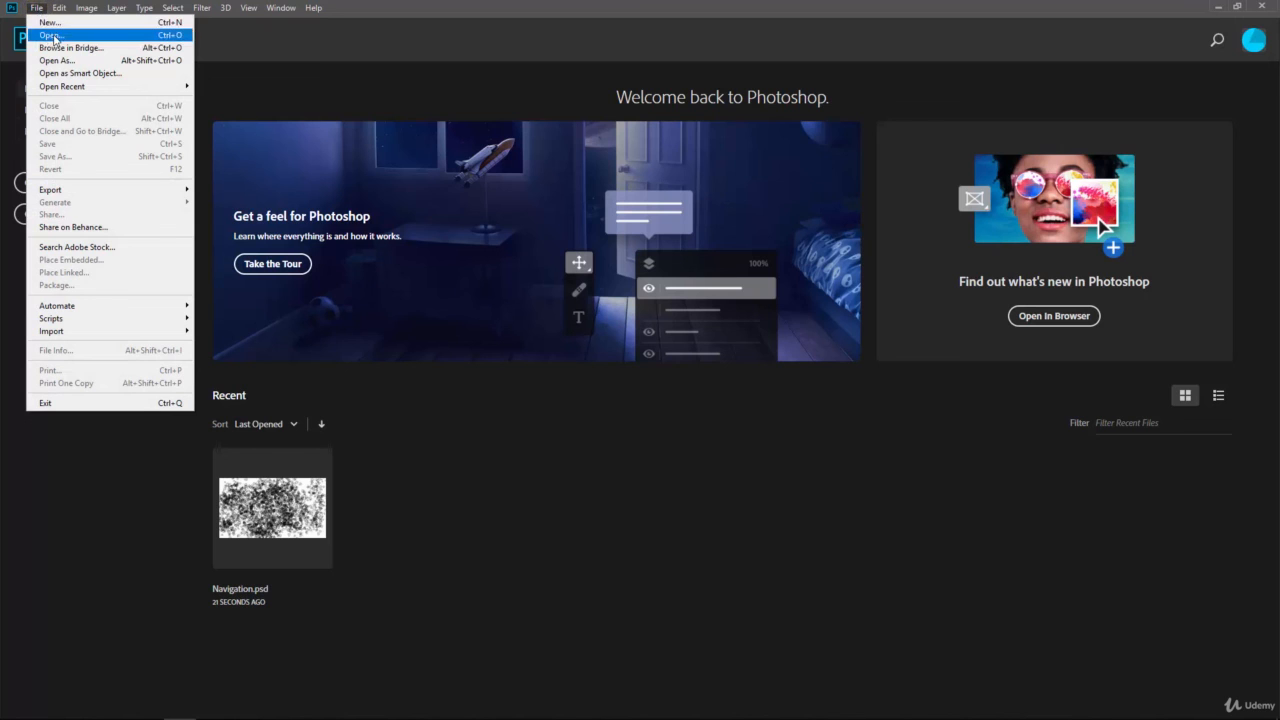
click(70, 39)
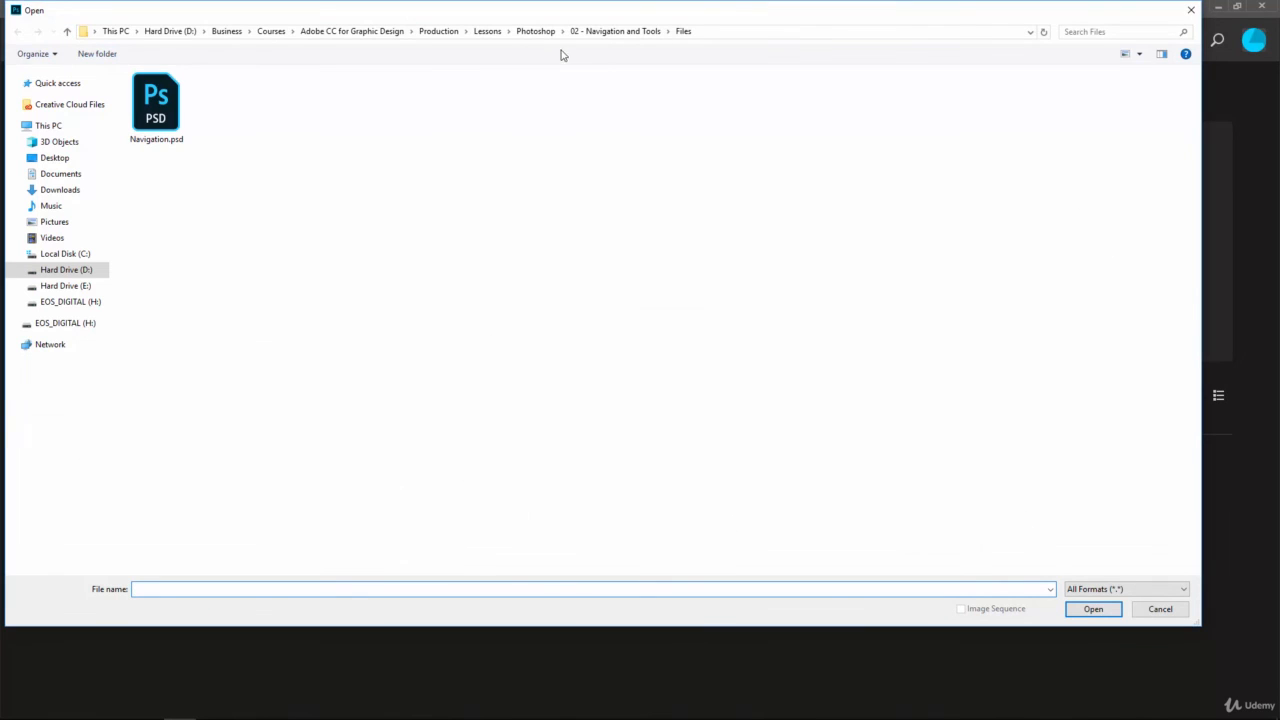
click(148, 111)
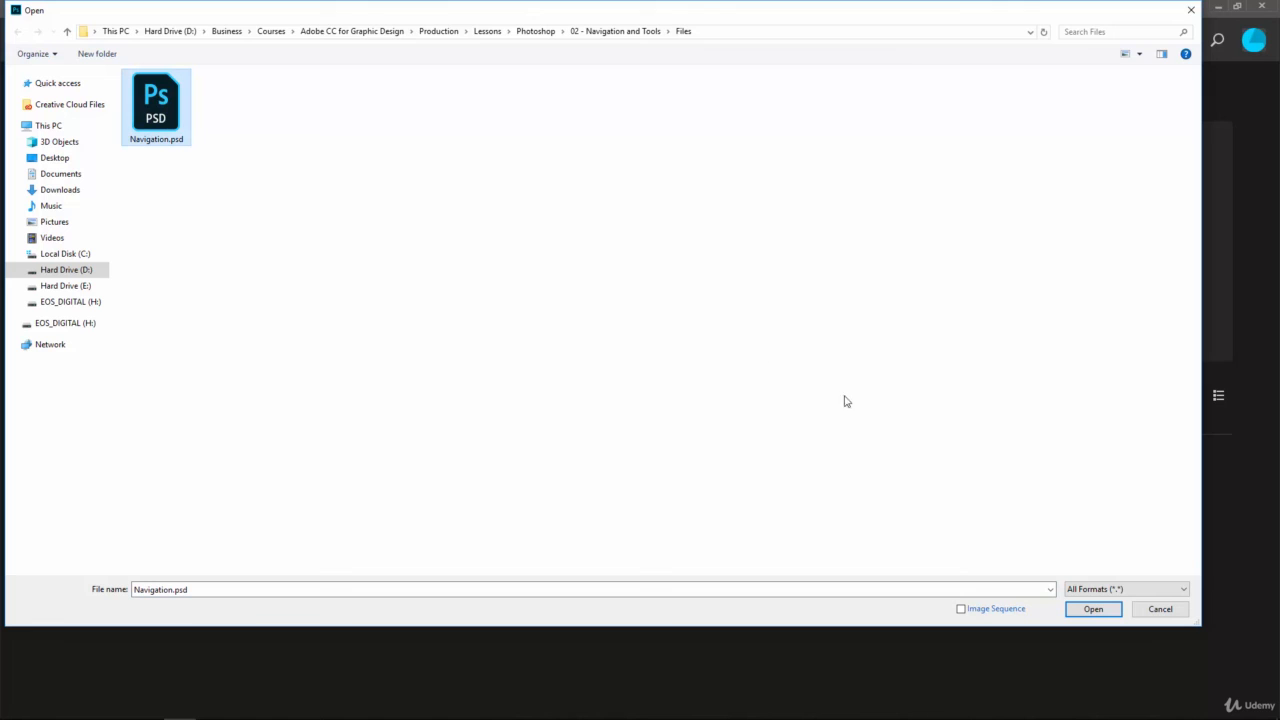
click(1092, 610)
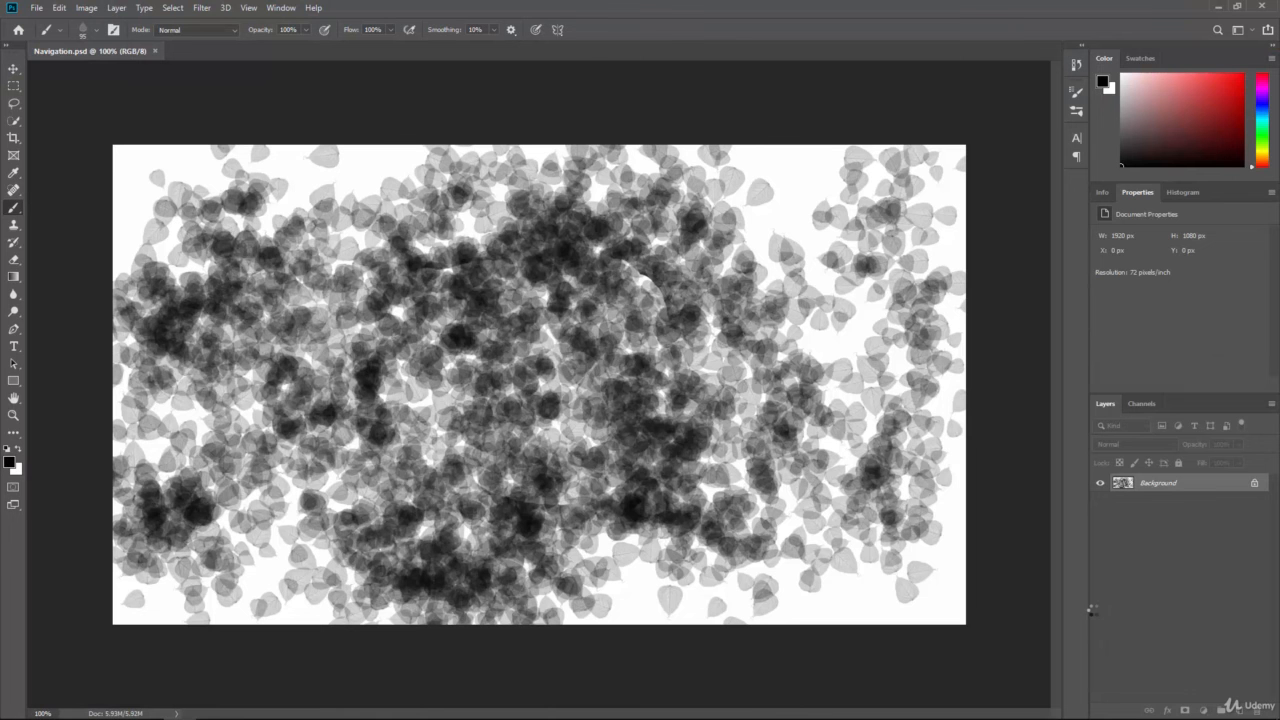